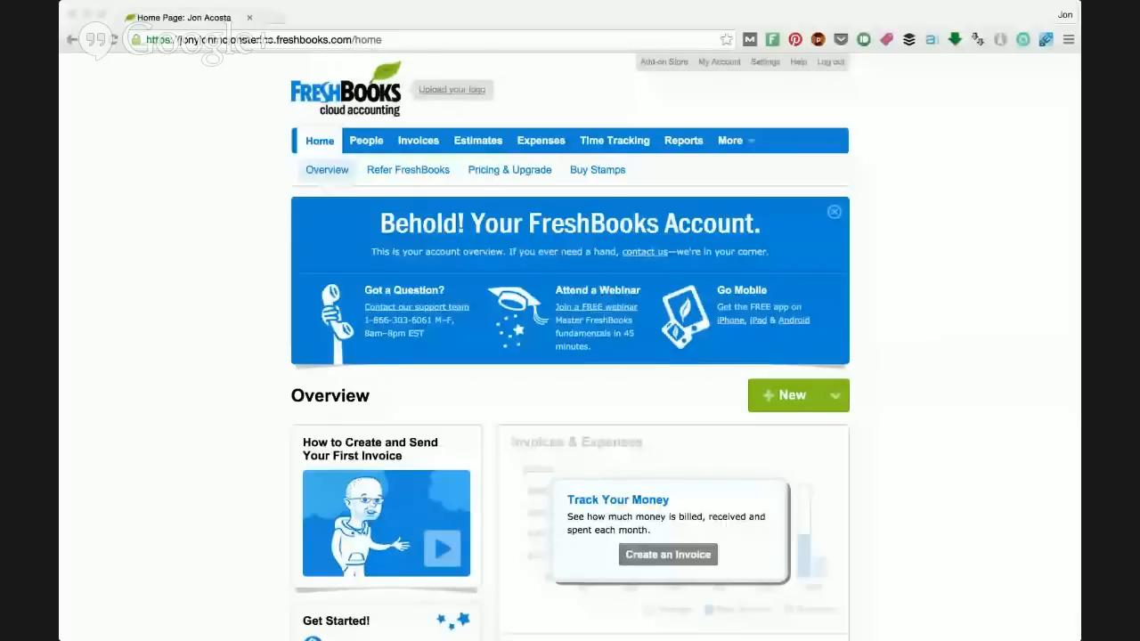
# Step: Look over the account overview page, including the getting-started links and the invoice and expense tracking areas
pyautogui.click(640, 283)
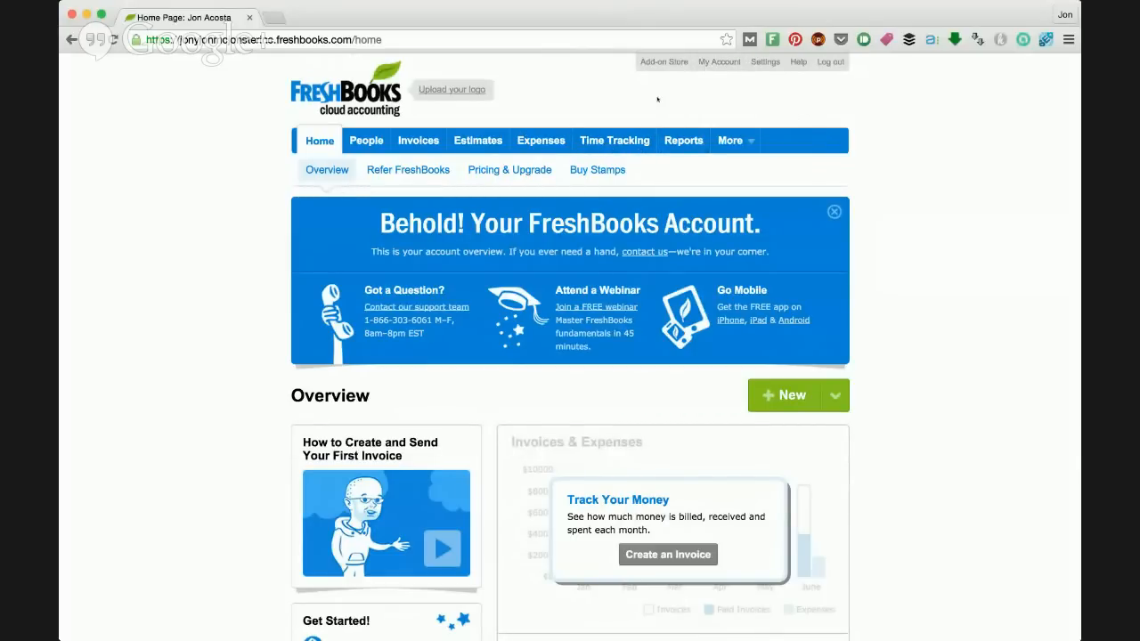
pyautogui.scroll(-3, 766, 189)
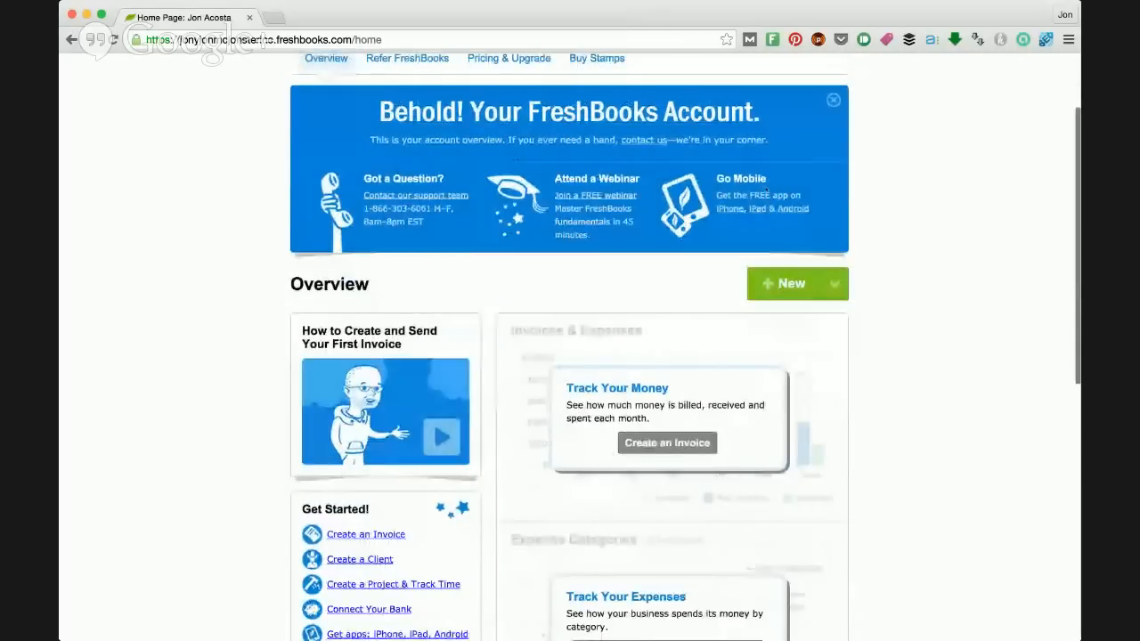
pyautogui.scroll(3, 766, 190)
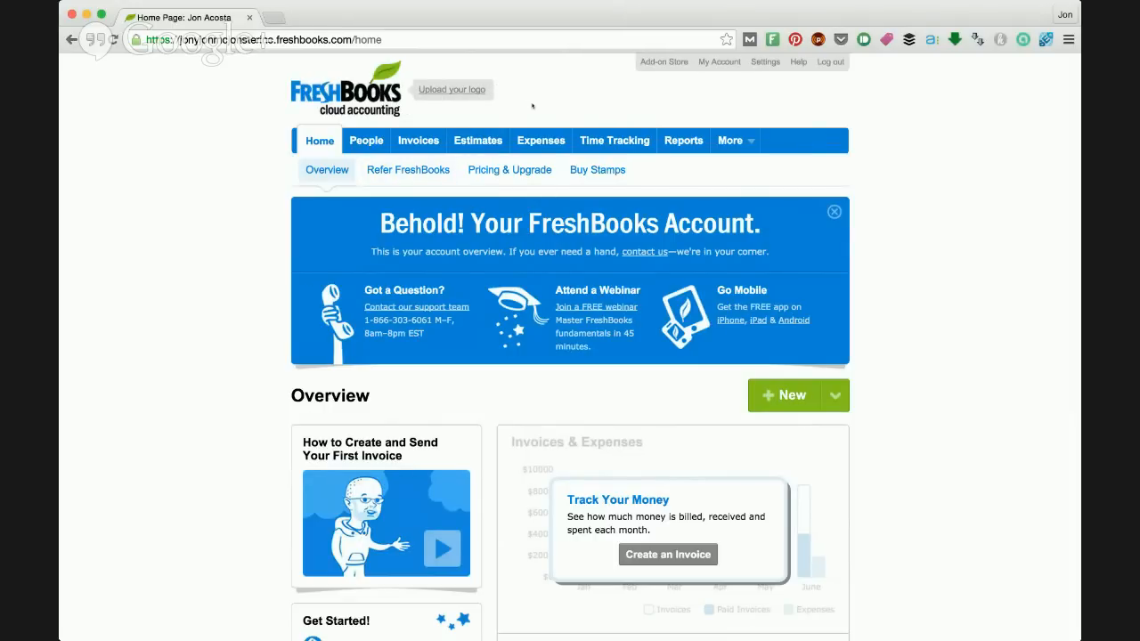
pyautogui.scroll(-1, 531, 106)
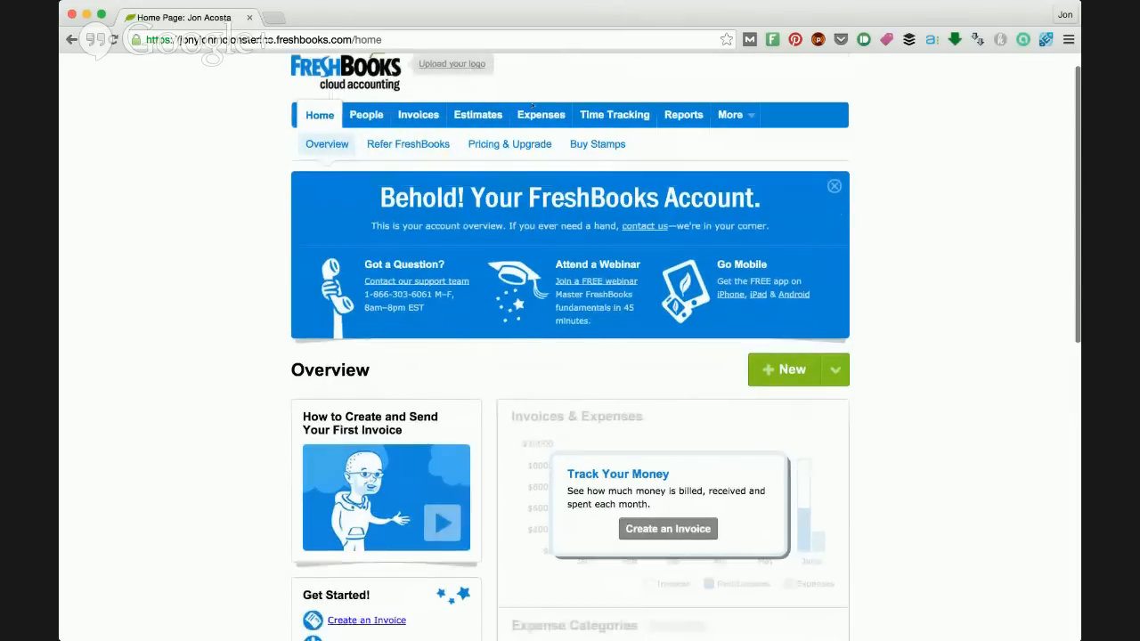
pyautogui.scroll(1, 532, 106)
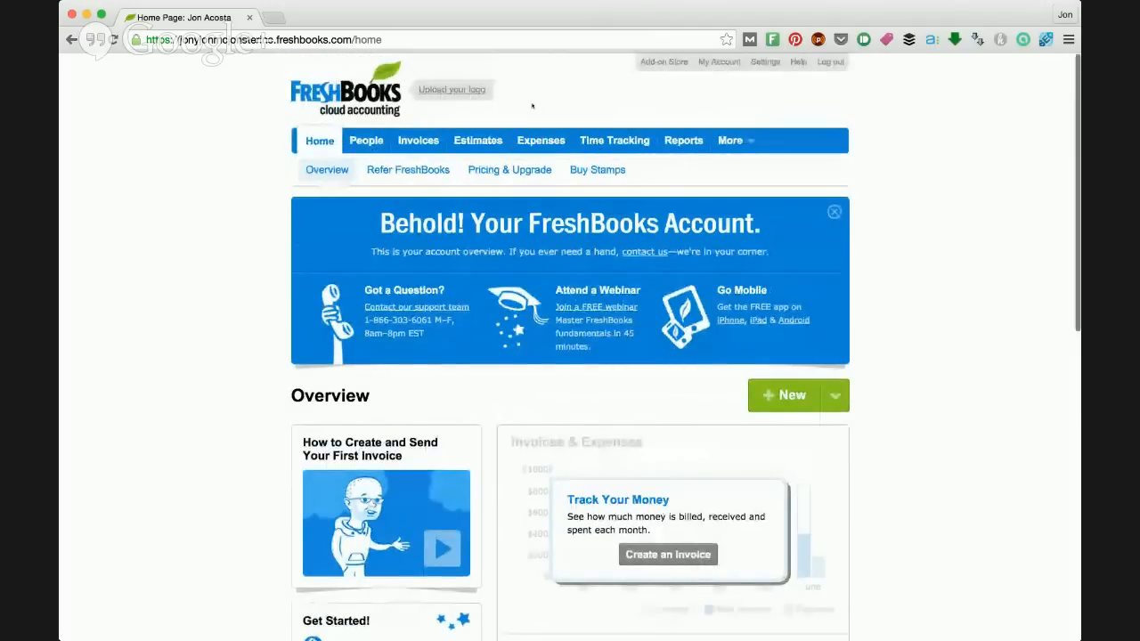
pyautogui.scroll(-3, 532, 106)
pyautogui.scroll(-1, 532, 106)
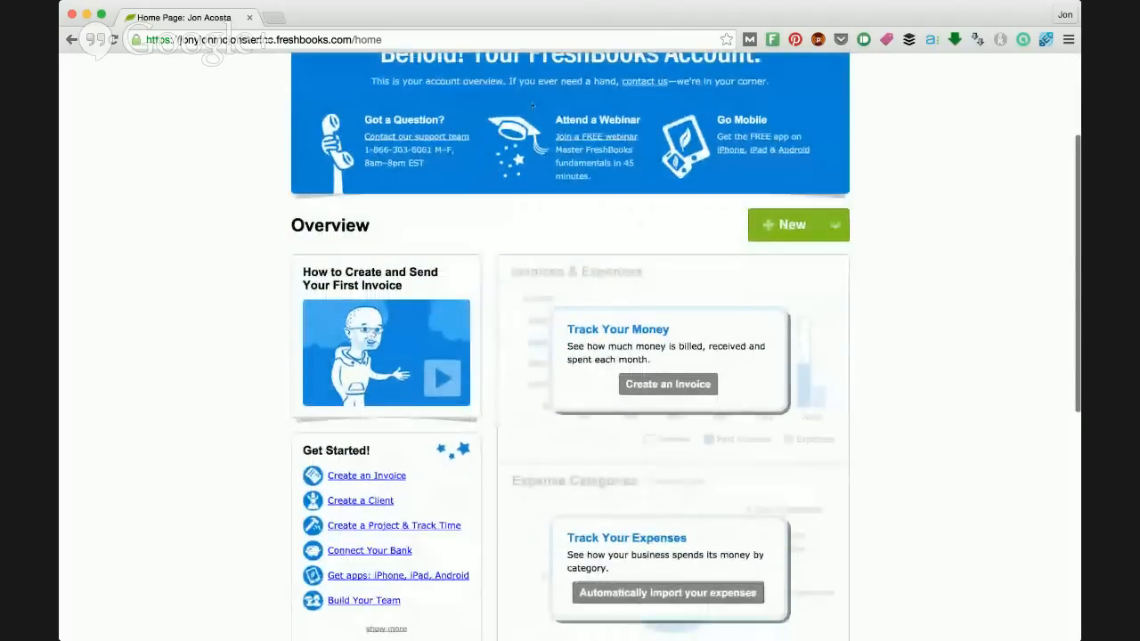
pyautogui.scroll(4, 532, 106)
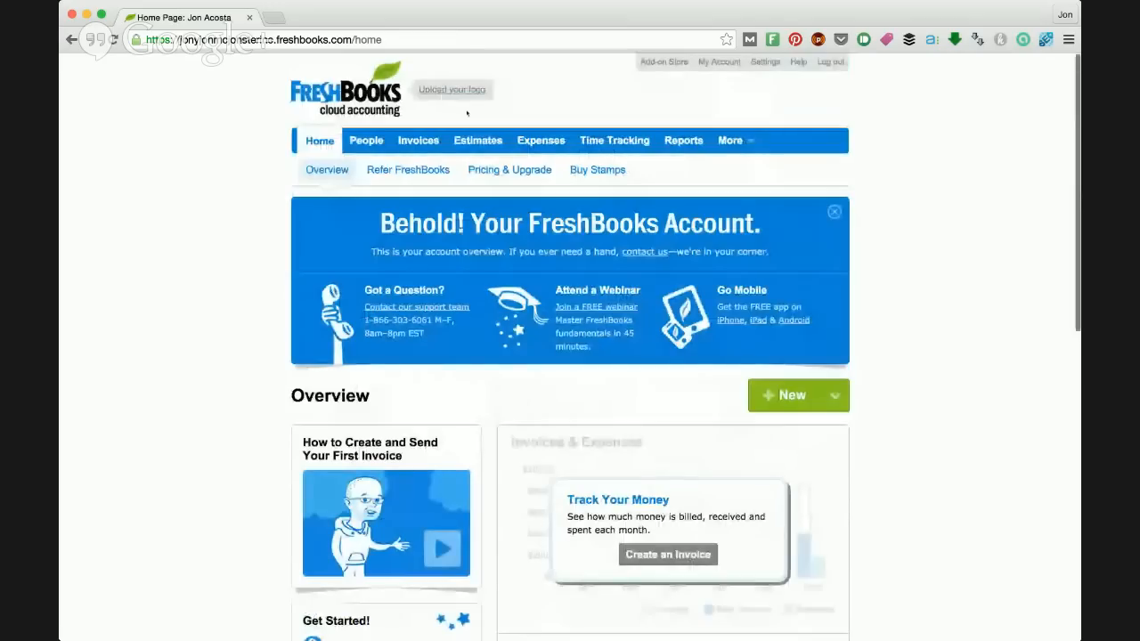
# Step: Start a new client record and enter McDonalds as the organization name
pyautogui.click(377, 142)
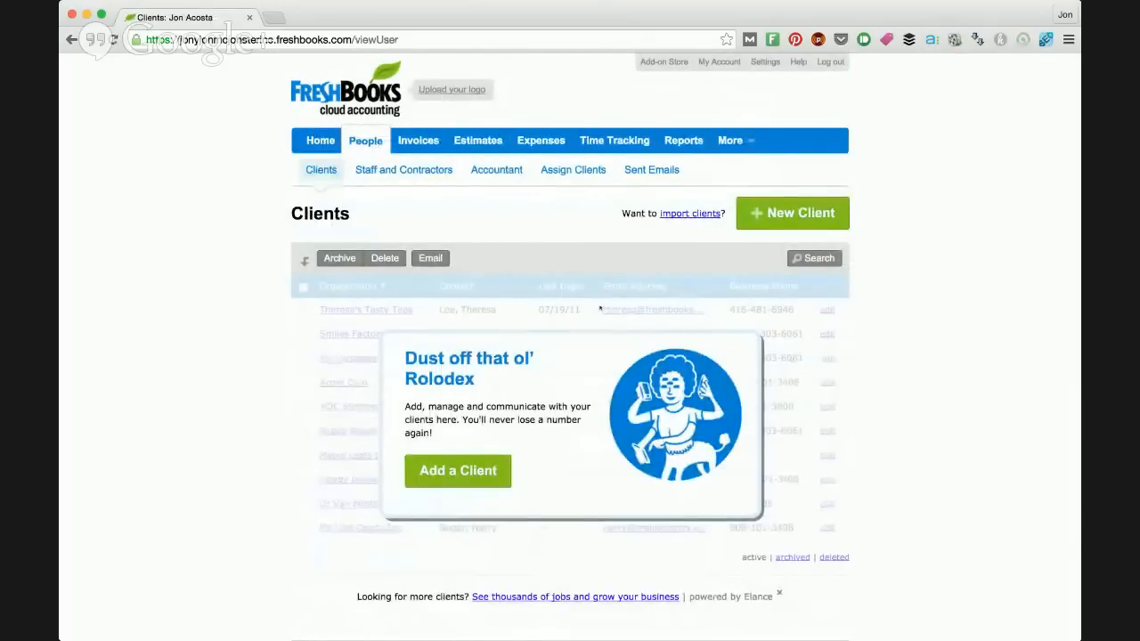
pyautogui.scroll(-1, 614, 312)
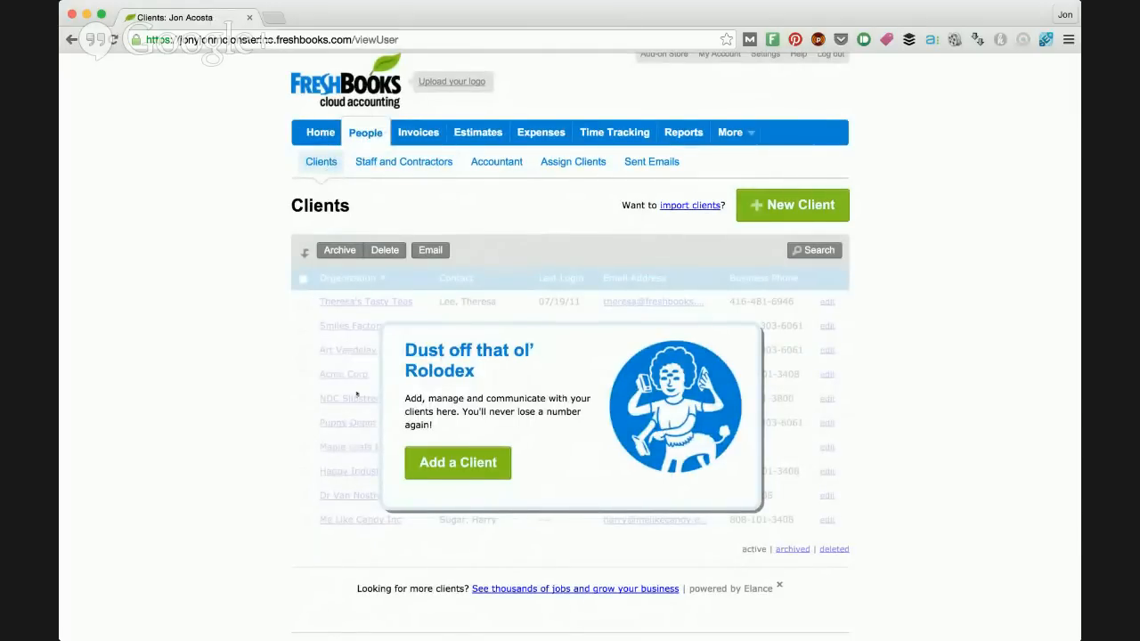
pyautogui.click(454, 465)
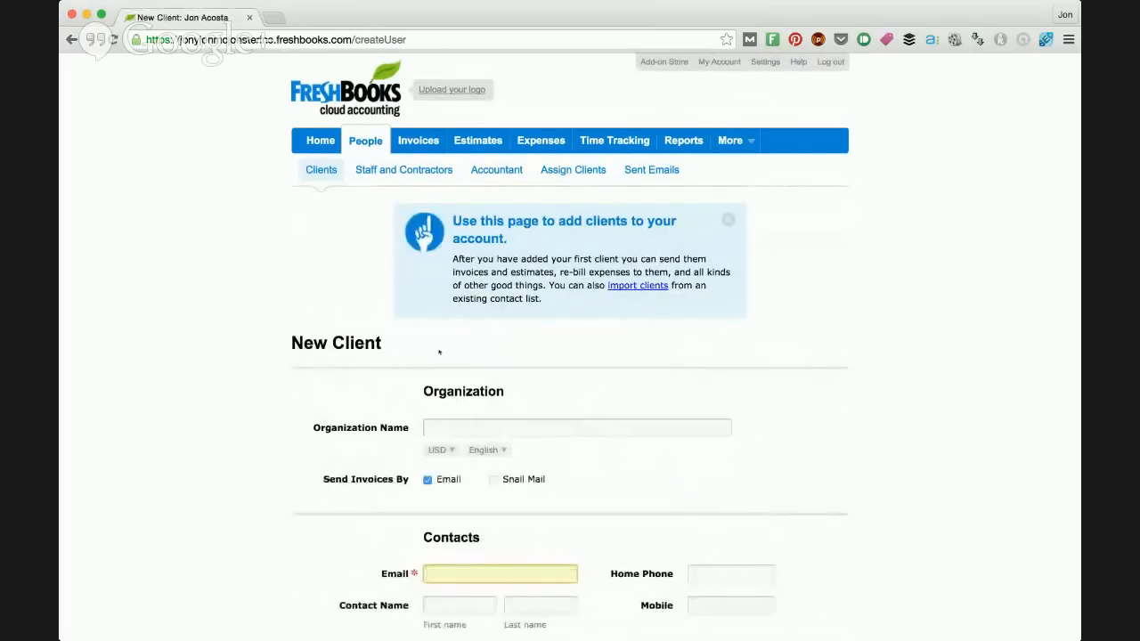
pyautogui.scroll(-1, 445, 347)
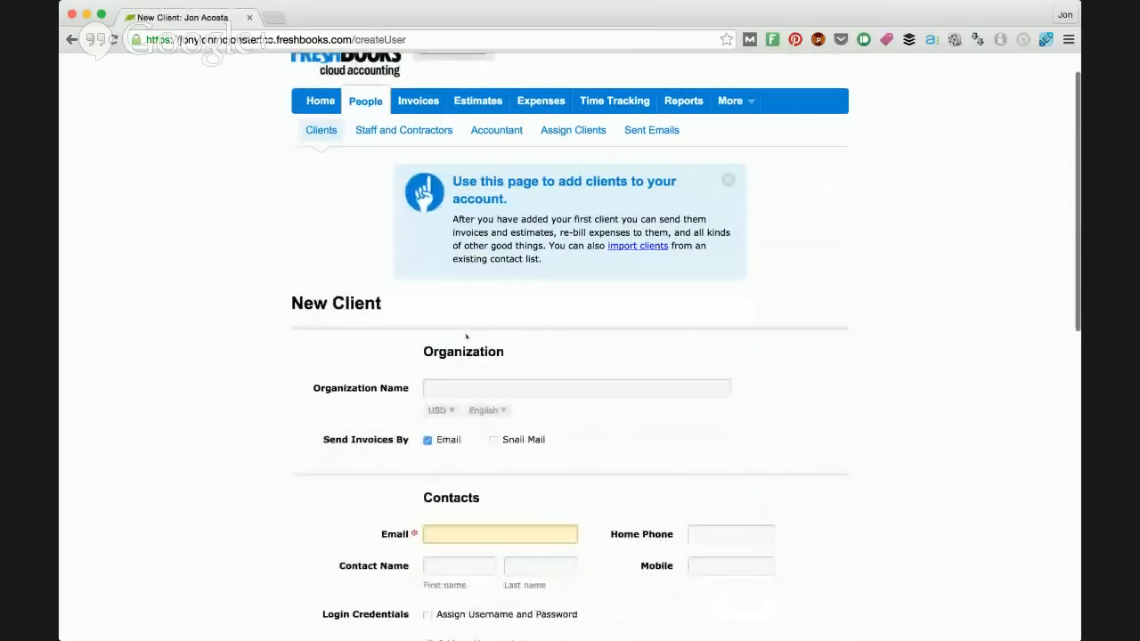
pyautogui.scroll(-2, 465, 336)
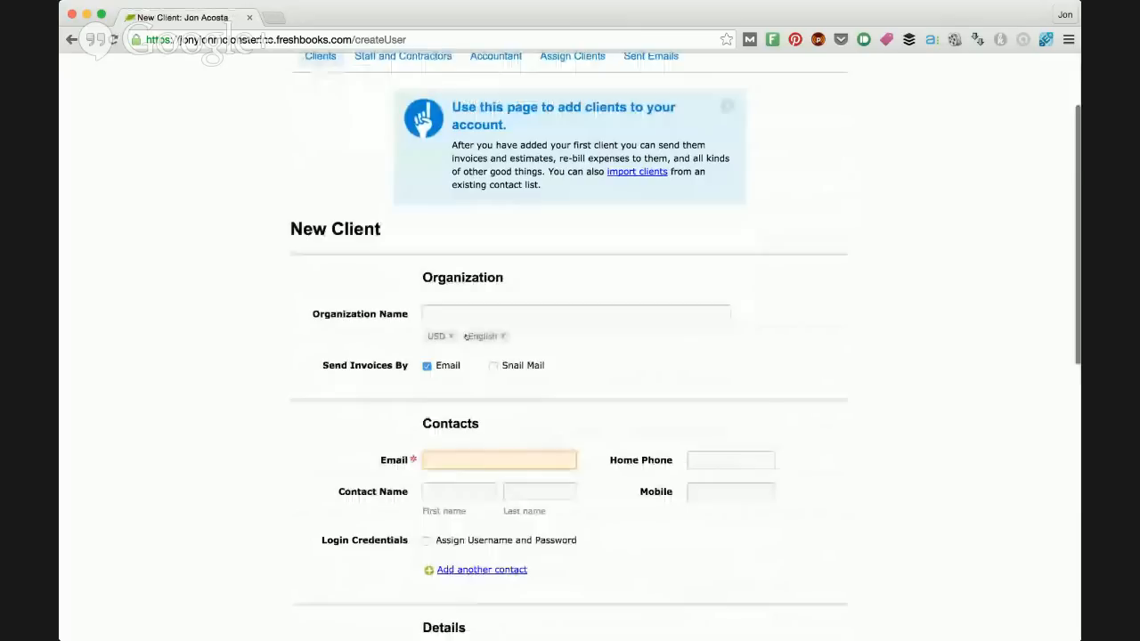
pyautogui.scroll(-3, 466, 336)
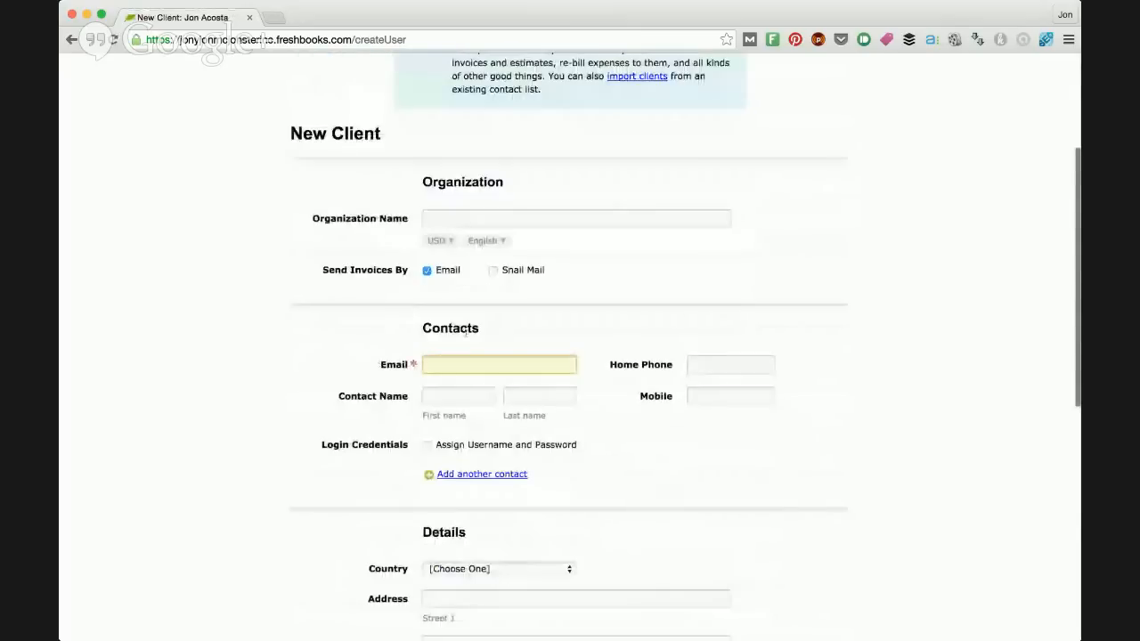
pyautogui.scroll(-1, 583, 192)
pyautogui.click(583, 190)
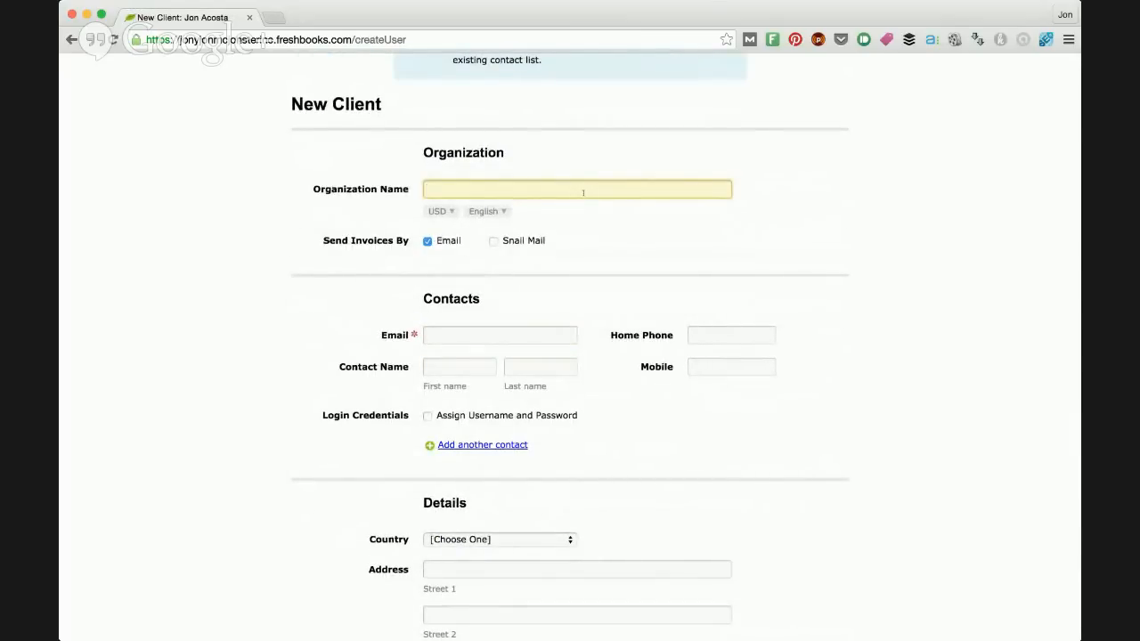
pyautogui.write('McDonalds')
pyautogui.press('Tab')
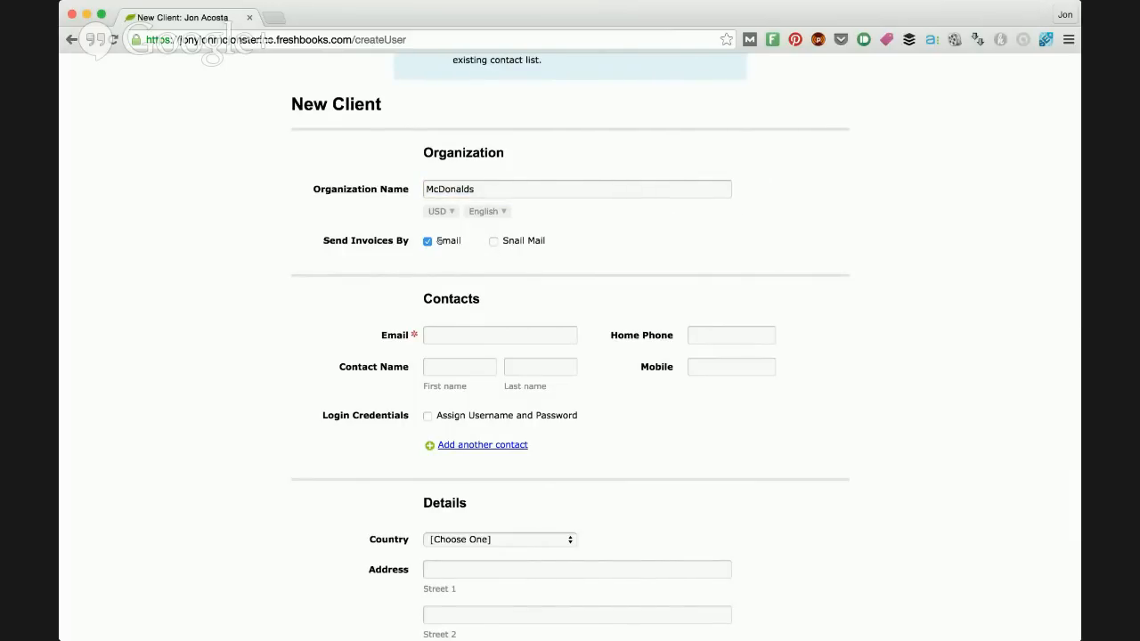
# Step: Apply USD US dollar as the client's default currency
pyautogui.click(449, 213)
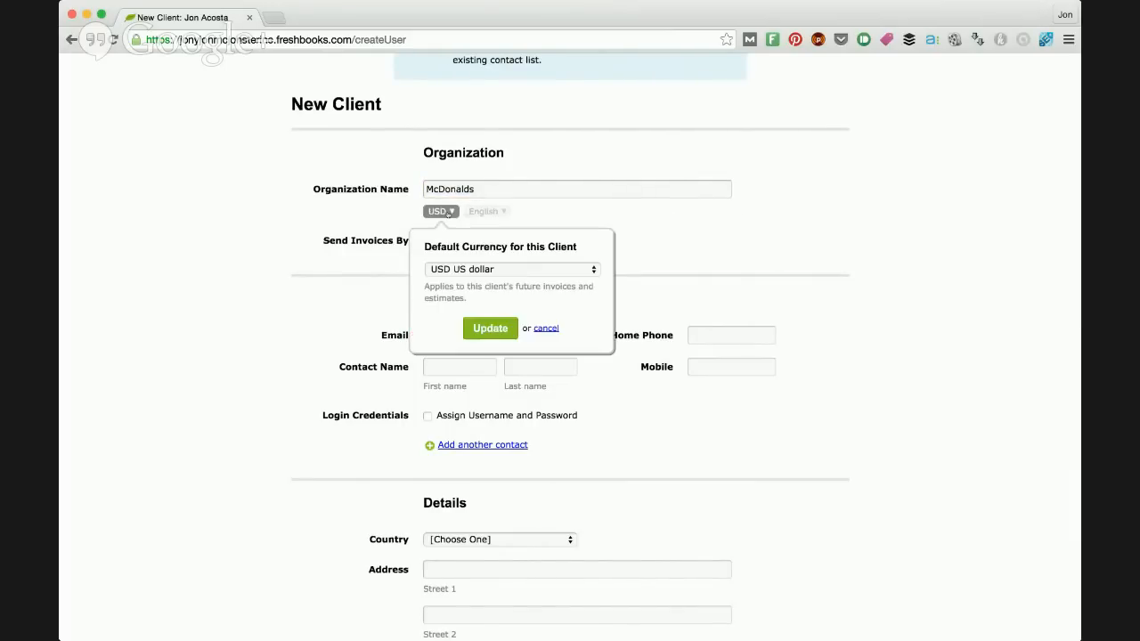
pyautogui.click(495, 269)
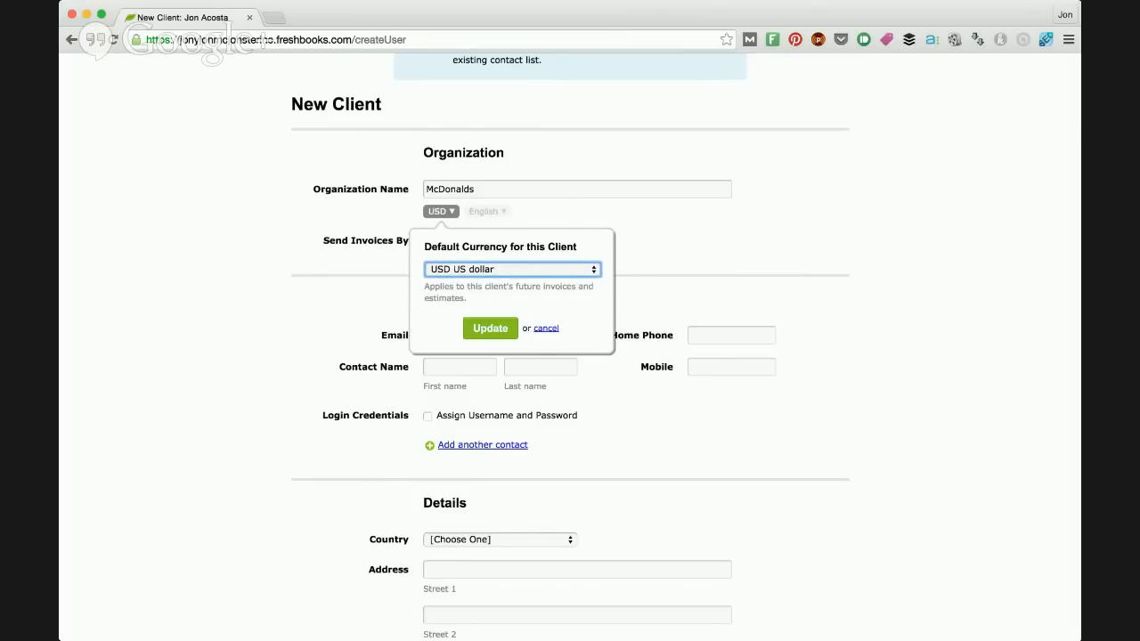
pyautogui.click(523, 211)
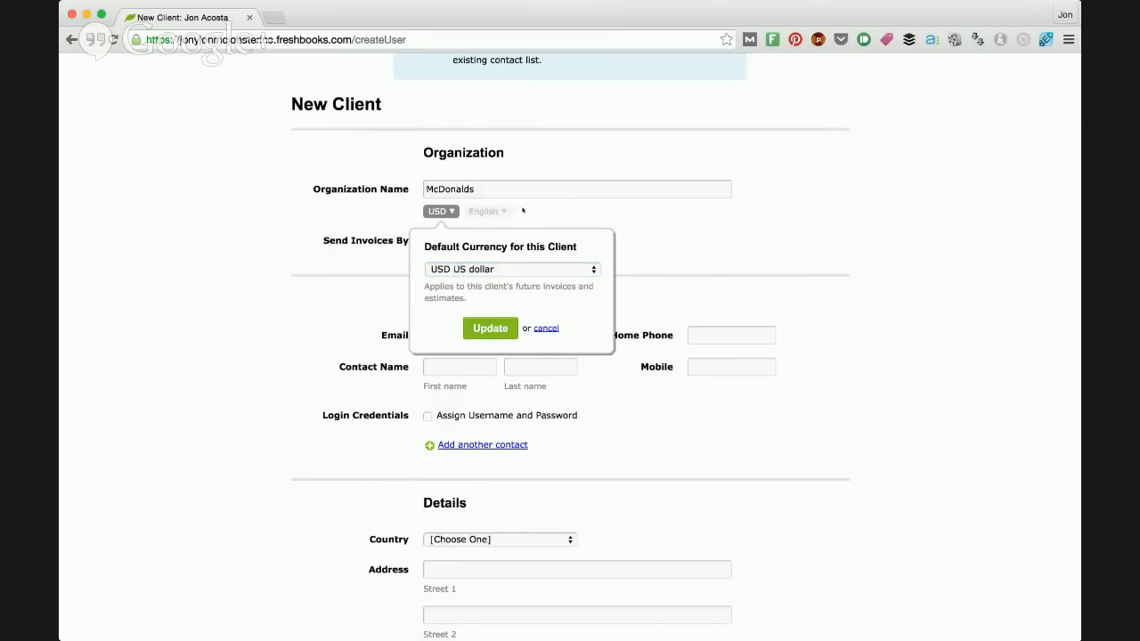
pyautogui.click(499, 326)
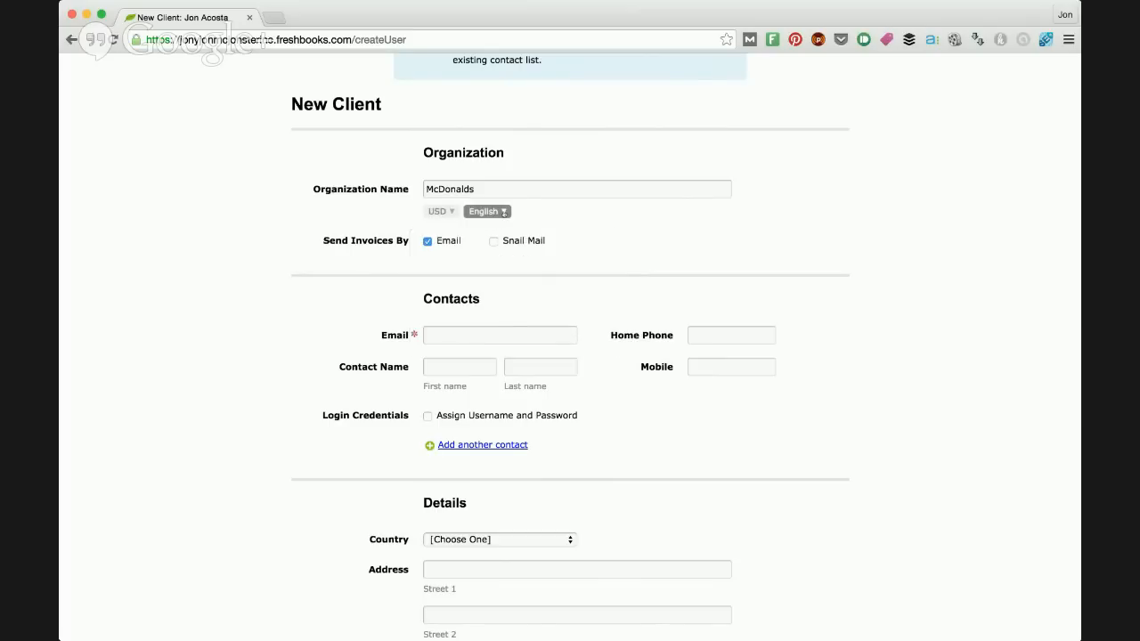
pyautogui.click(502, 213)
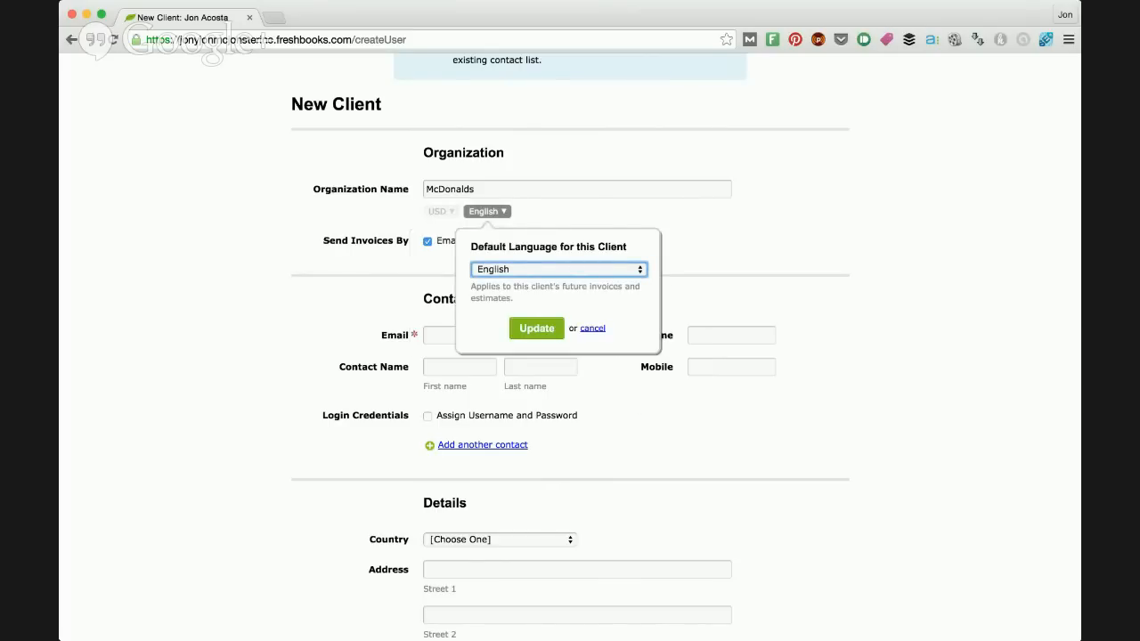
pyautogui.click(593, 329)
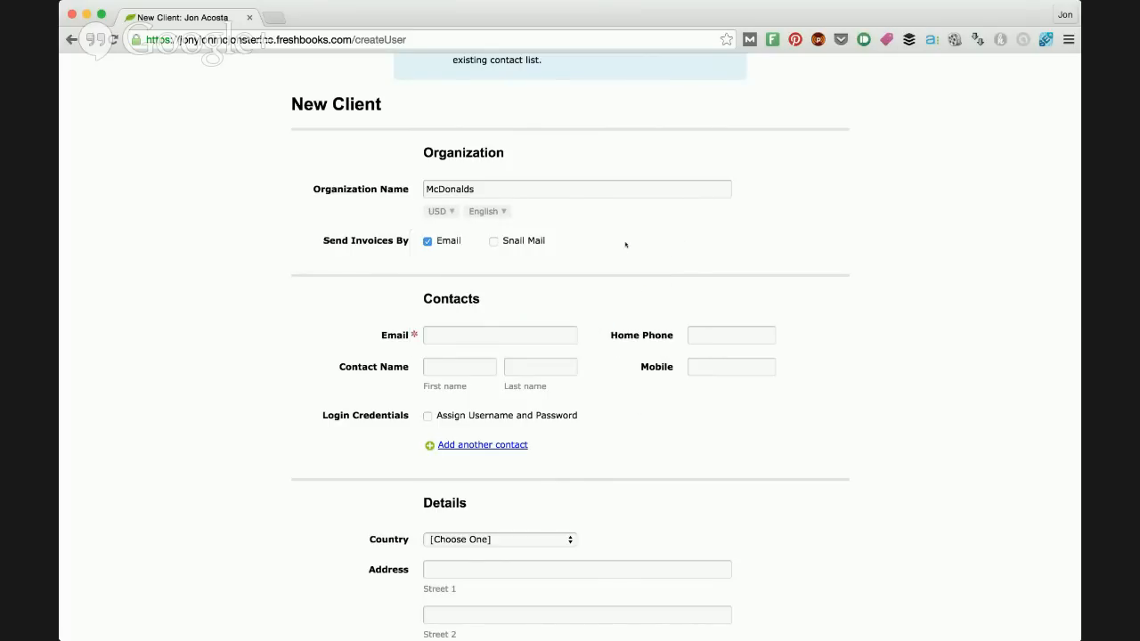
pyautogui.scroll(-1, 494, 205)
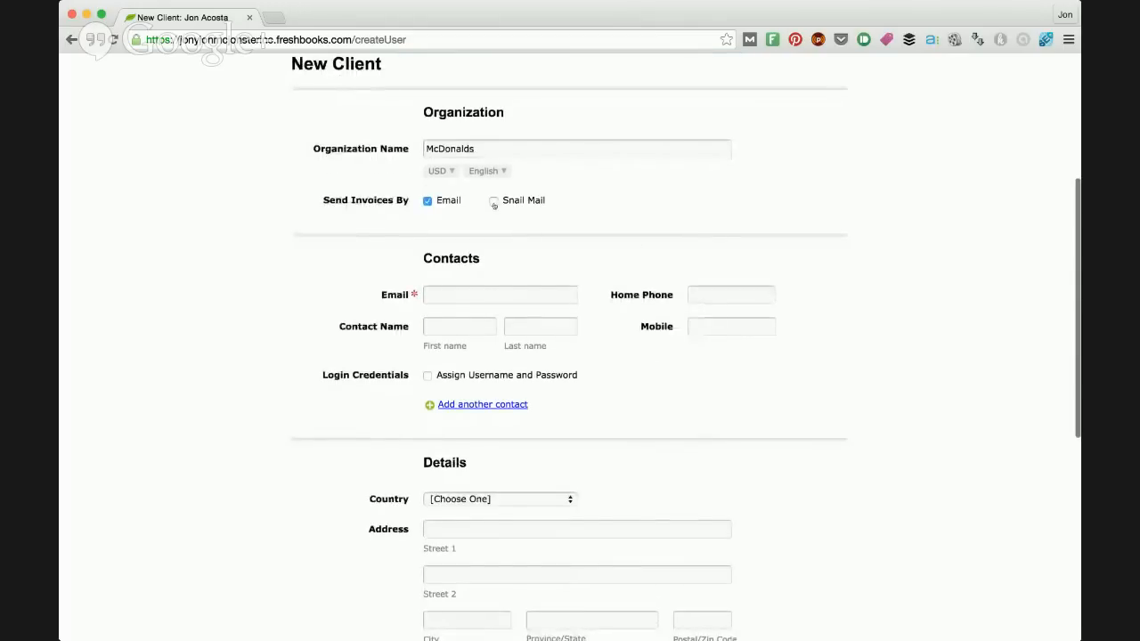
pyautogui.click(494, 202)
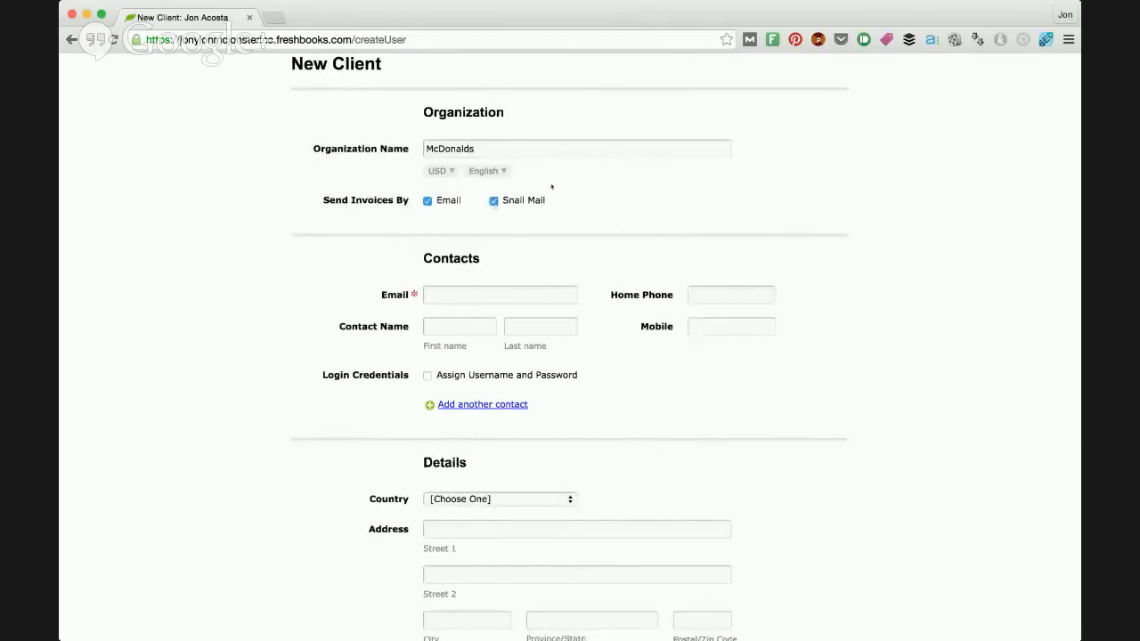
pyautogui.click(494, 202)
# Step: Fill in the client contact's e-mail address
pyautogui.click(467, 292)
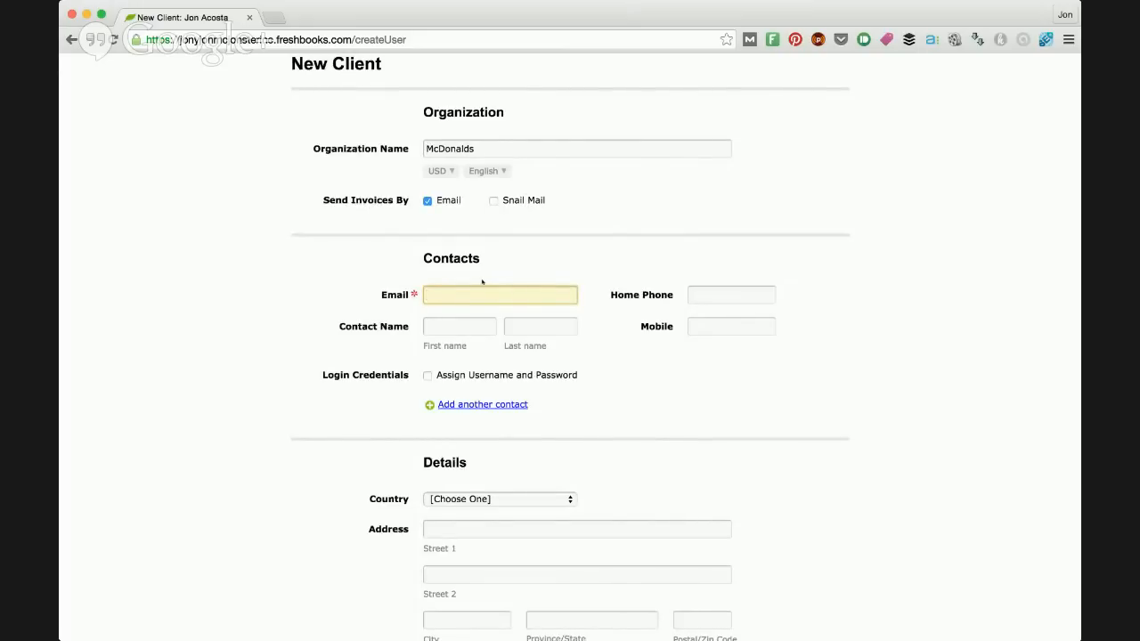
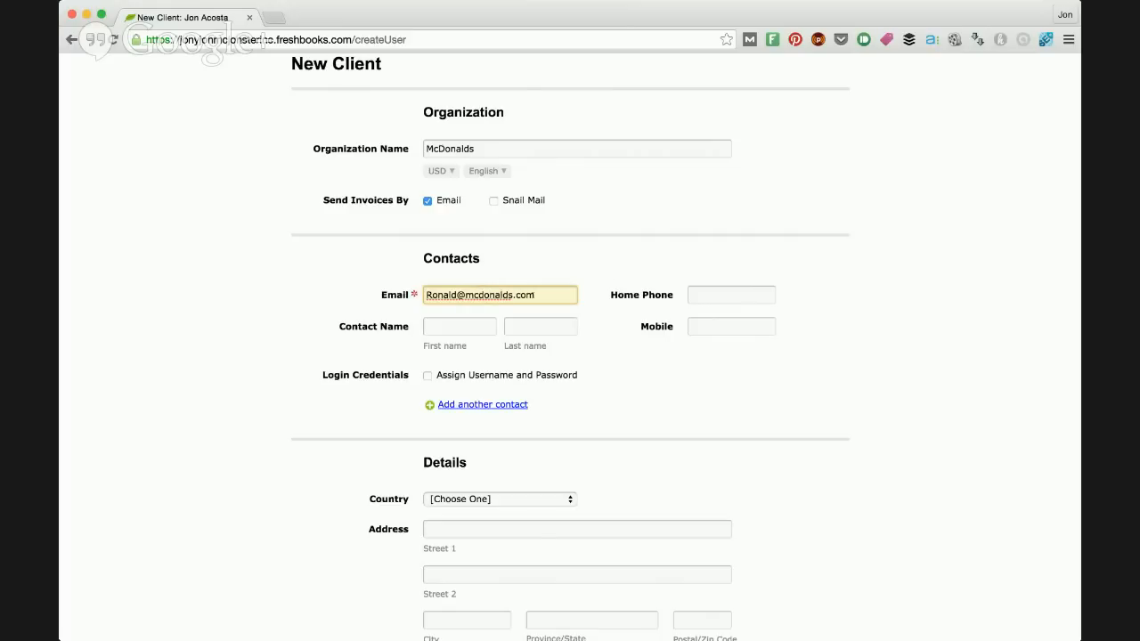
pyautogui.moveTo(536, 295); pyautogui.dragTo(422, 297)
pyautogui.click(556, 294)
# Step: Enter the contact's home phone number
pyautogui.click(732, 295)
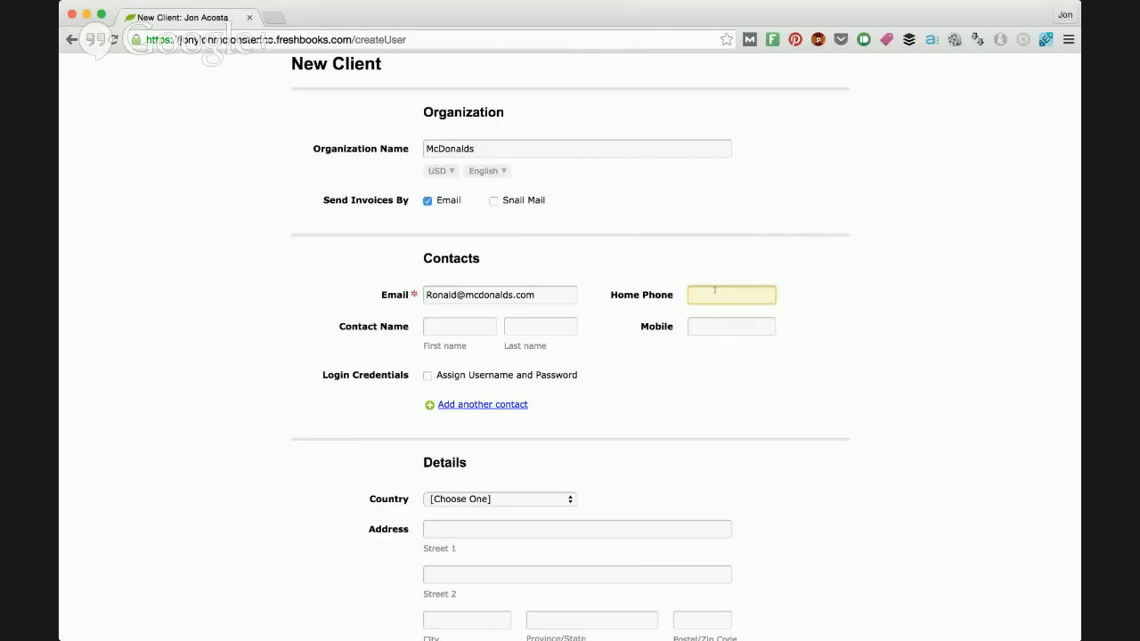
pyautogui.write('12349599')
pyautogui.press('Tab')
pyautogui.press('Tab')
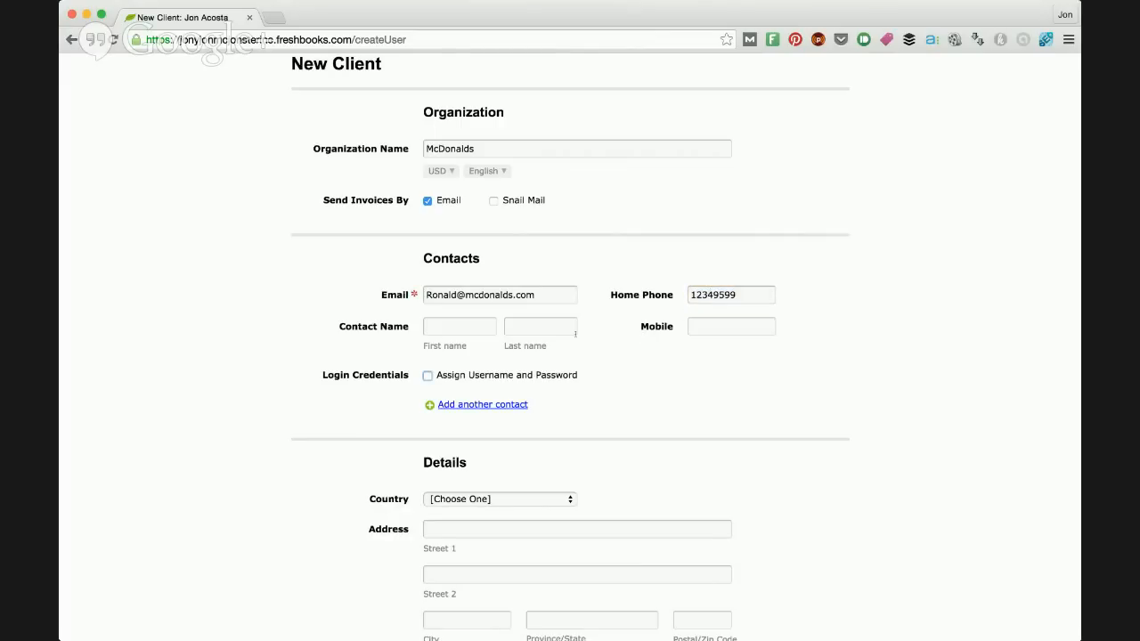
# Step: Fill in the contact's first and last name
pyautogui.click(487, 326)
pyautogui.write('Ronald')
pyautogui.press('Tab')
pyautogui.write('McDonald')
pyautogui.press('Tab')
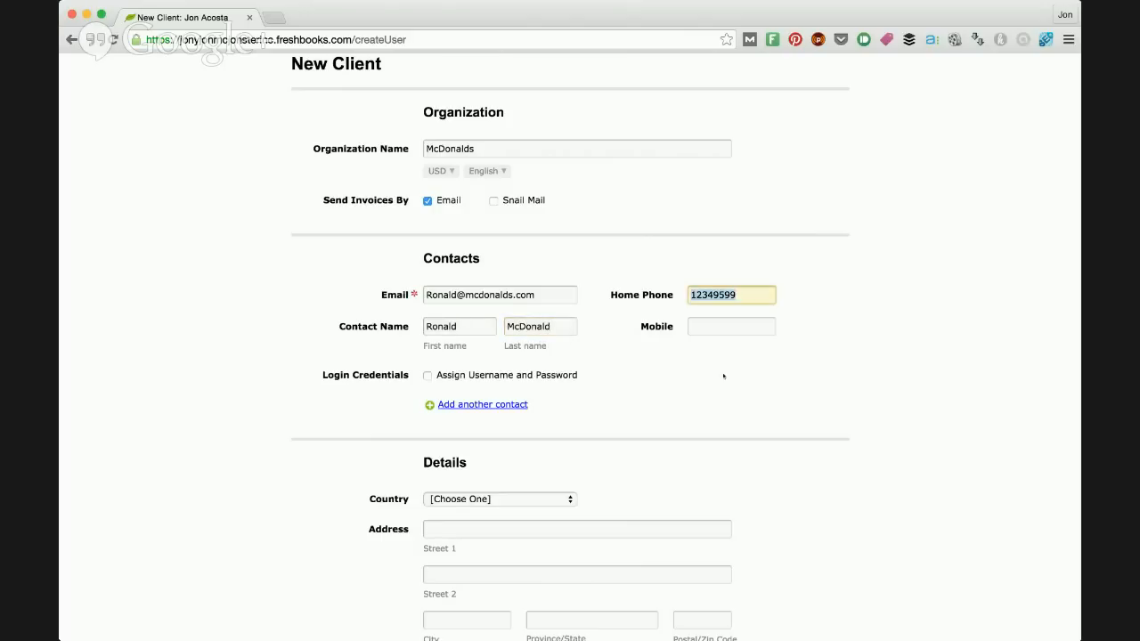
# Step: Review the completed client form, leave the optional details blank, and save the new client
pyautogui.scroll(-10, 701, 371)
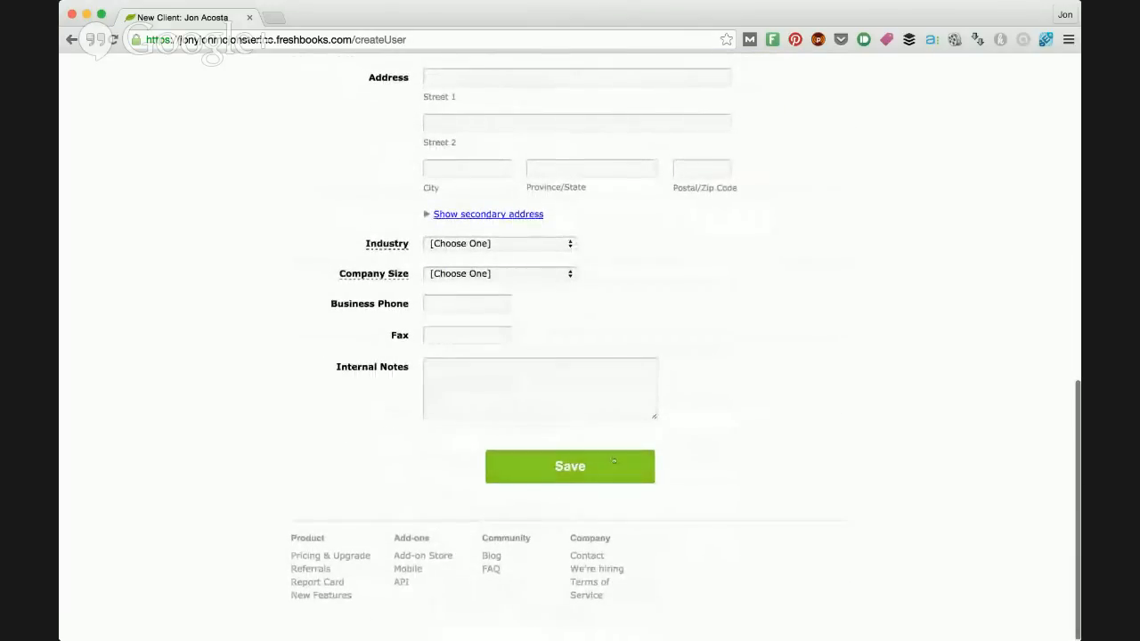
pyautogui.scroll(15, 624, 473)
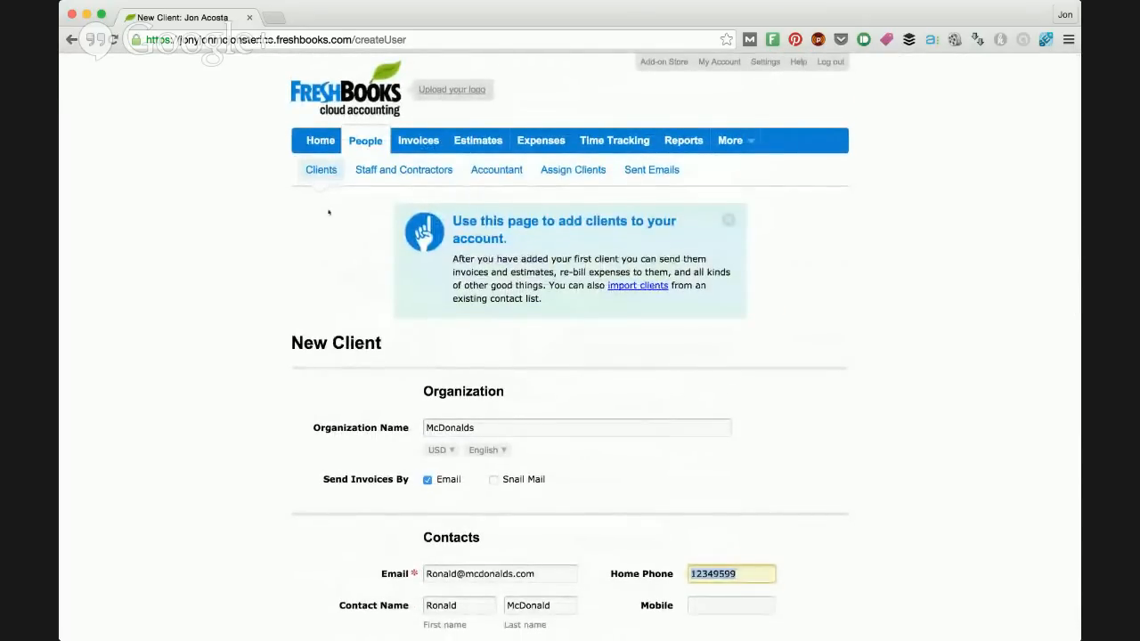
pyautogui.scroll(-5, 519, 433)
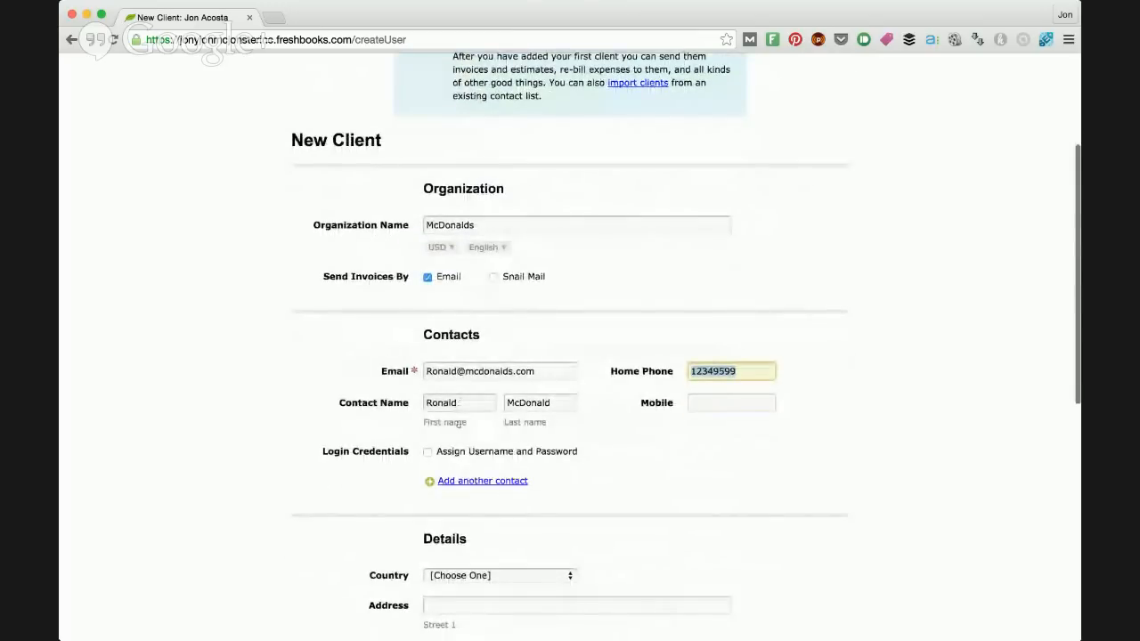
pyautogui.scroll(-4, 465, 401)
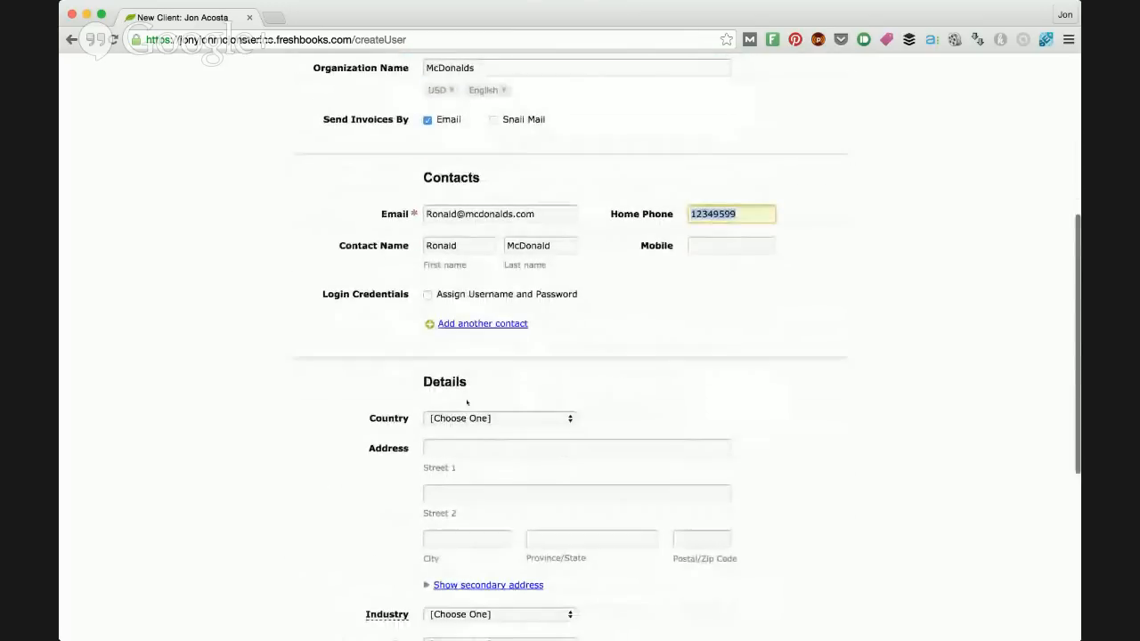
pyautogui.scroll(3, 467, 402)
pyautogui.scroll(-12, 467, 403)
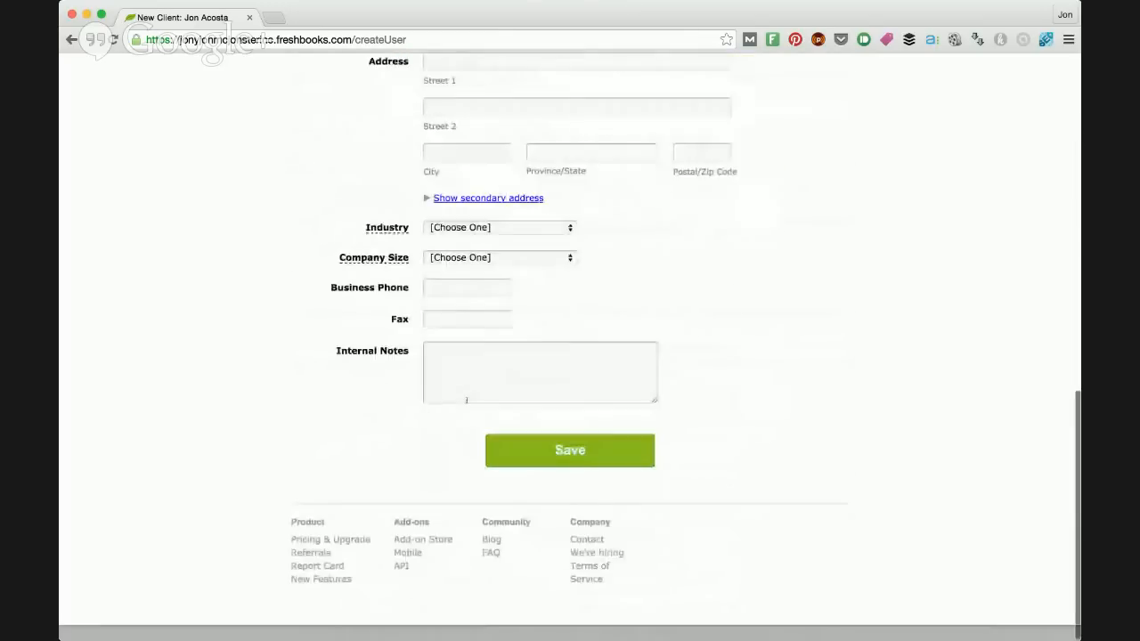
pyautogui.click(582, 474)
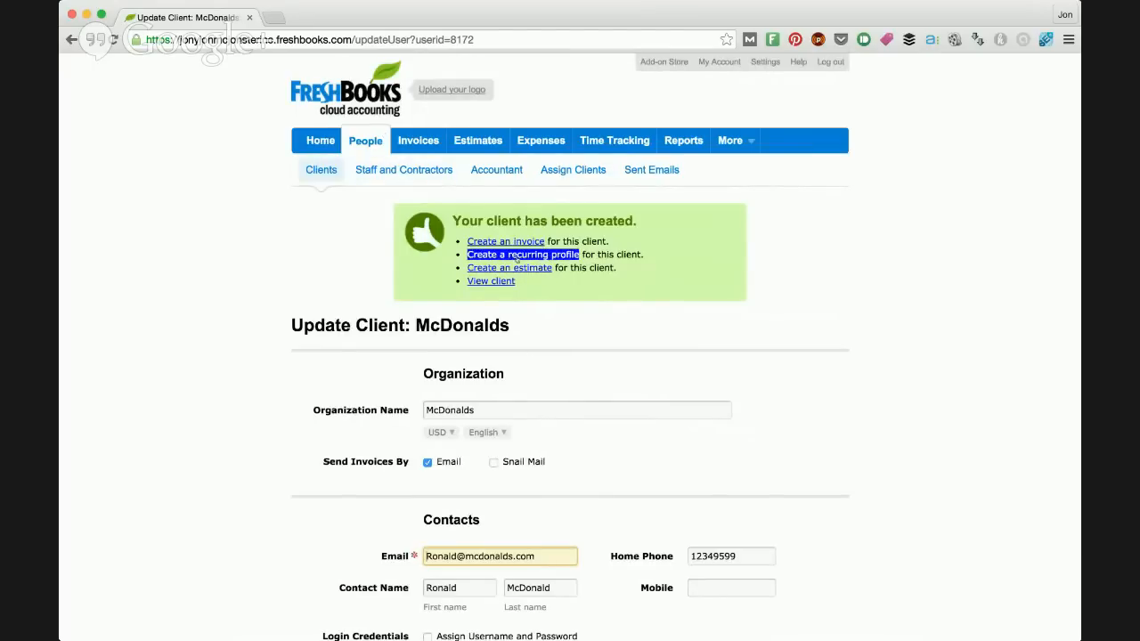
# Step: Start a new invoice from the invoices section and dismiss the tip about needing a client
pyautogui.click(417, 143)
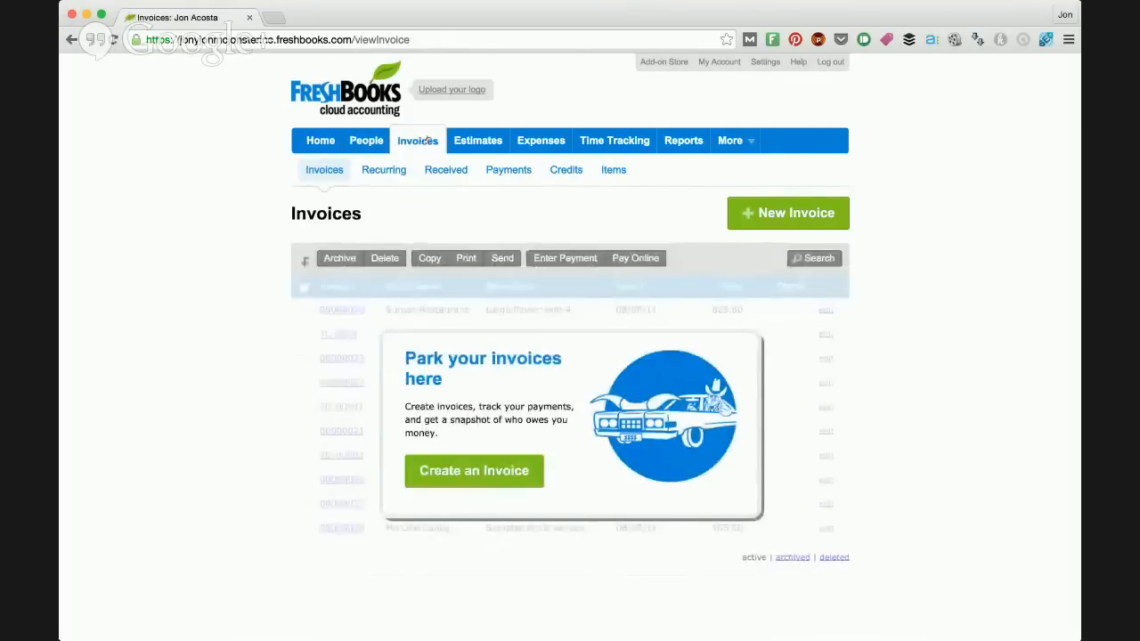
pyautogui.click(500, 467)
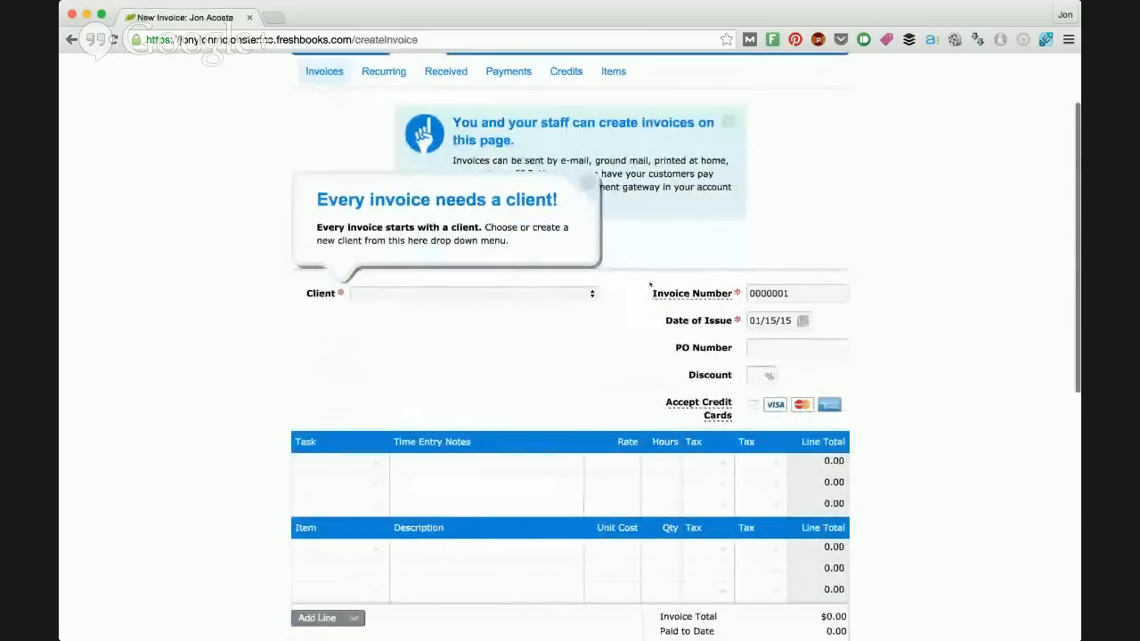
pyautogui.scroll(-1, 650, 286)
pyautogui.click(588, 152)
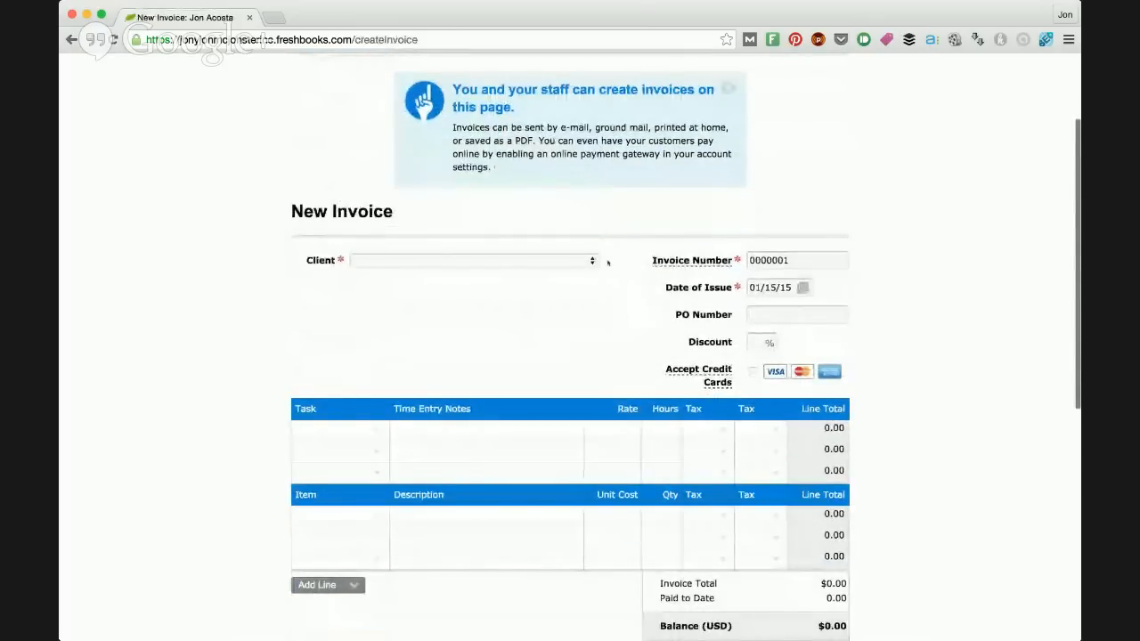
# Step: Choose McDonalds as the client for the new invoice
pyautogui.scroll(-3, 612, 259)
pyautogui.scroll(4, 619, 254)
pyautogui.scroll(-2, 635, 233)
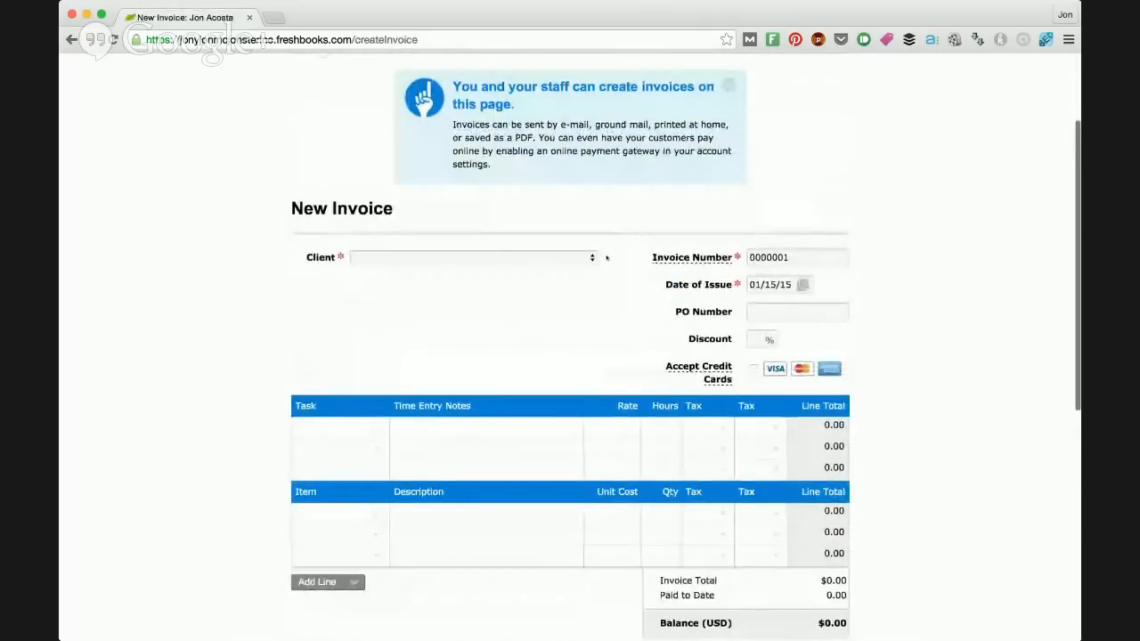
pyautogui.scroll(-1, 604, 254)
pyautogui.click(588, 222)
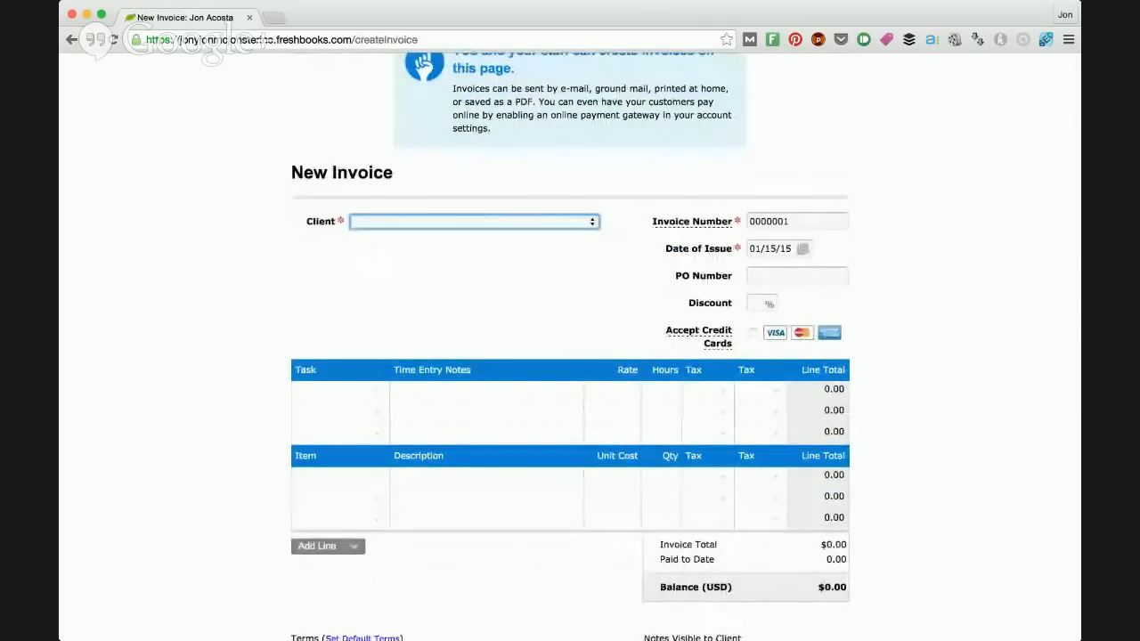
pyautogui.click(497, 237)
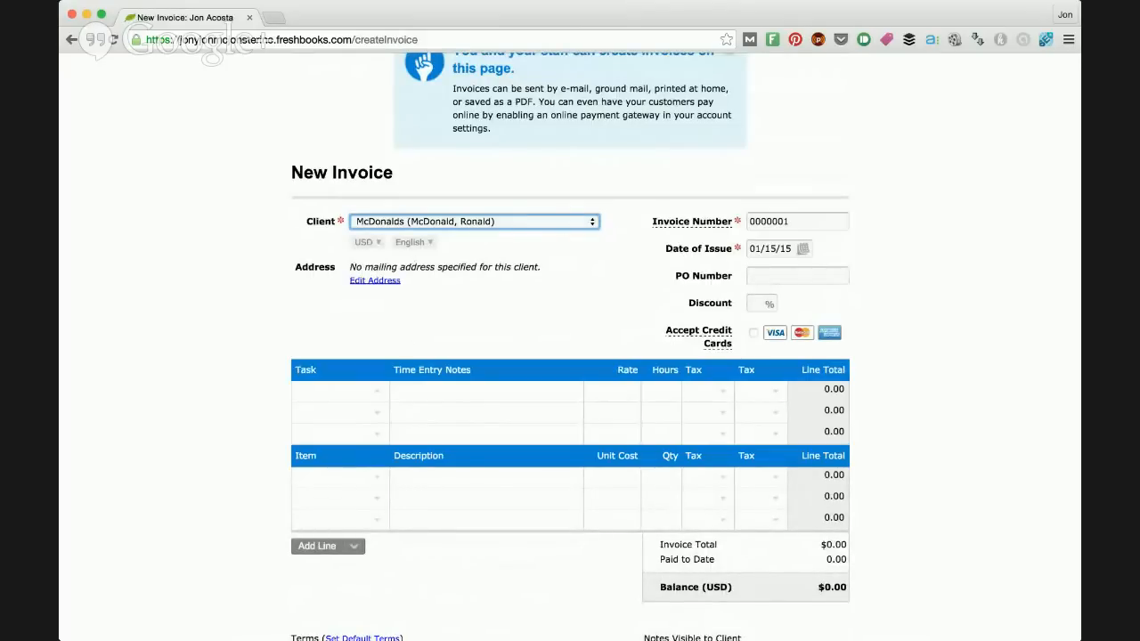
pyautogui.click(588, 258)
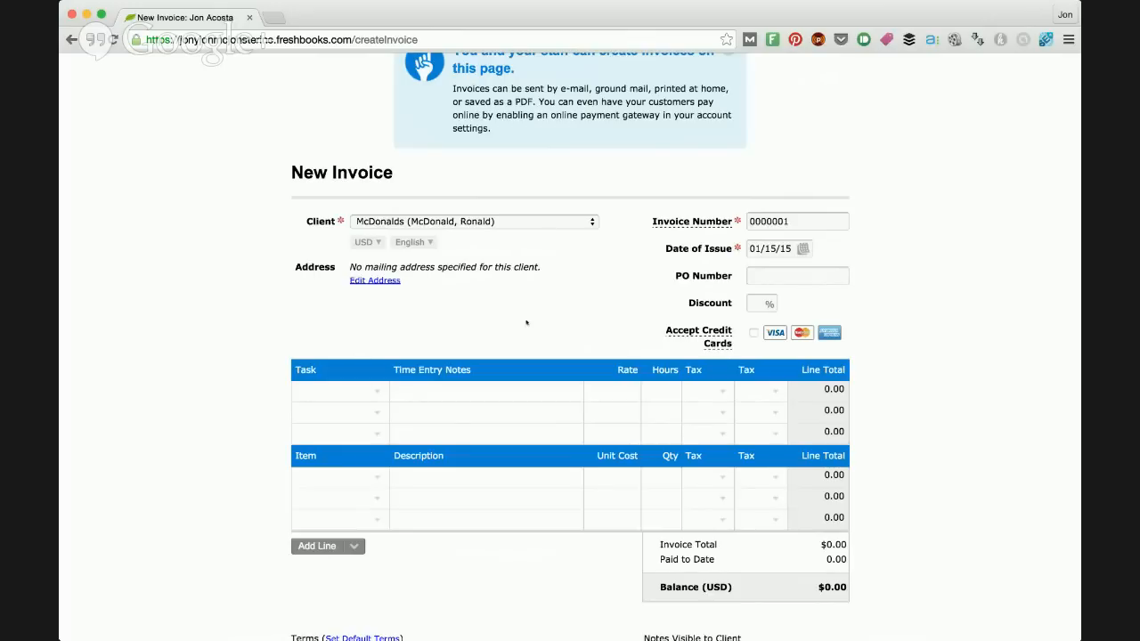
# Step: Set the invoice number to 59604 and check the date of issue calendar without picking another date
pyautogui.moveTo(791, 221); pyautogui.dragTo(744, 224)
pyautogui.write('59604')
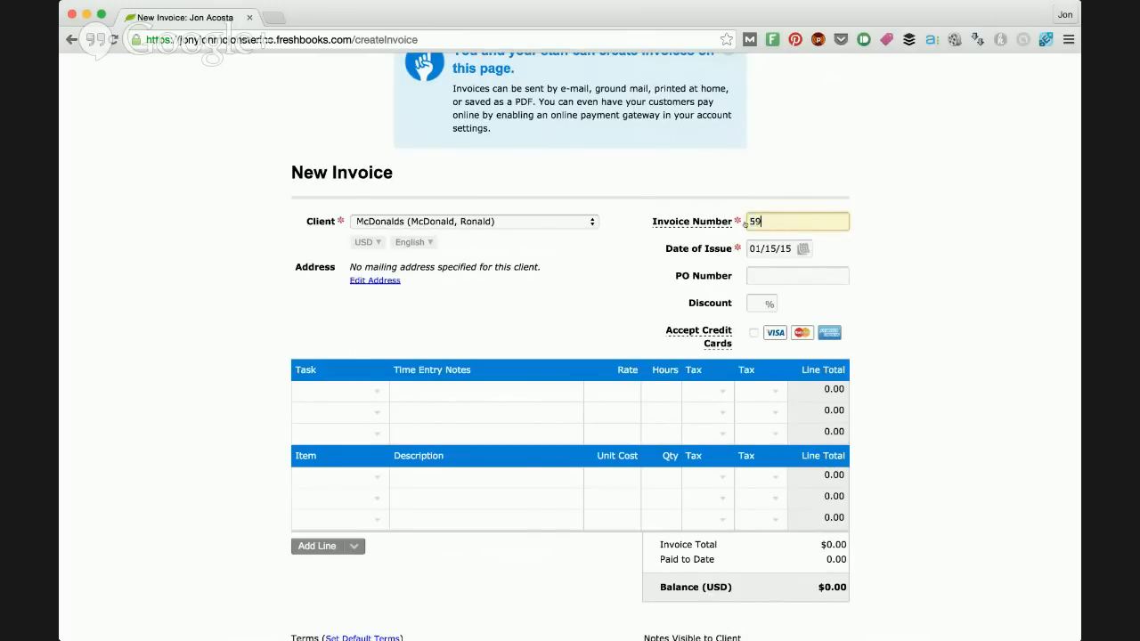
pyautogui.click(896, 217)
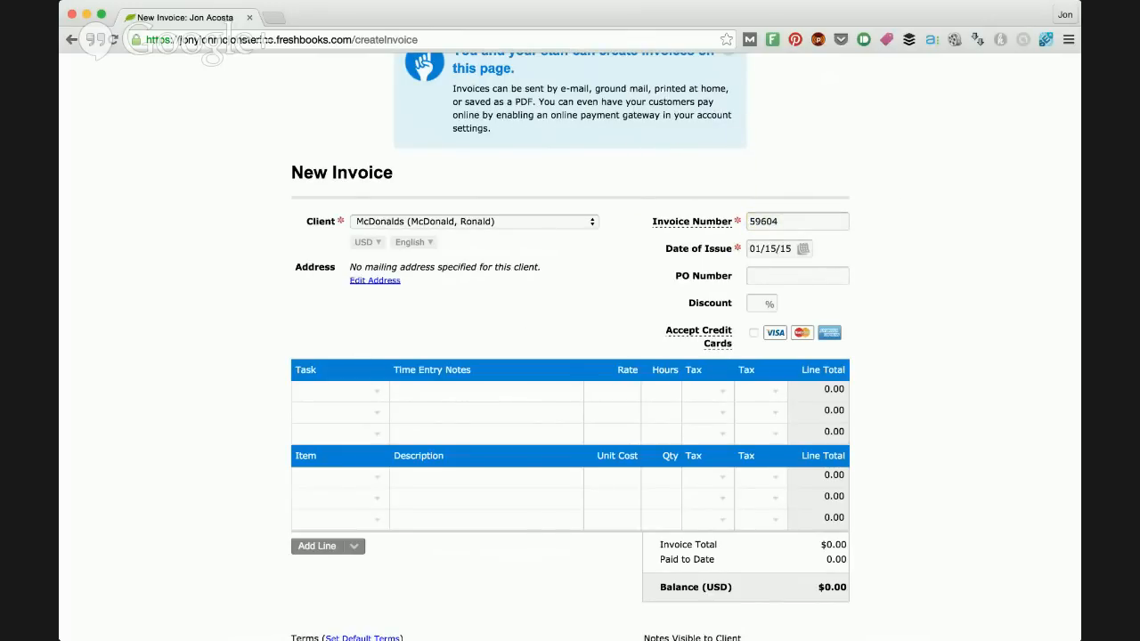
pyautogui.click(802, 248)
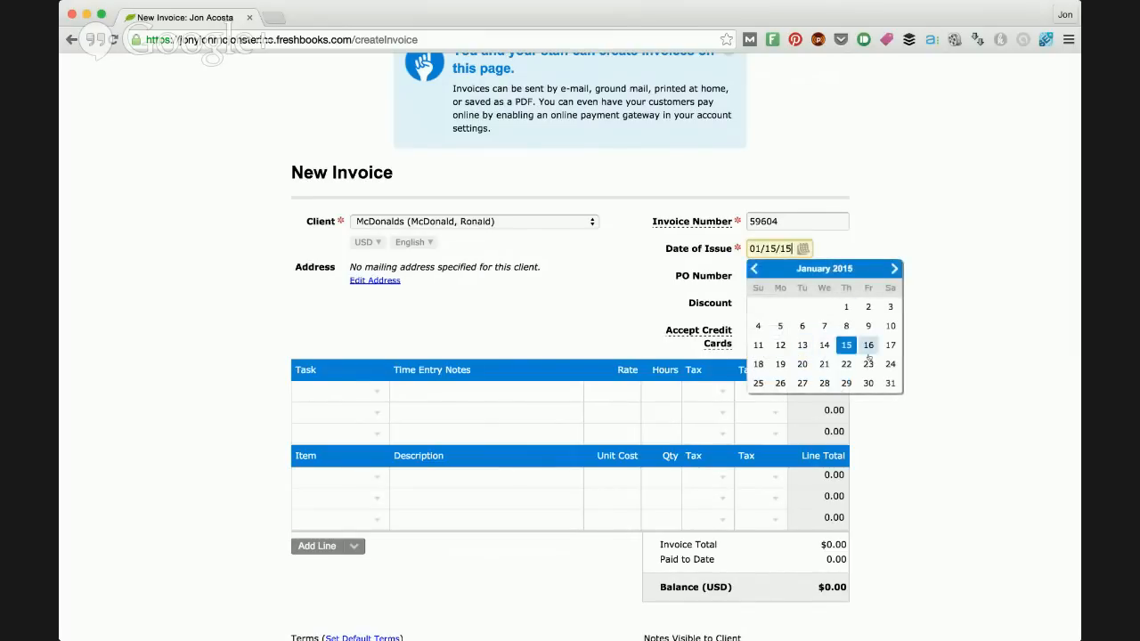
pyautogui.click(923, 243)
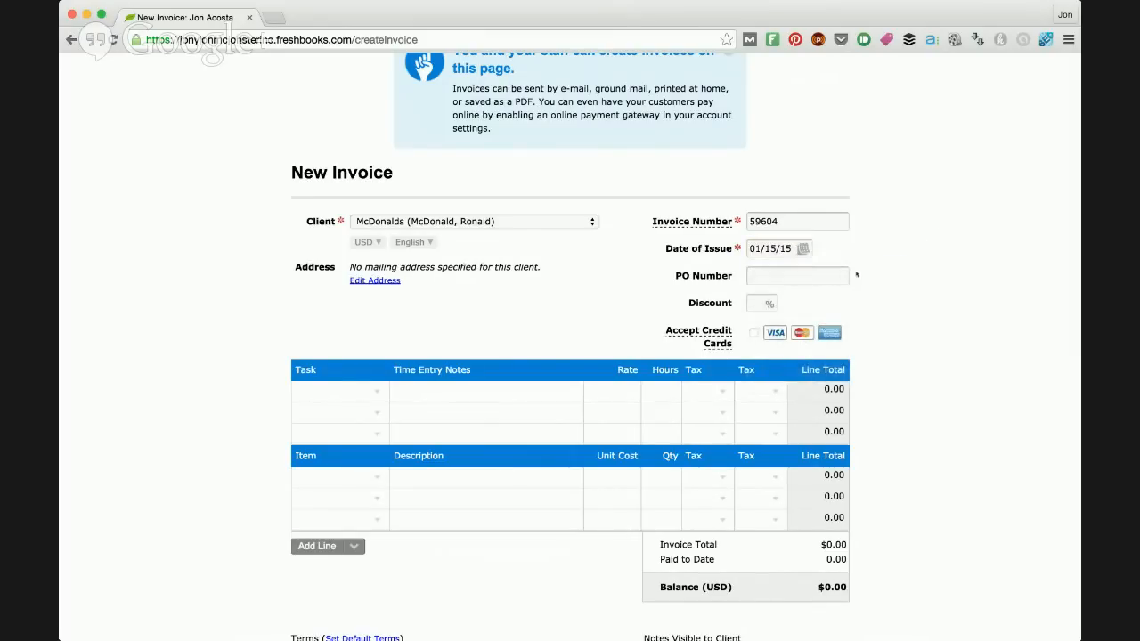
# Step: Try a 5% discount on the invoice and clear the discount again
pyautogui.click(757, 304)
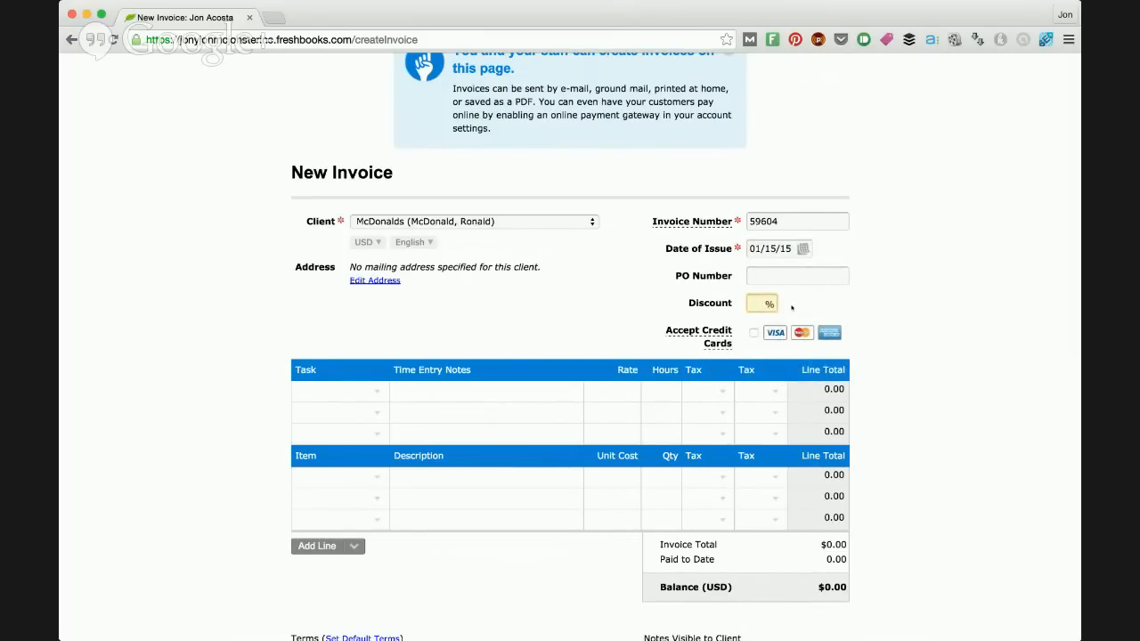
pyautogui.scroll(-2, 863, 300)
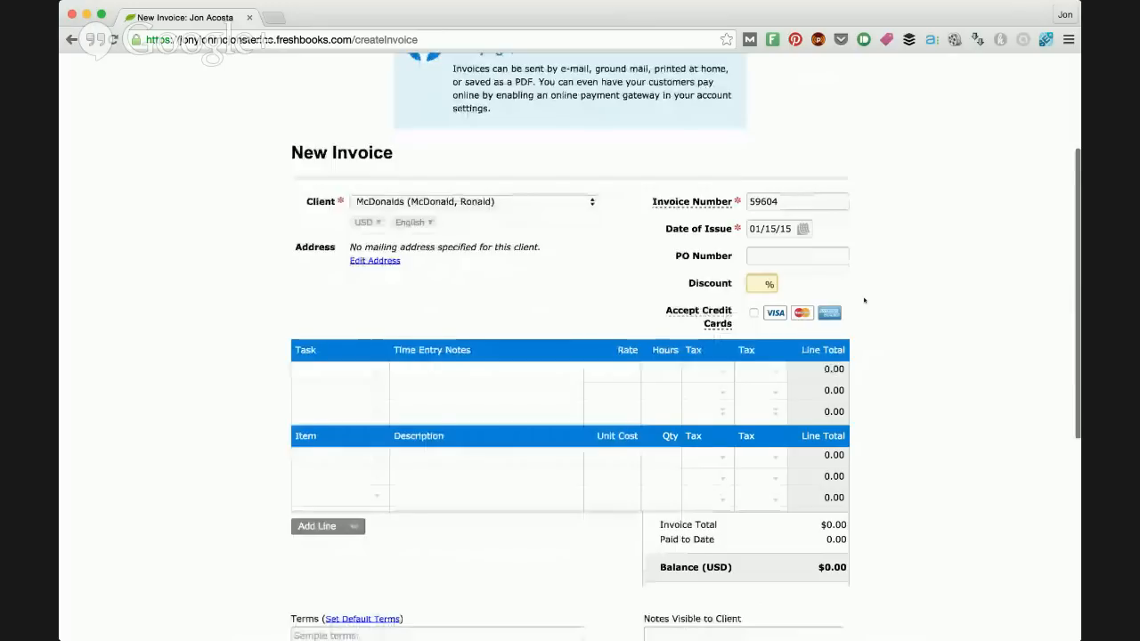
pyautogui.scroll(-1, 864, 300)
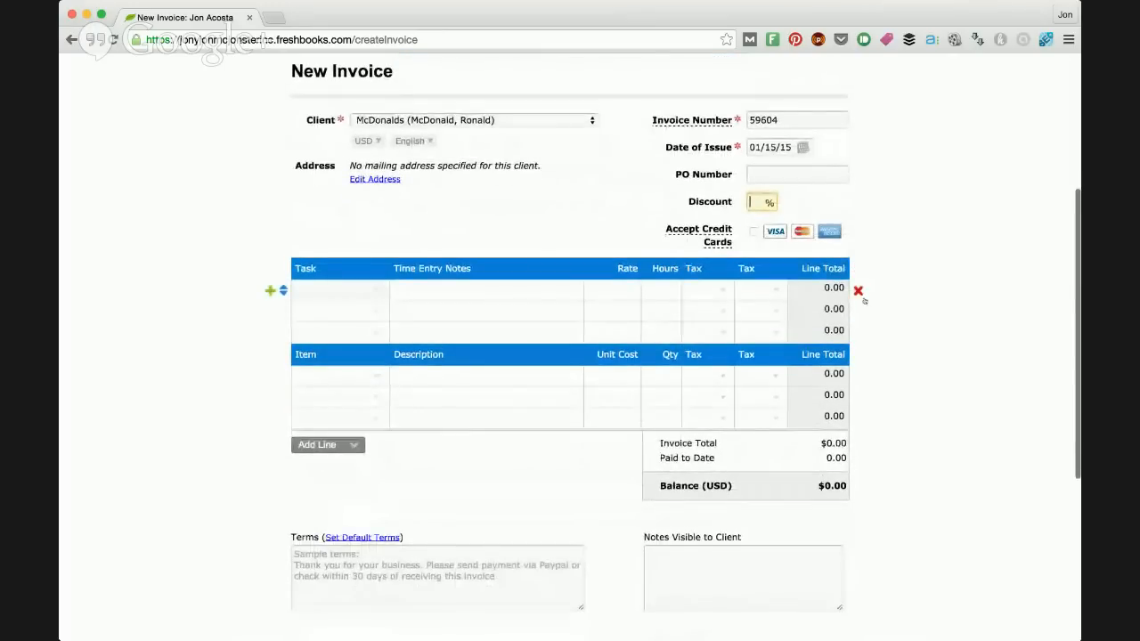
pyautogui.scroll(1, 864, 300)
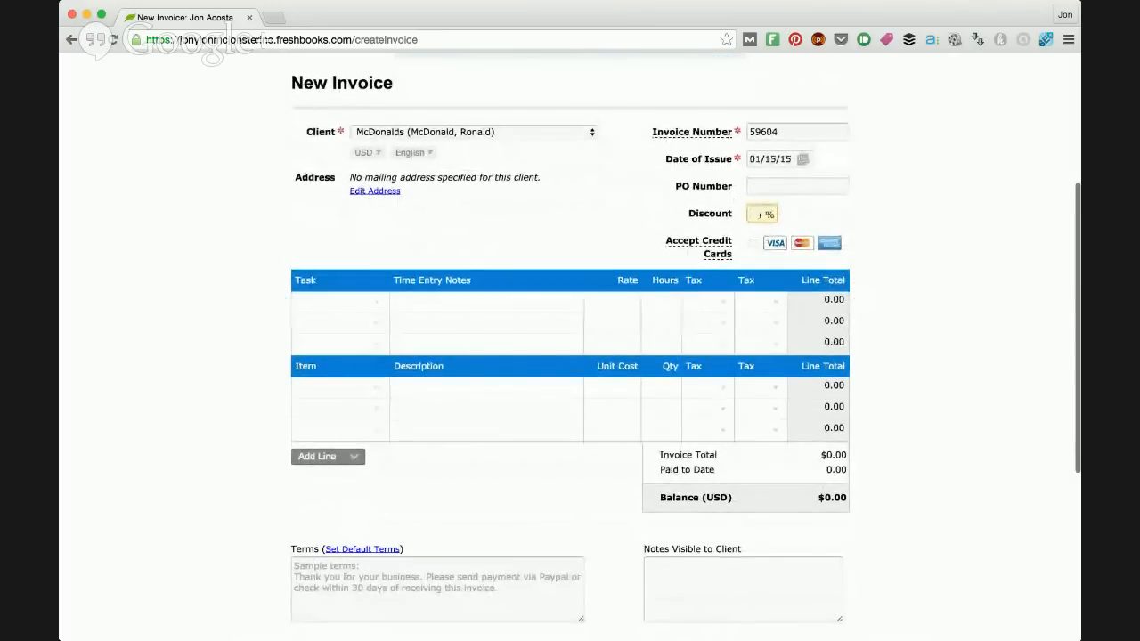
pyautogui.scroll(-1, 742, 194)
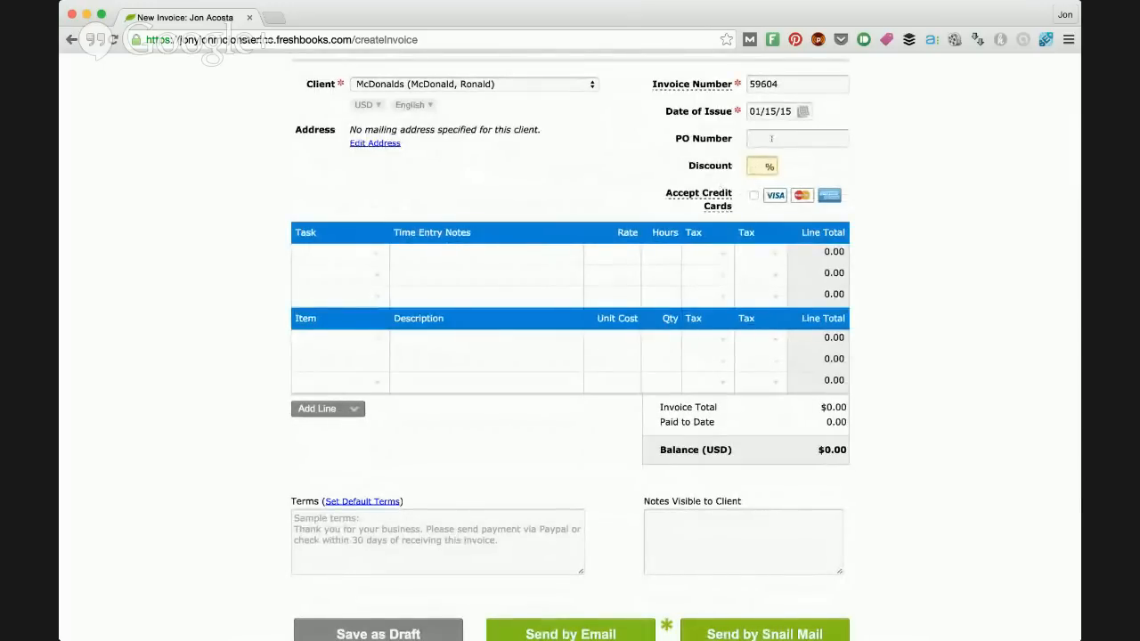
pyautogui.write('5')
pyautogui.click(813, 161)
pyautogui.moveTo(758, 165); pyautogui.dragTo(745, 167)
pyautogui.press('BackSpace')
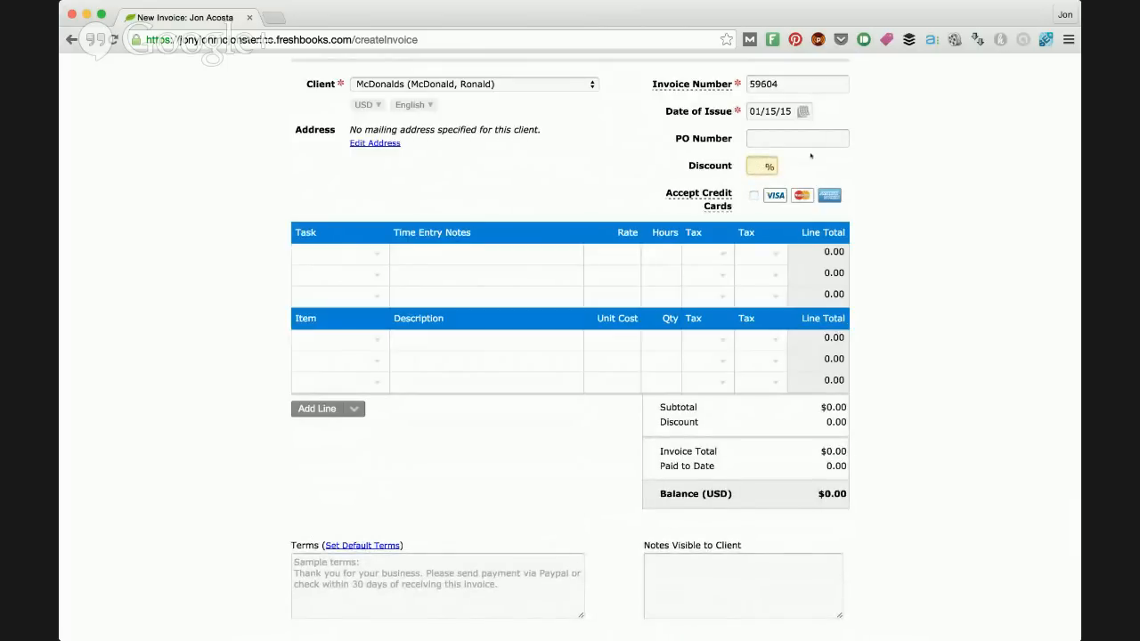
pyautogui.click(810, 156)
# Step: View the offer for accepting credit card payments on the invoice and decline it
pyautogui.scroll(2, 742, 259)
pyautogui.click(754, 256)
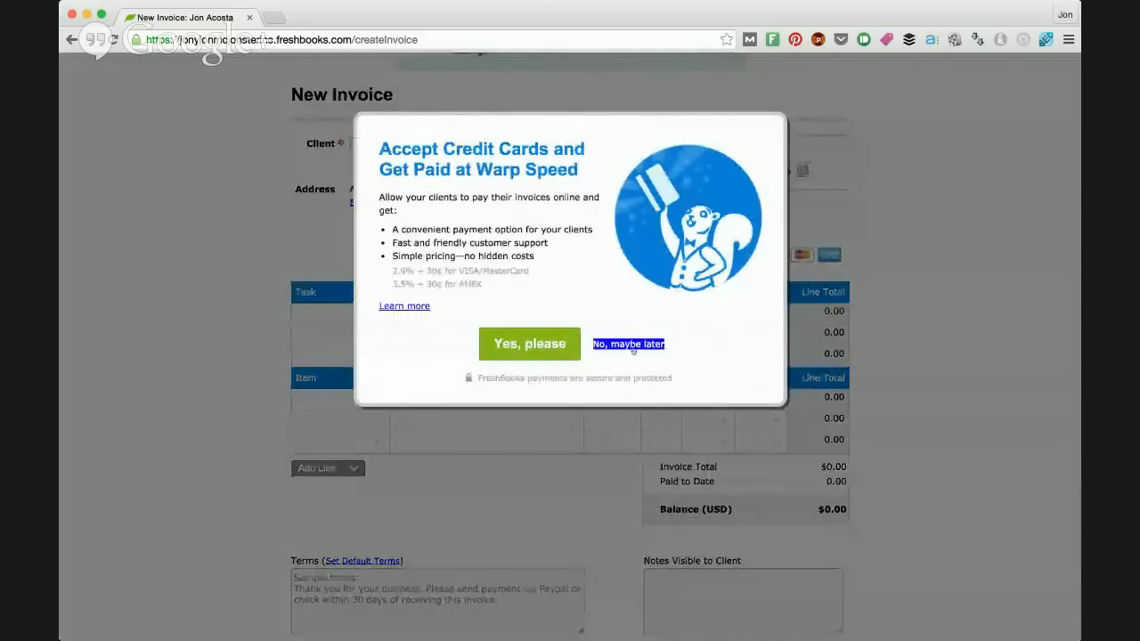
pyautogui.click(628, 343)
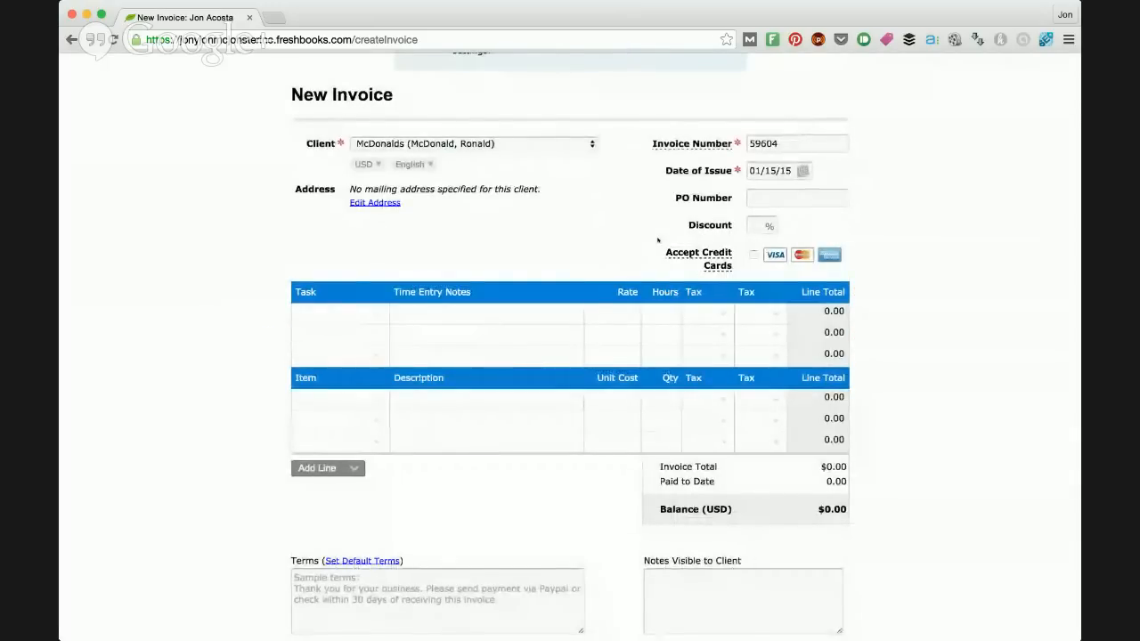
pyautogui.click(754, 257)
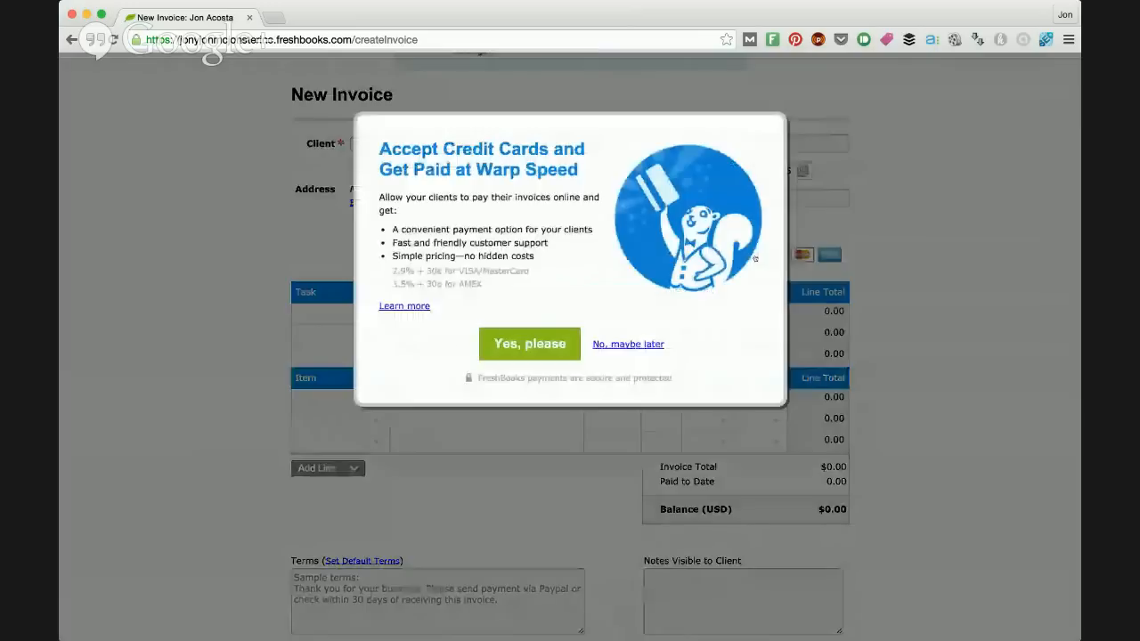
pyautogui.click(634, 343)
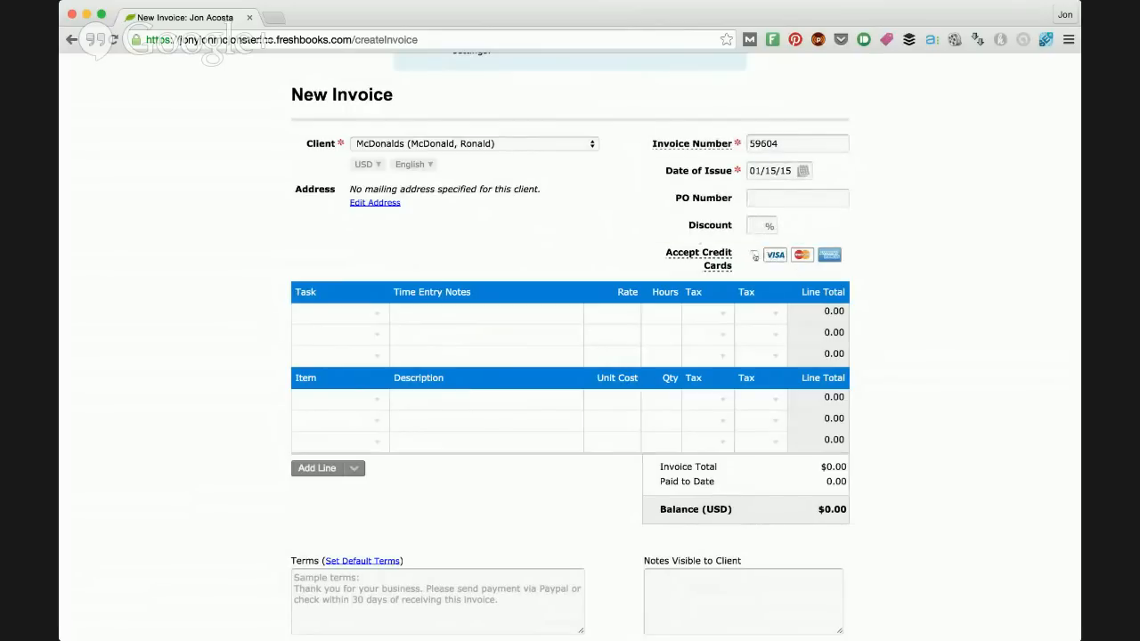
# Step: Review the new invoice form, examining its header details, task and item lines, totals, terms and client notes
pyautogui.scroll(5, 754, 256)
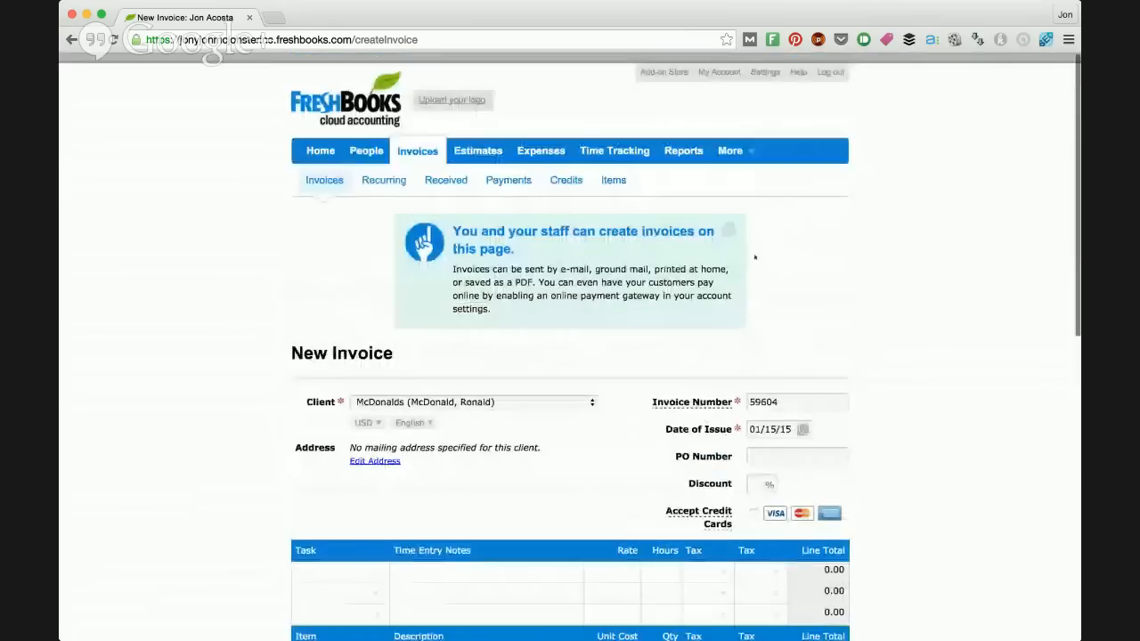
pyautogui.scroll(-1, 753, 460)
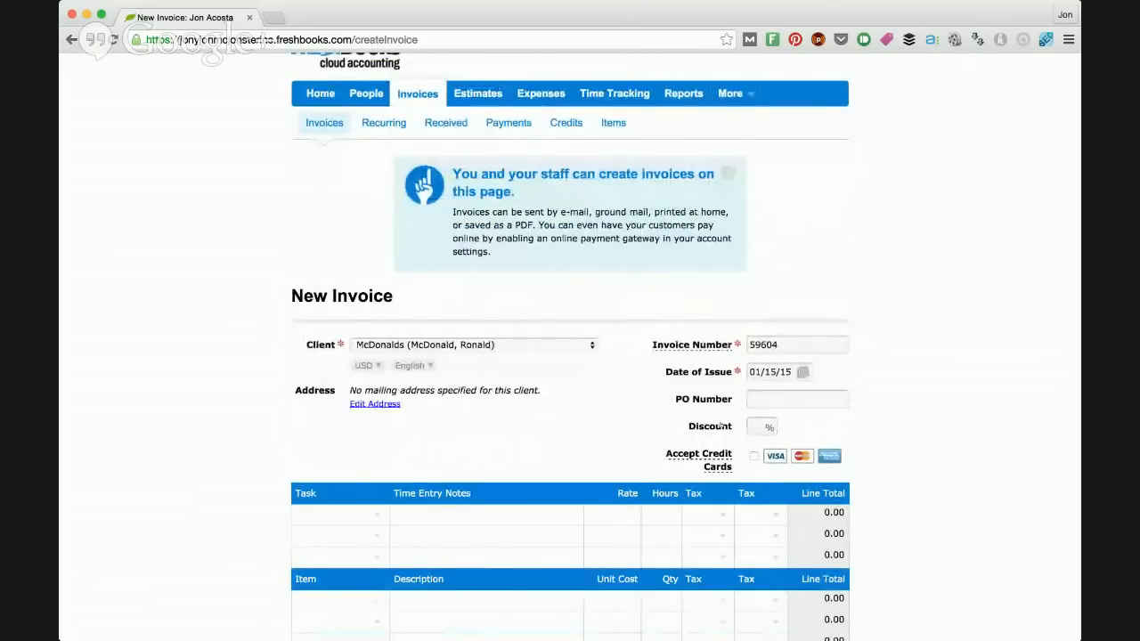
pyautogui.scroll(-4, 721, 426)
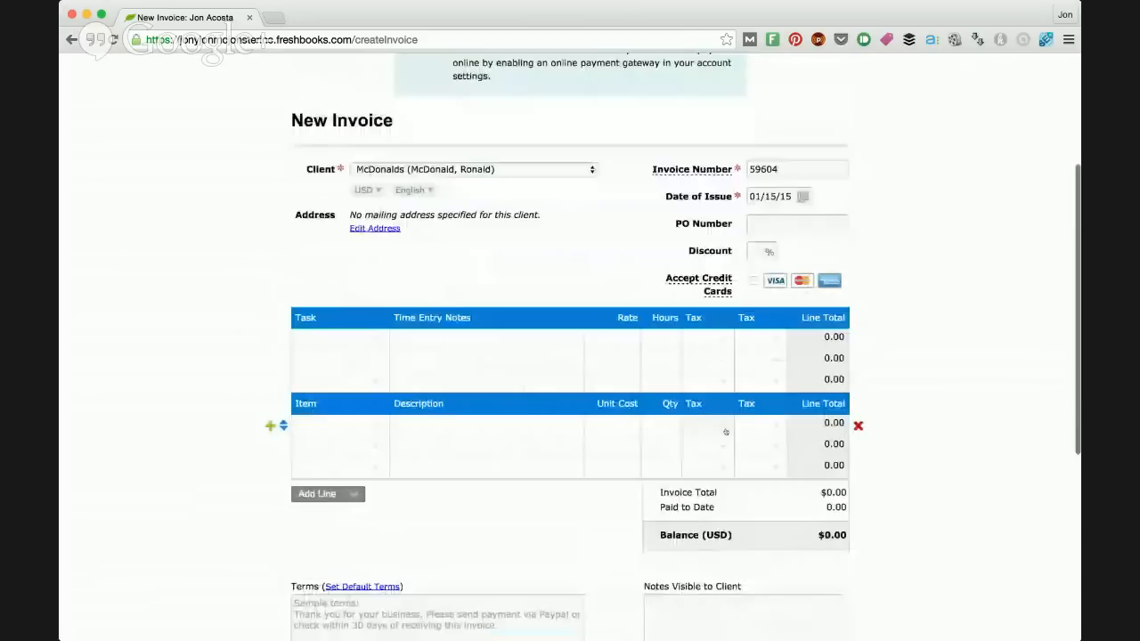
pyautogui.scroll(-2, 725, 432)
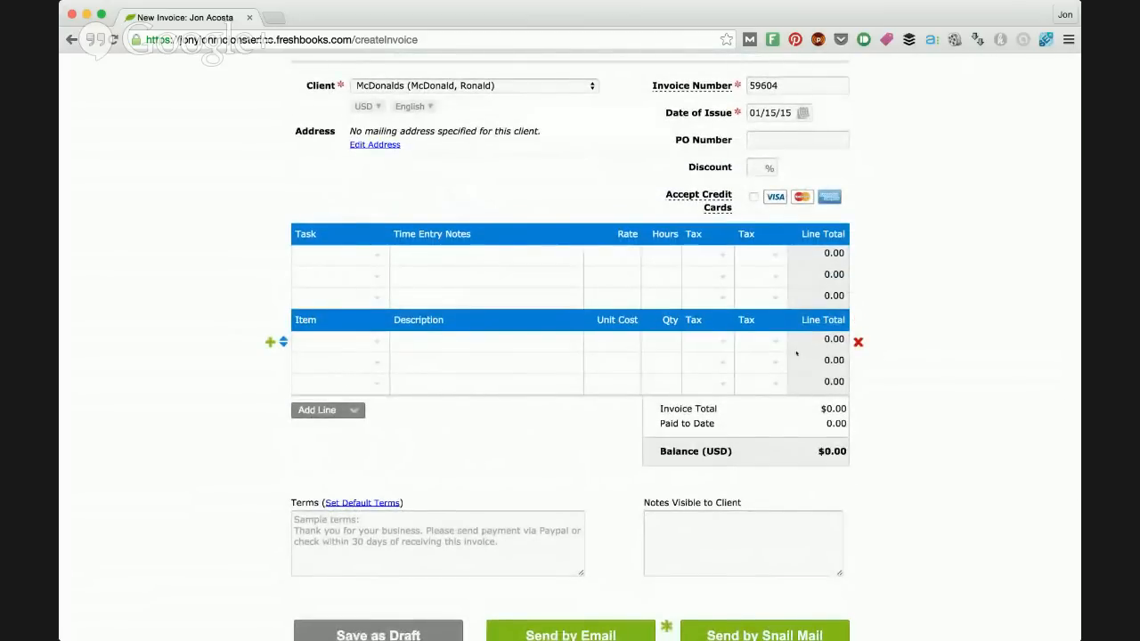
pyautogui.scroll(2, 796, 354)
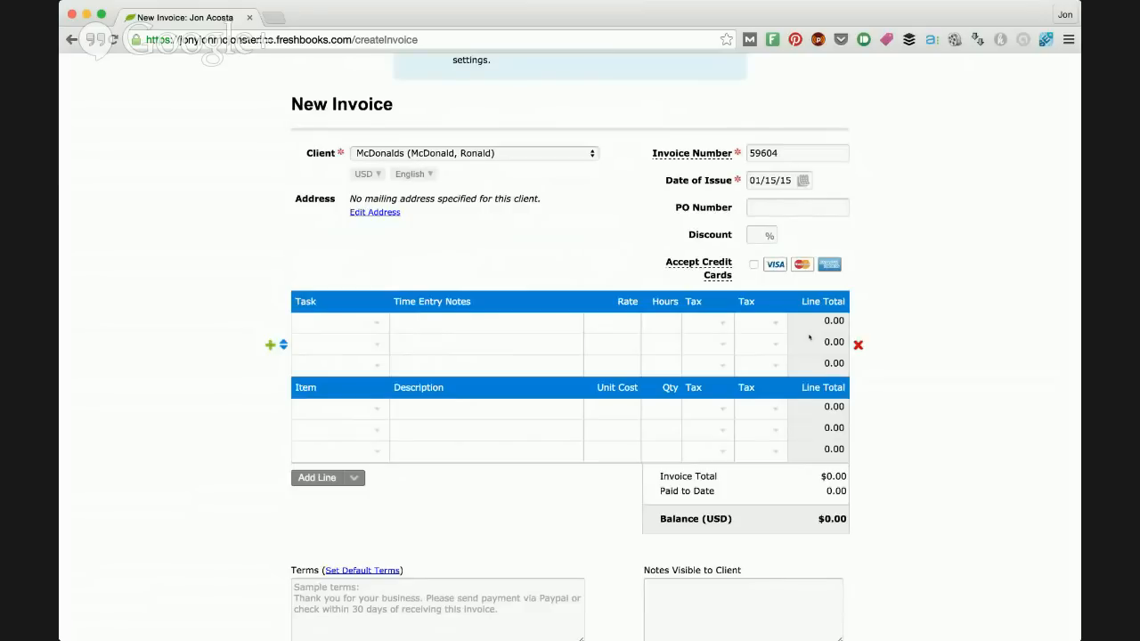
pyautogui.scroll(5, 809, 336)
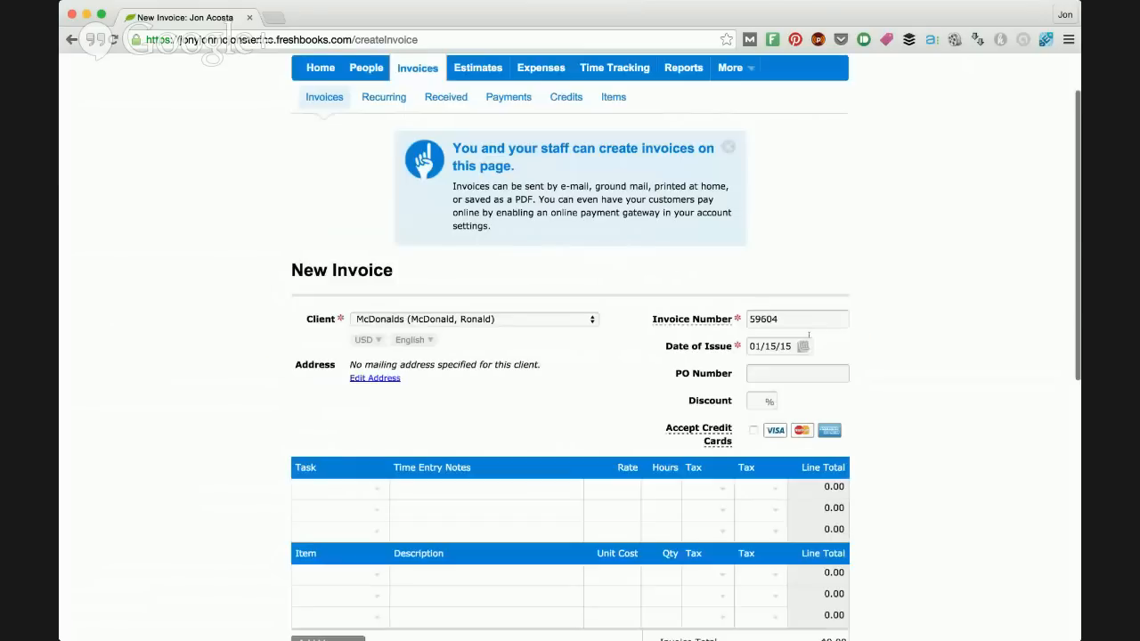
pyautogui.scroll(2, 809, 336)
pyautogui.scroll(-2, 808, 336)
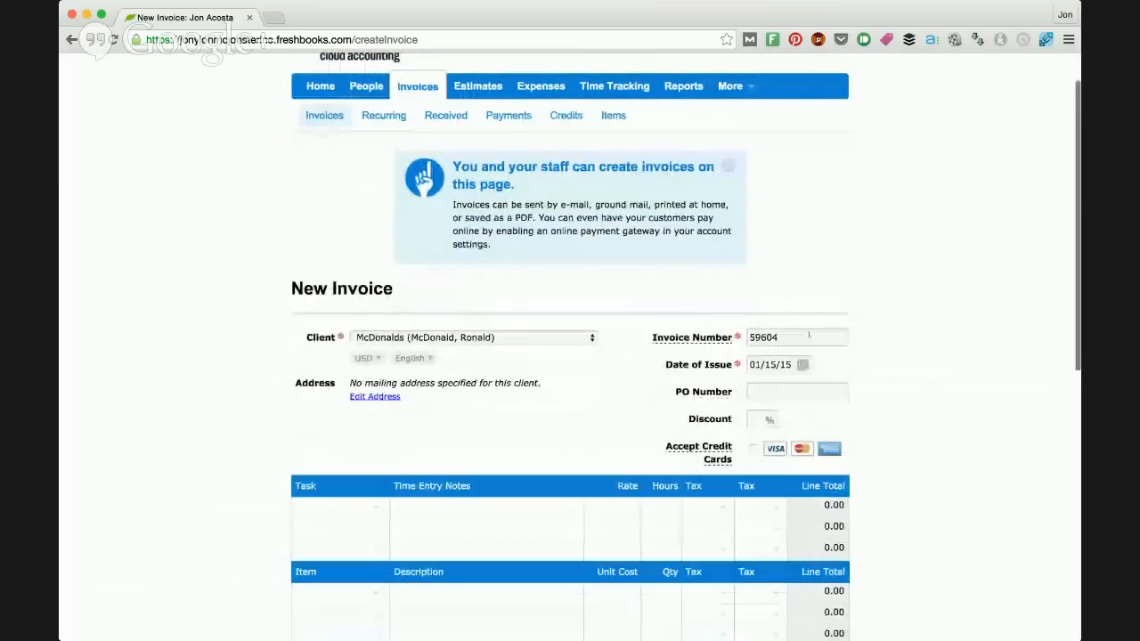
pyautogui.scroll(-3, 809, 336)
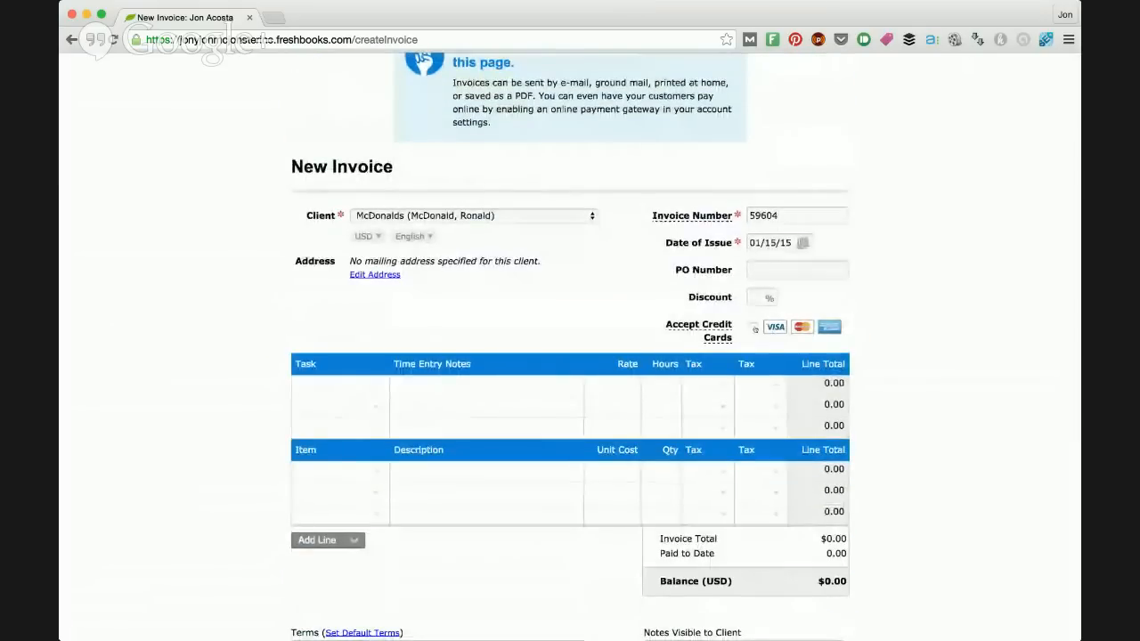
pyautogui.scroll(-1, 755, 328)
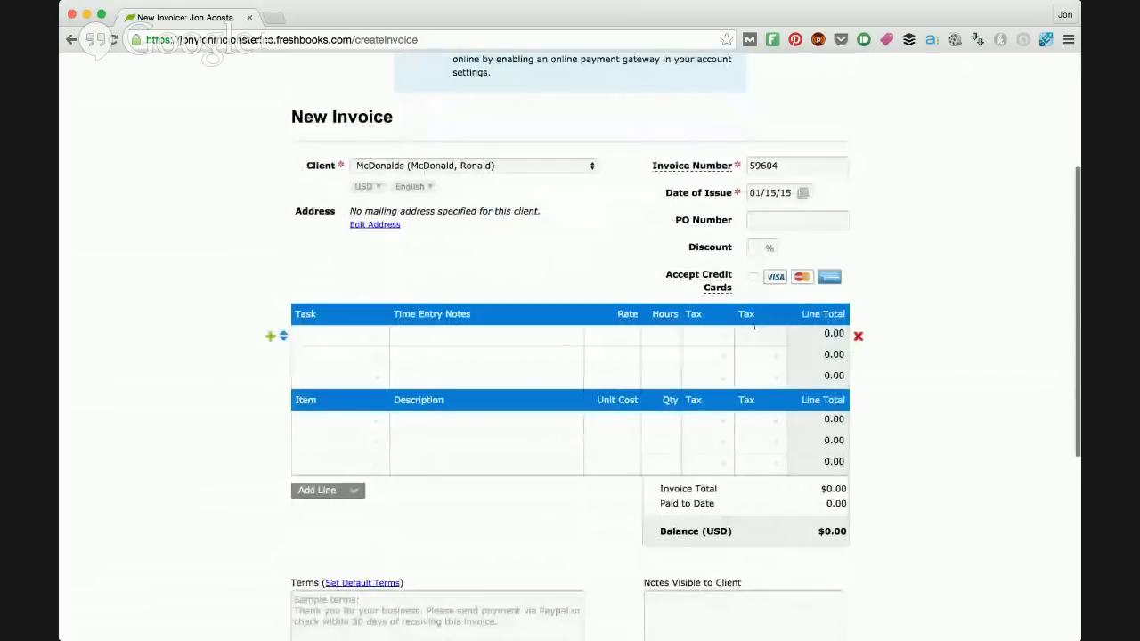
pyautogui.scroll(1, 754, 327)
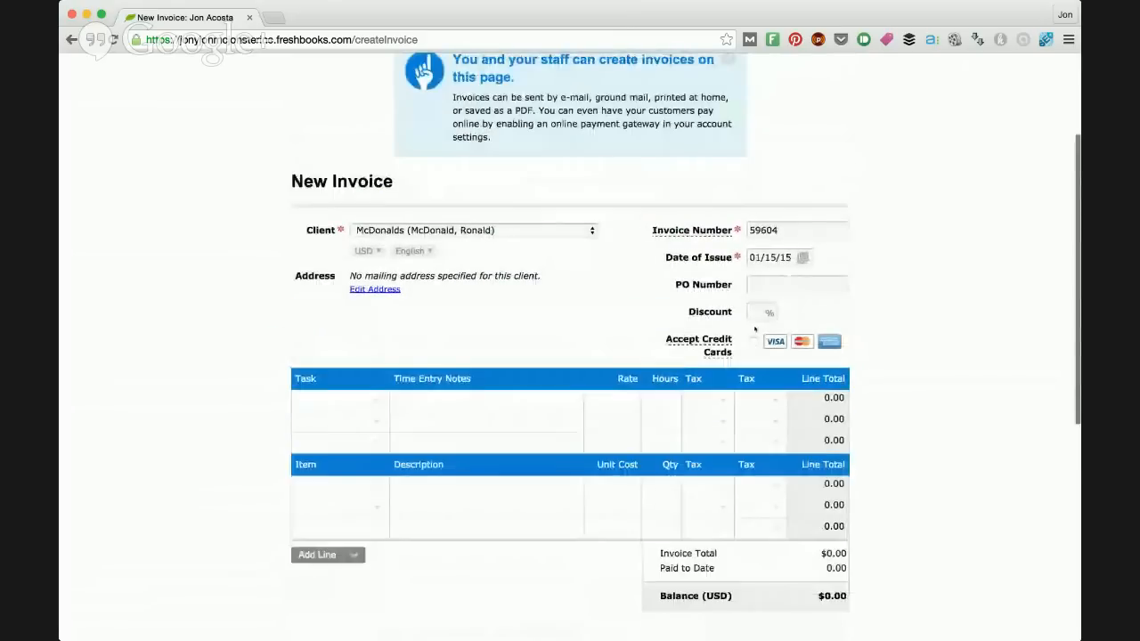
pyautogui.scroll(3, 754, 329)
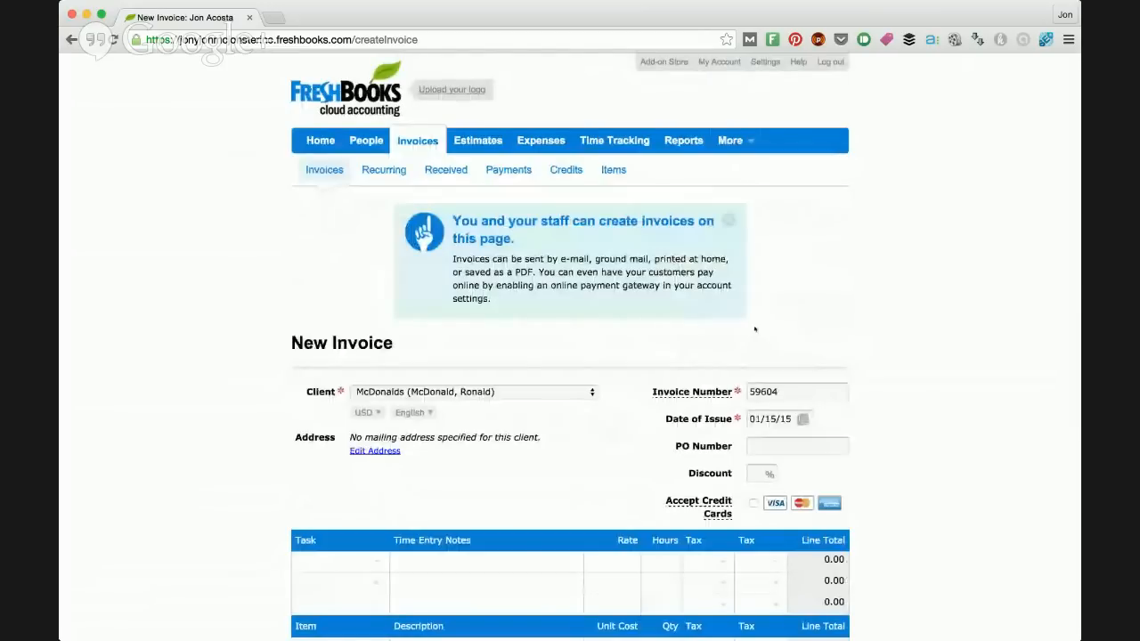
pyautogui.scroll(-3, 754, 330)
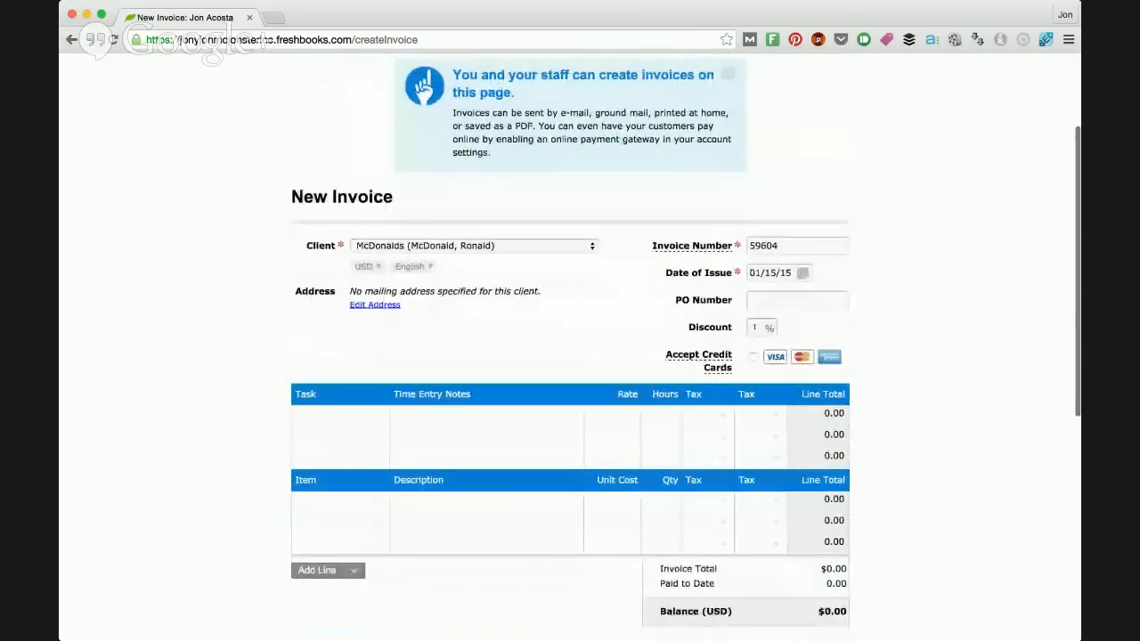
pyautogui.scroll(-1, 754, 329)
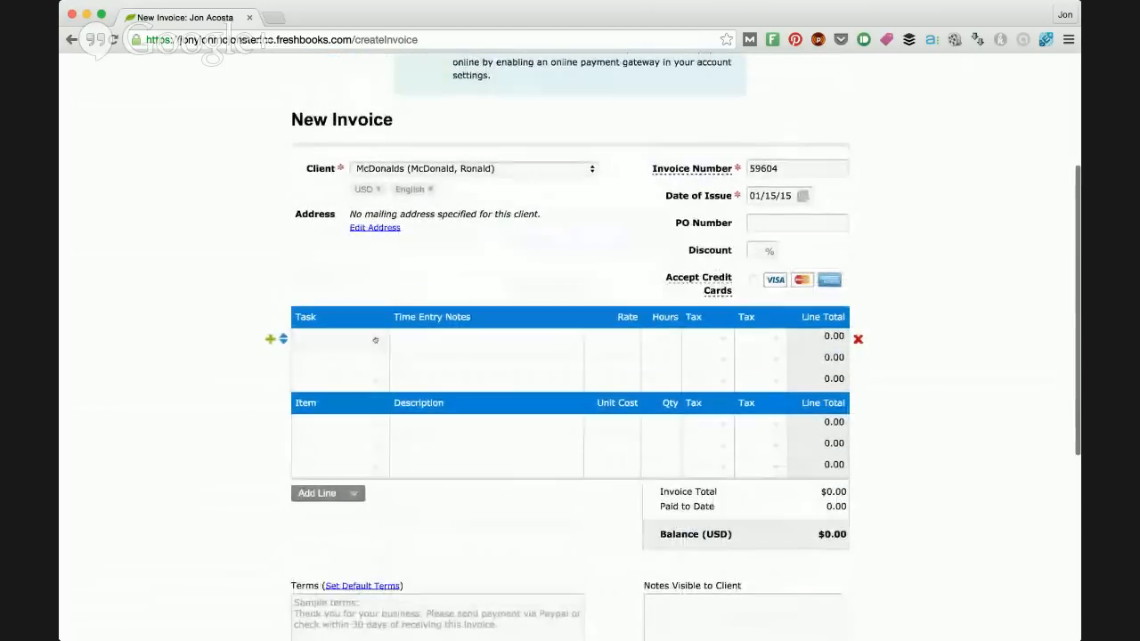
pyautogui.scroll(3, 375, 340)
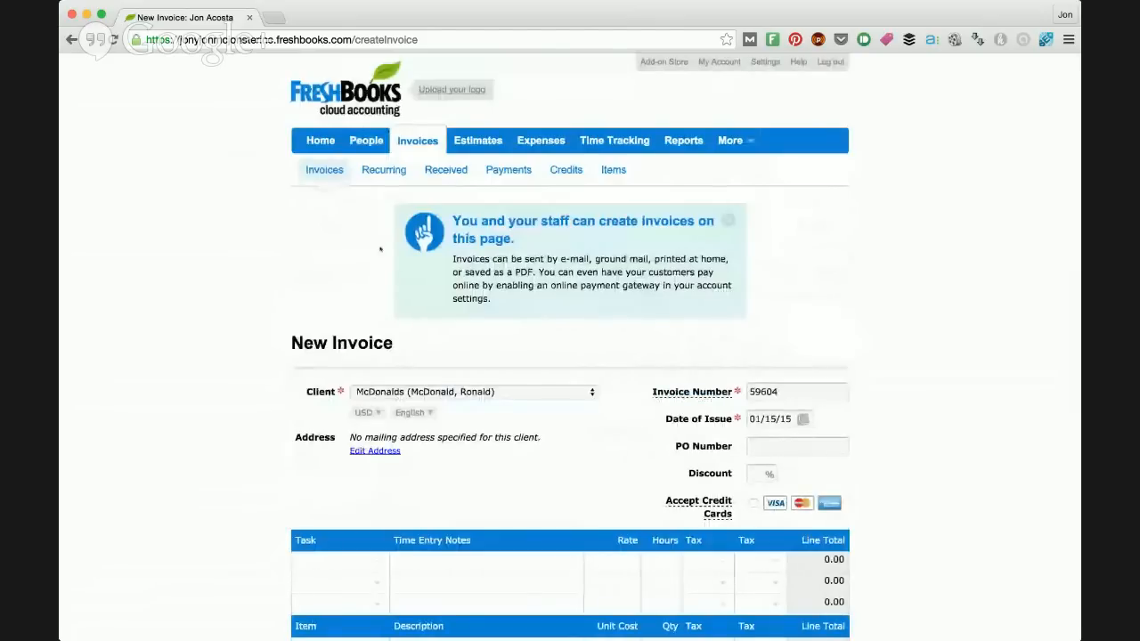
pyautogui.scroll(2, 381, 232)
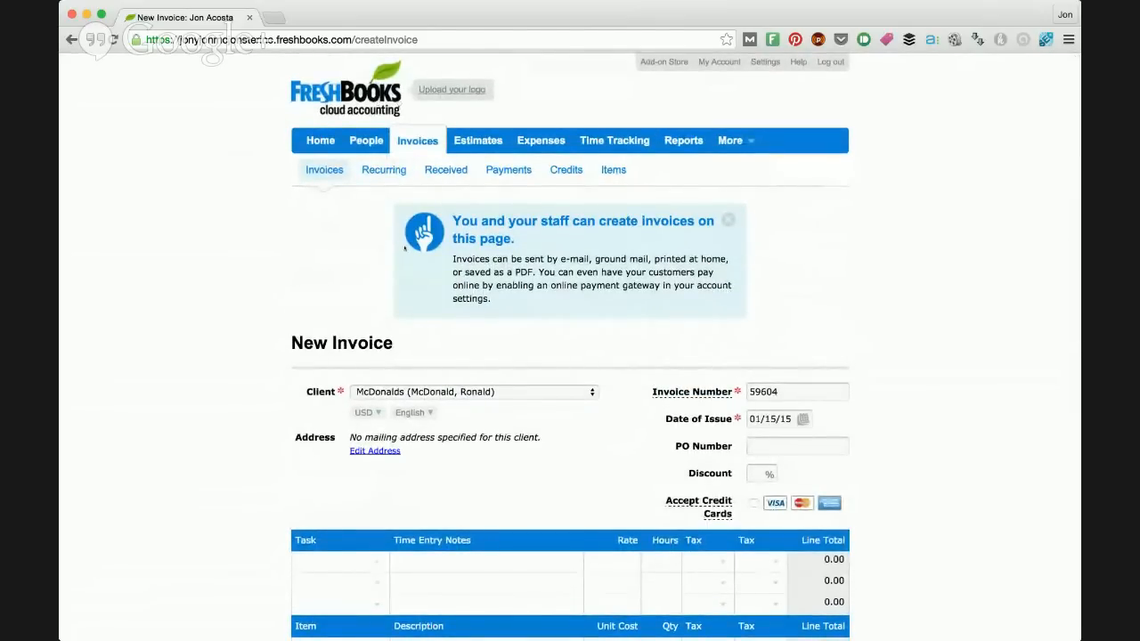
# Step: Create and save a reusable task named Video Editing with the notes "1 (10 minute) video on Hamburger Making." on the first task line
pyautogui.scroll(-3, 402, 261)
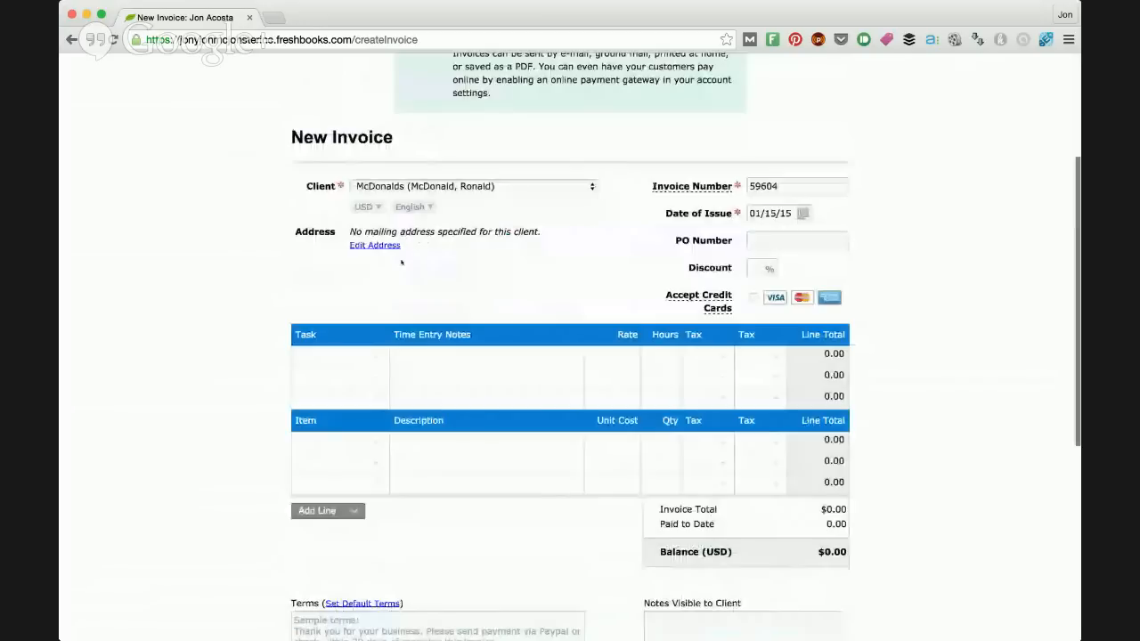
pyautogui.click(372, 355)
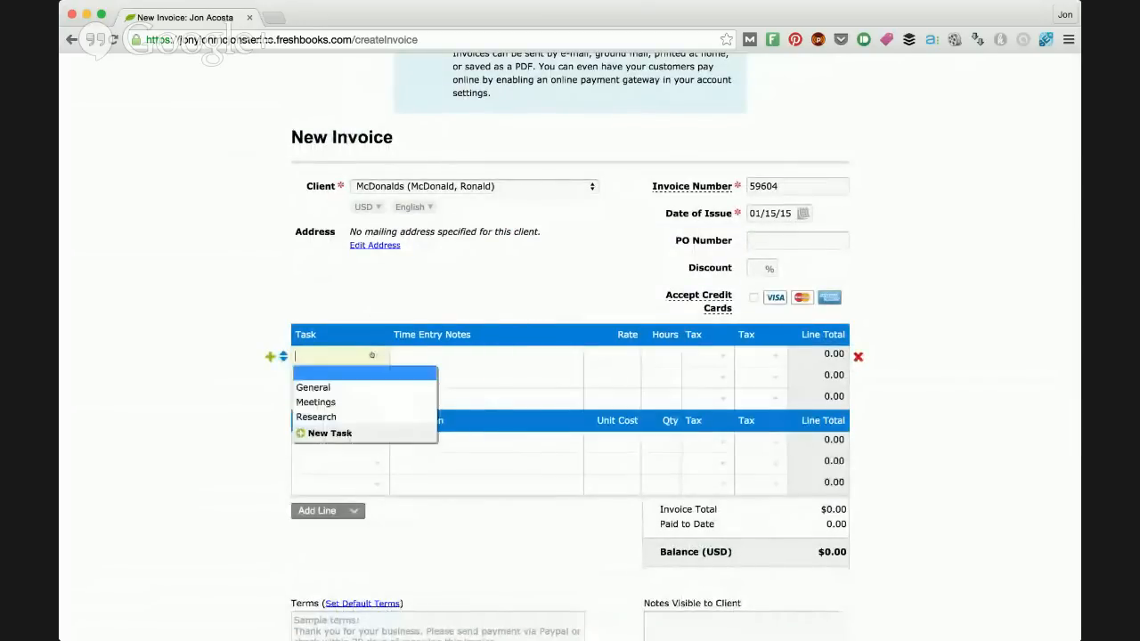
pyautogui.click(331, 435)
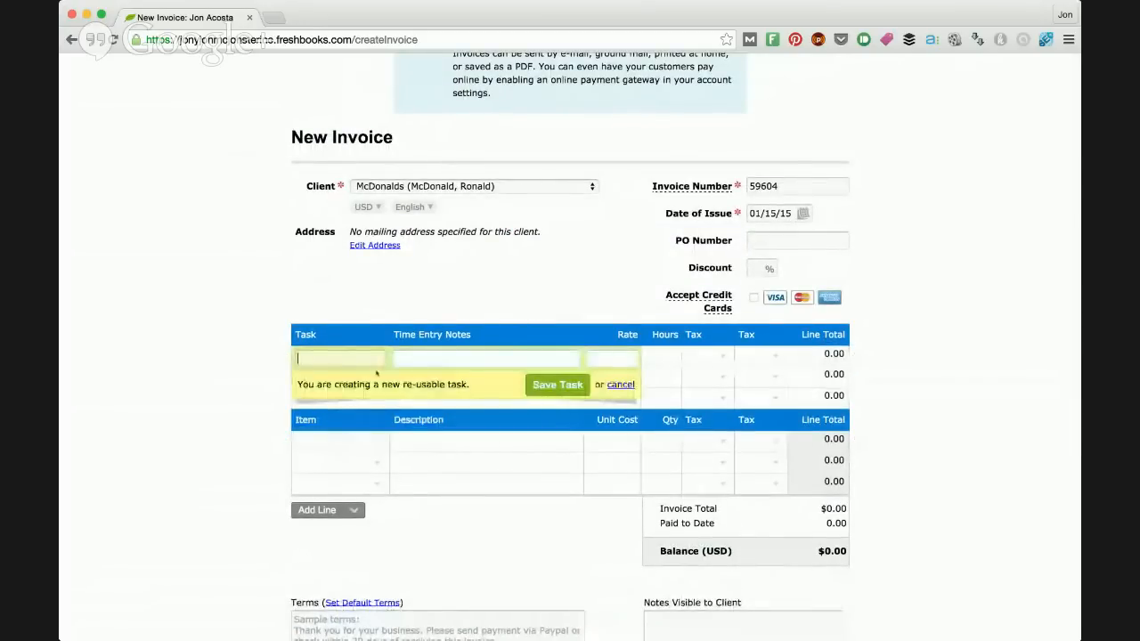
pyautogui.write('Video Editing')
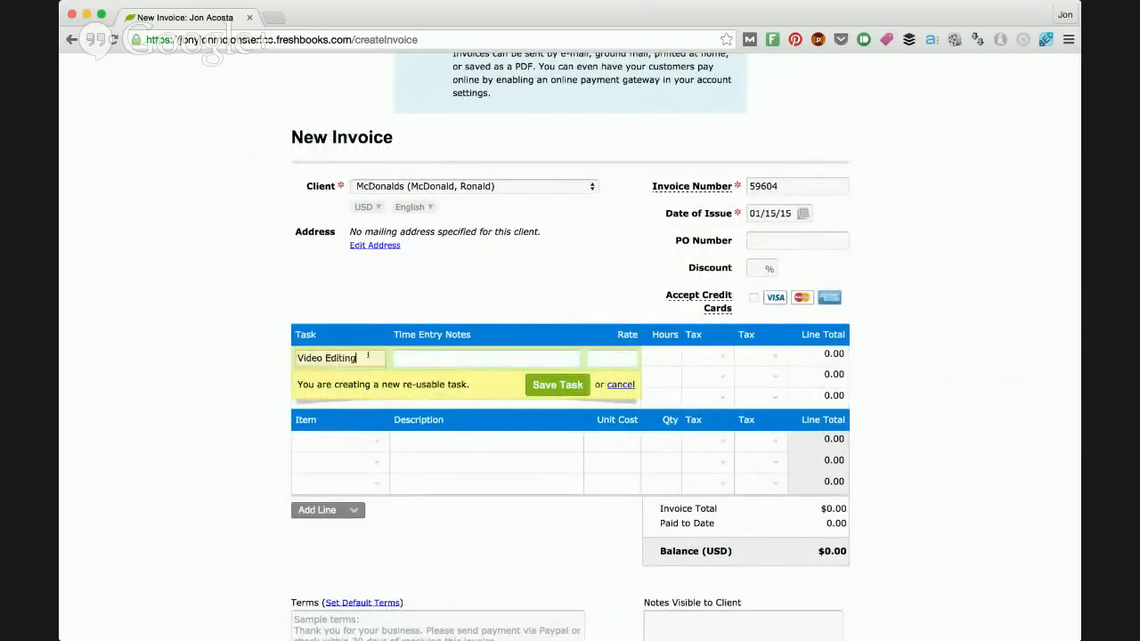
pyautogui.click(503, 365)
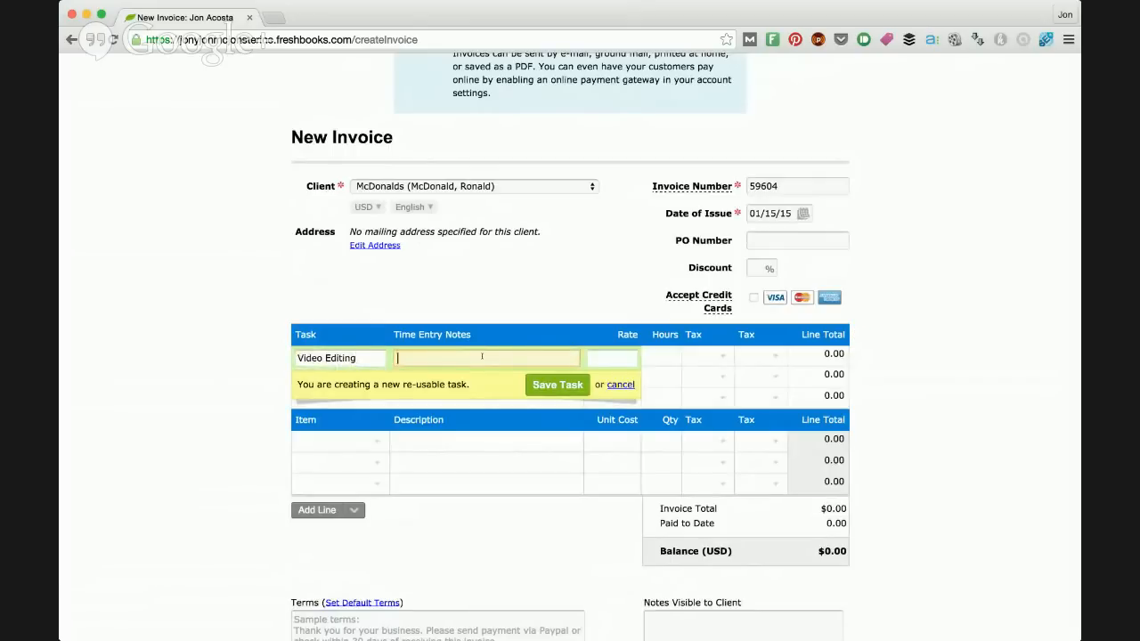
pyautogui.write('1 (10 minute) videb on Hamburgers')
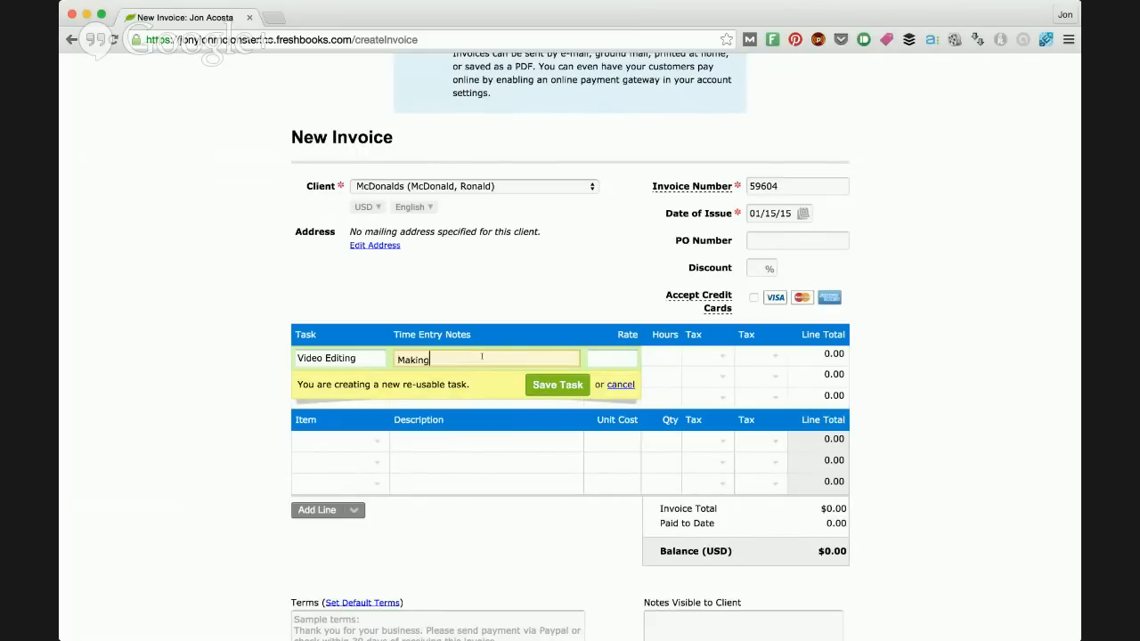
pyautogui.write('.')
pyautogui.click(557, 401)
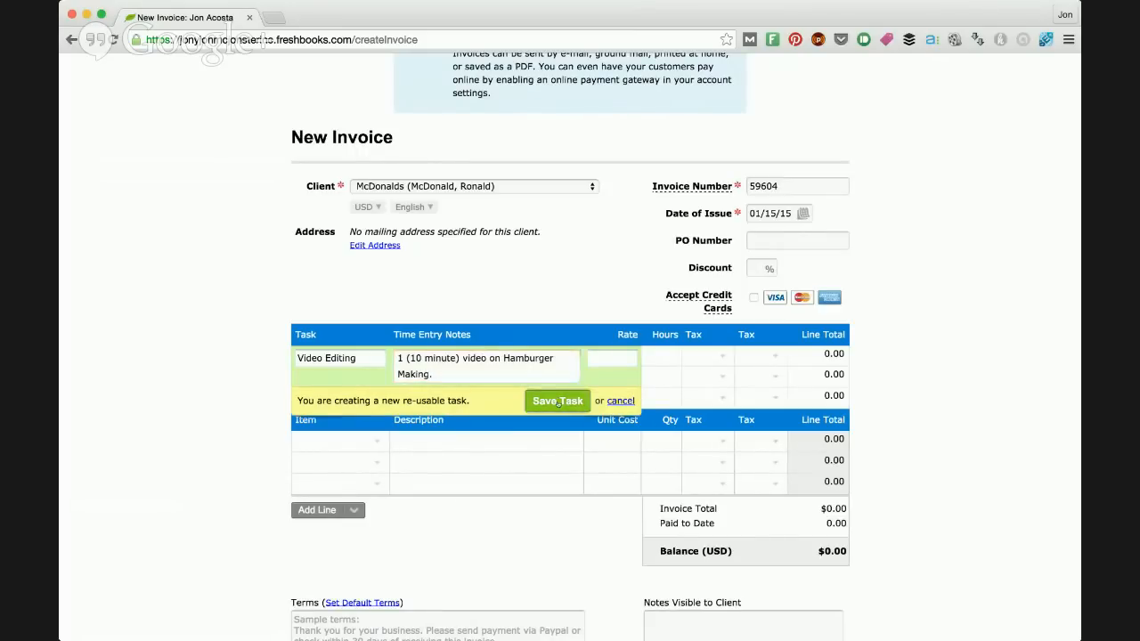
# Step: Check the first line's notes and its list of task choices, keeping Video Editing as the task
pyautogui.moveTo(470, 367); pyautogui.dragTo(435, 358)
pyautogui.click(448, 366)
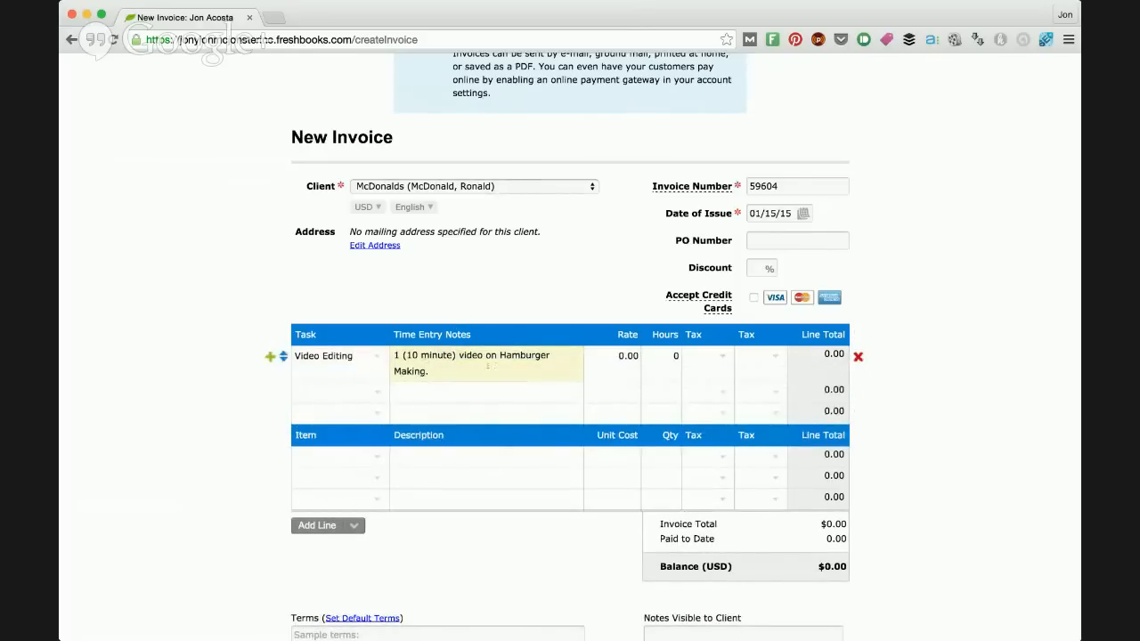
pyautogui.click(367, 357)
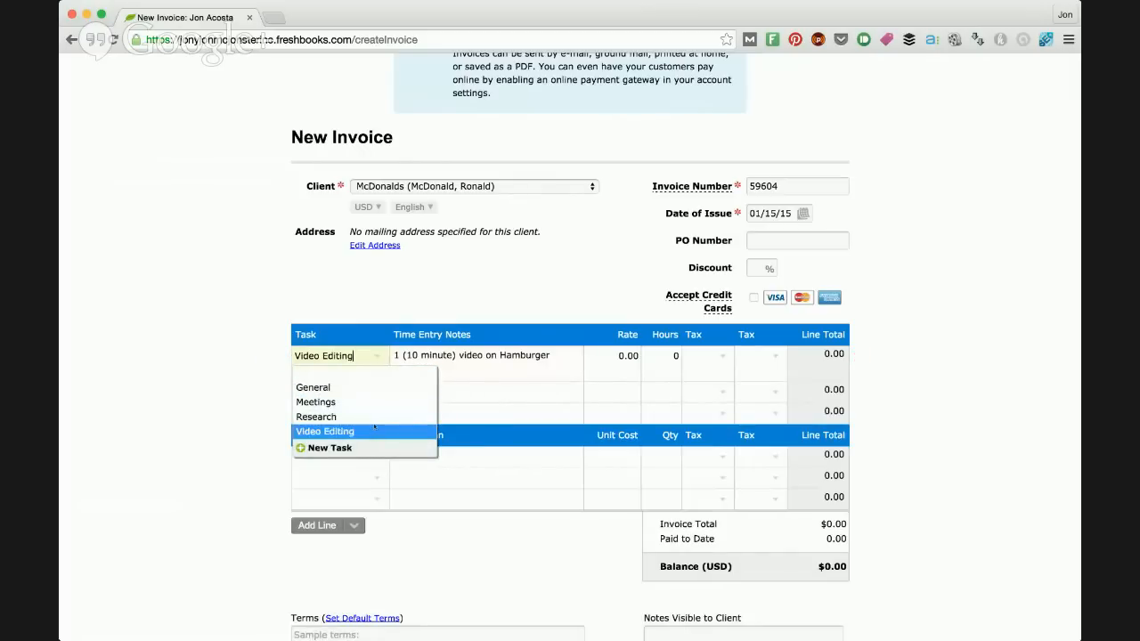
pyautogui.scroll(1, 374, 426)
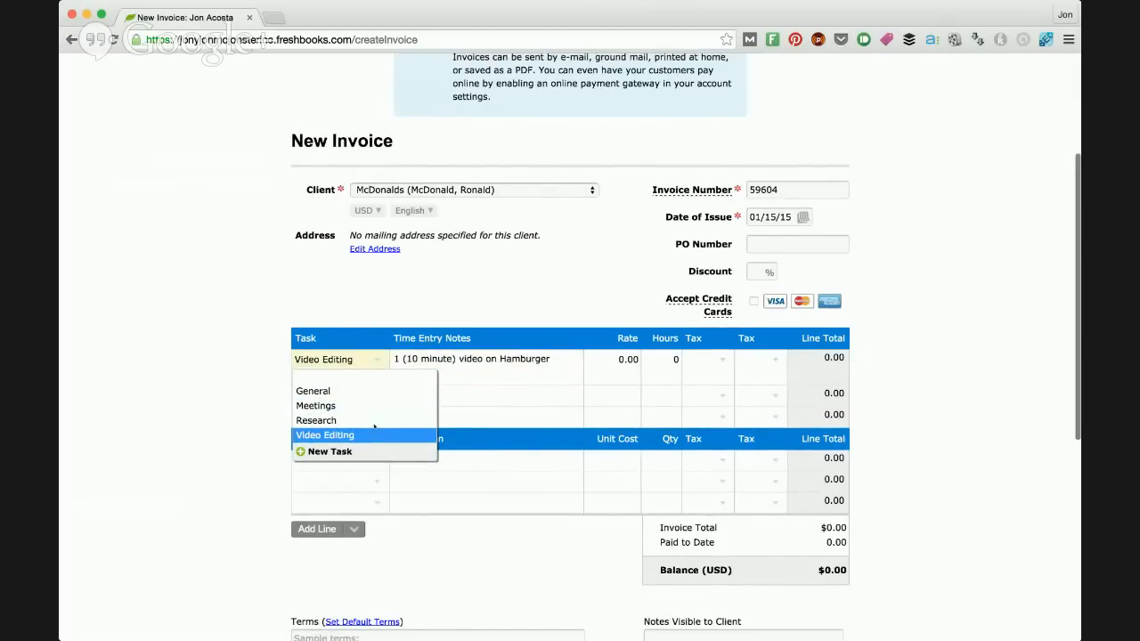
pyautogui.scroll(1, 374, 426)
pyautogui.scroll(3, 374, 427)
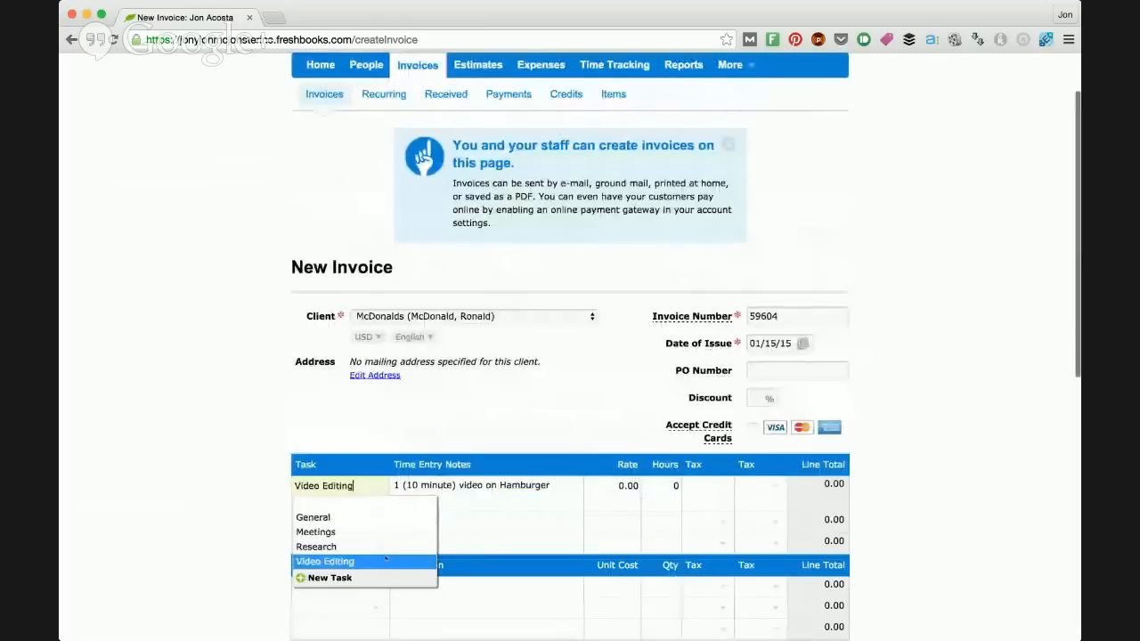
pyautogui.scroll(1, 385, 558)
pyautogui.click(385, 578)
pyautogui.click(440, 510)
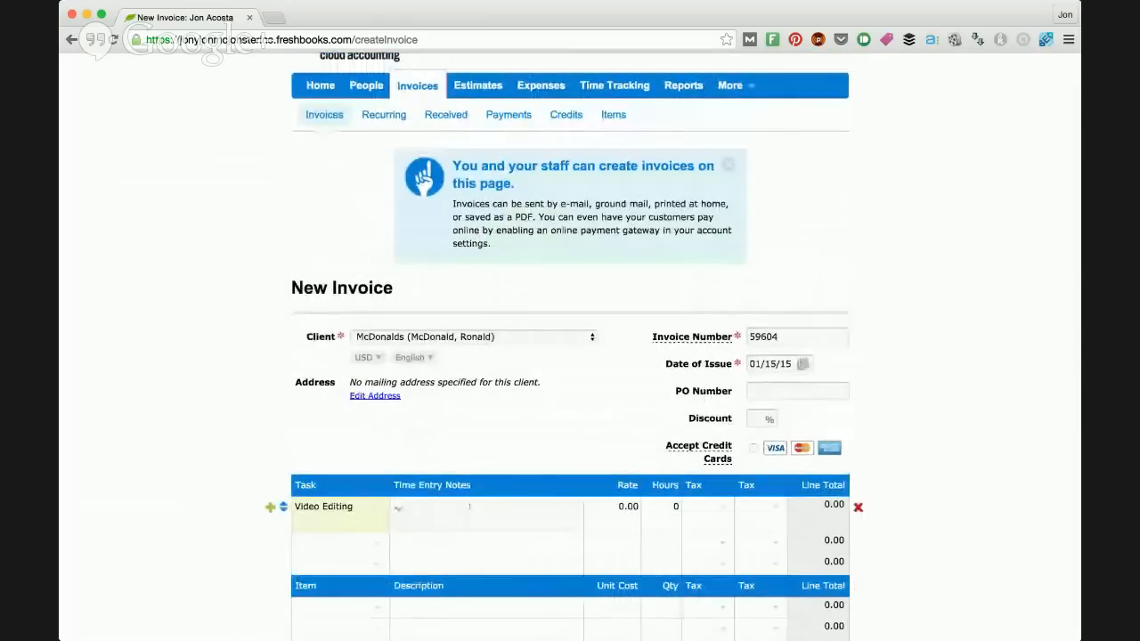
# Step: Set the Video Editing line's rate to 1500 and its hours to 4
pyautogui.scroll(-1, 440, 510)
pyautogui.click(643, 479)
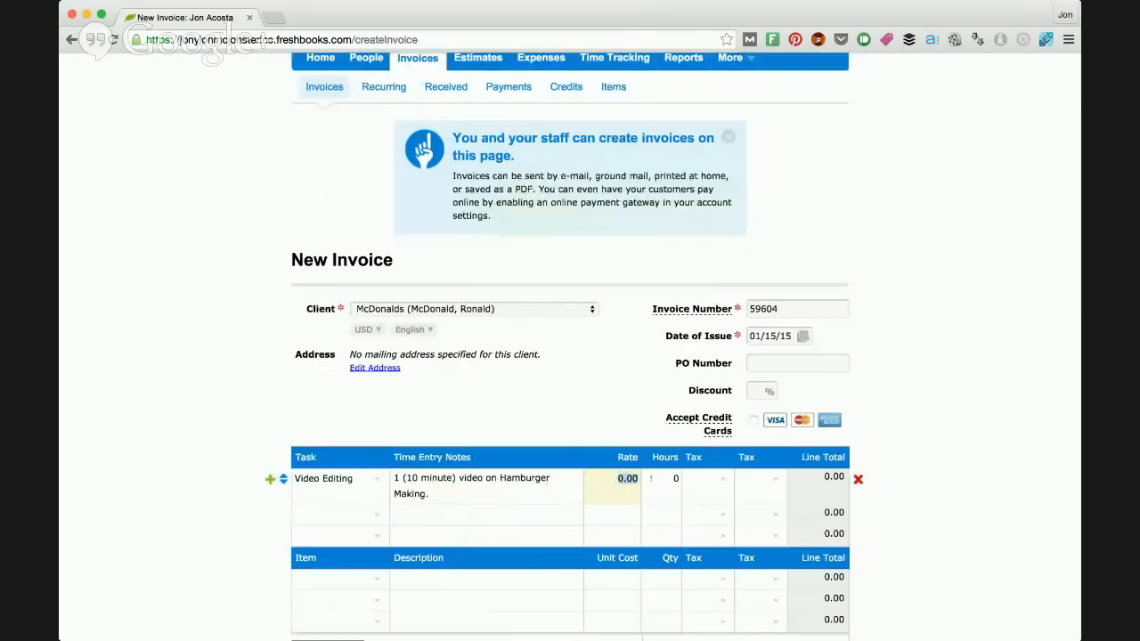
pyautogui.write('1500')
pyautogui.press('Tab')
pyautogui.write('1')
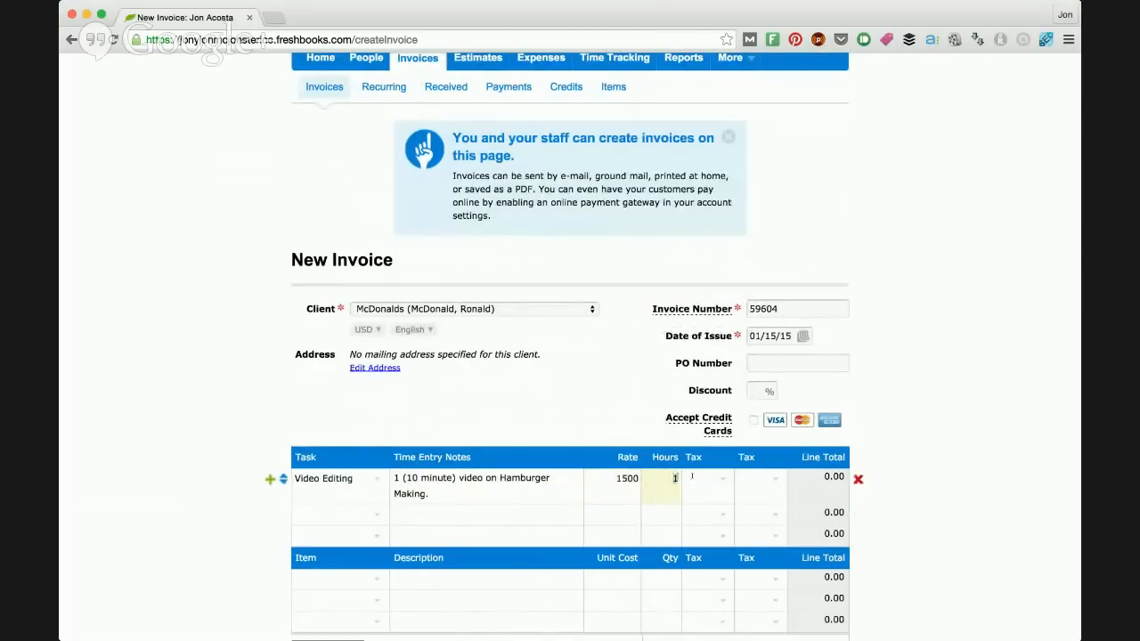
pyautogui.write('4')
pyautogui.press('Tab')
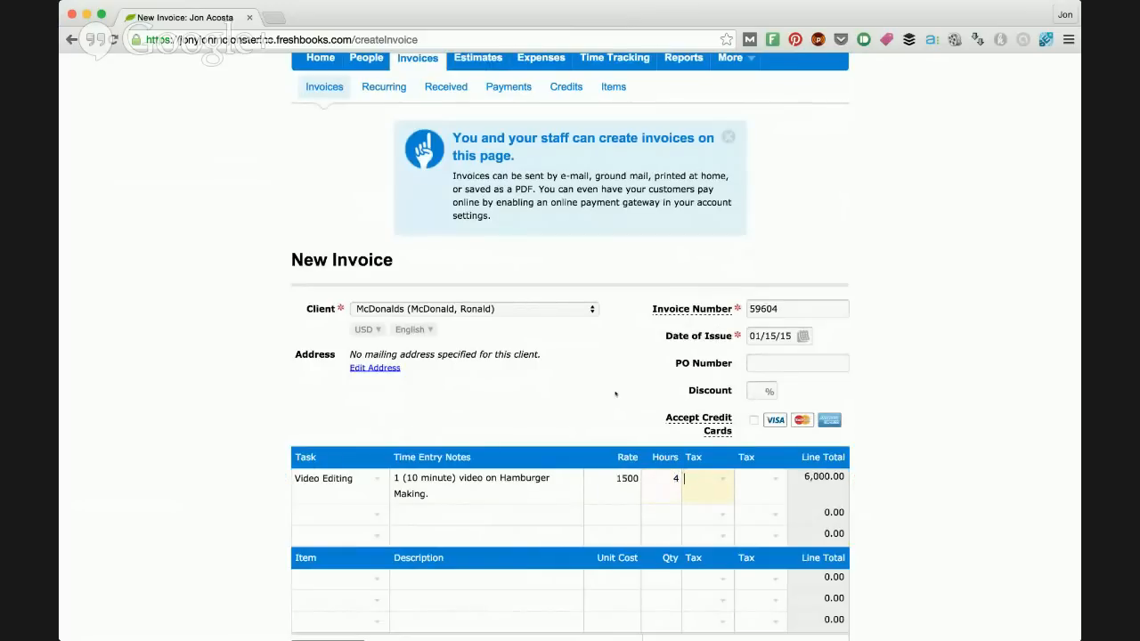
# Step: Apply a 5% discount to the invoice and check the subtotal, discount and balance
pyautogui.scroll(-3, 614, 393)
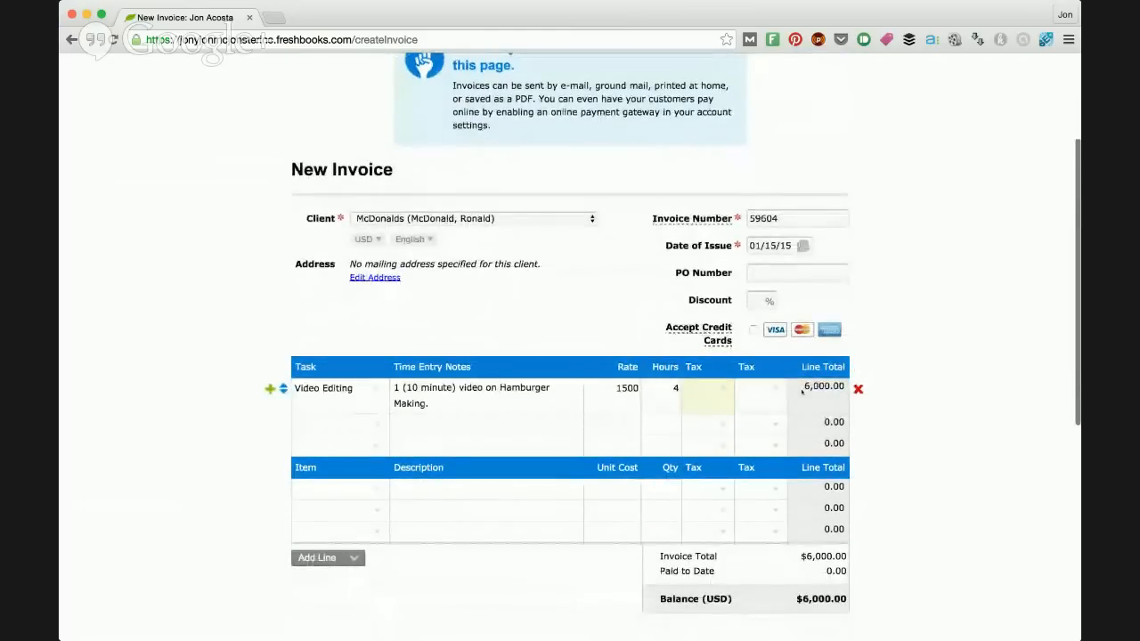
pyautogui.scroll(-1, 802, 392)
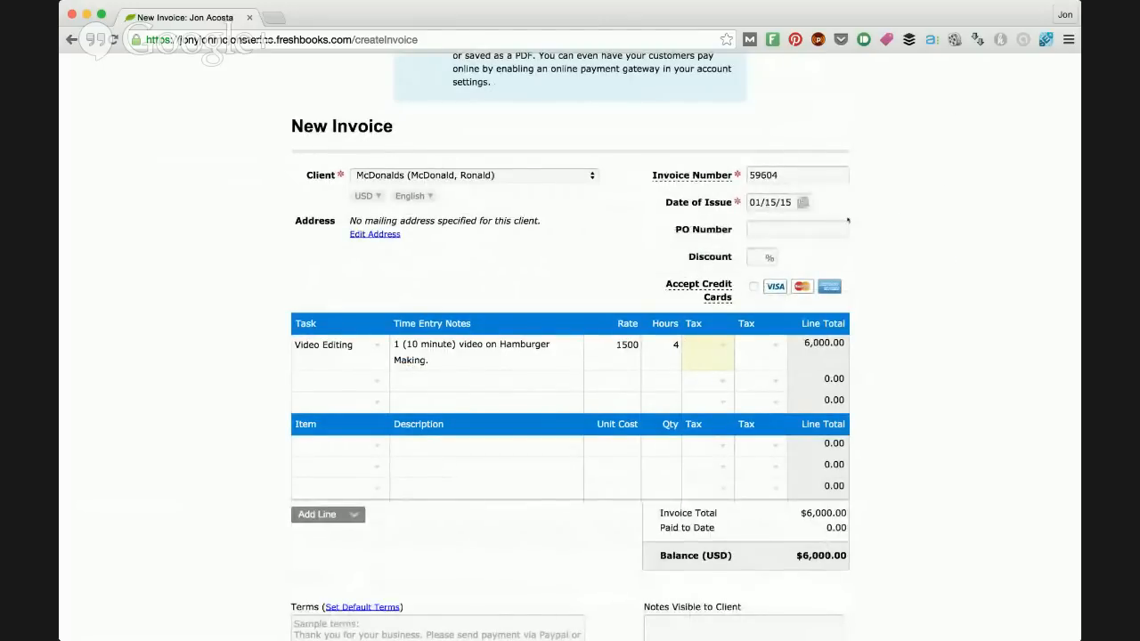
pyautogui.click(758, 256)
pyautogui.write('5')
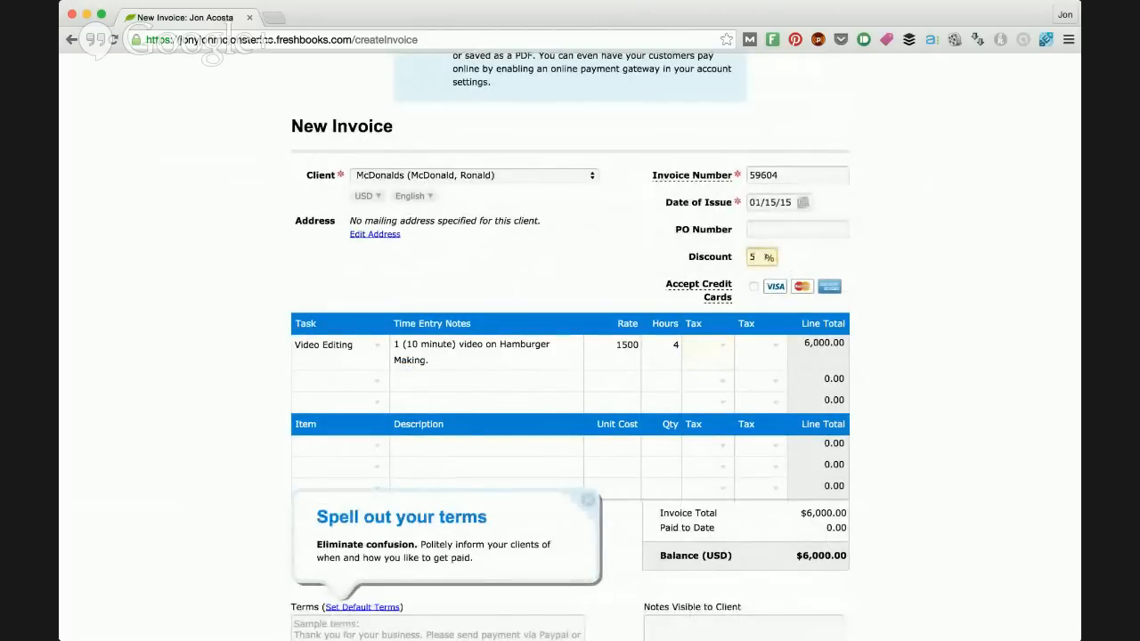
pyautogui.scroll(-2, 677, 374)
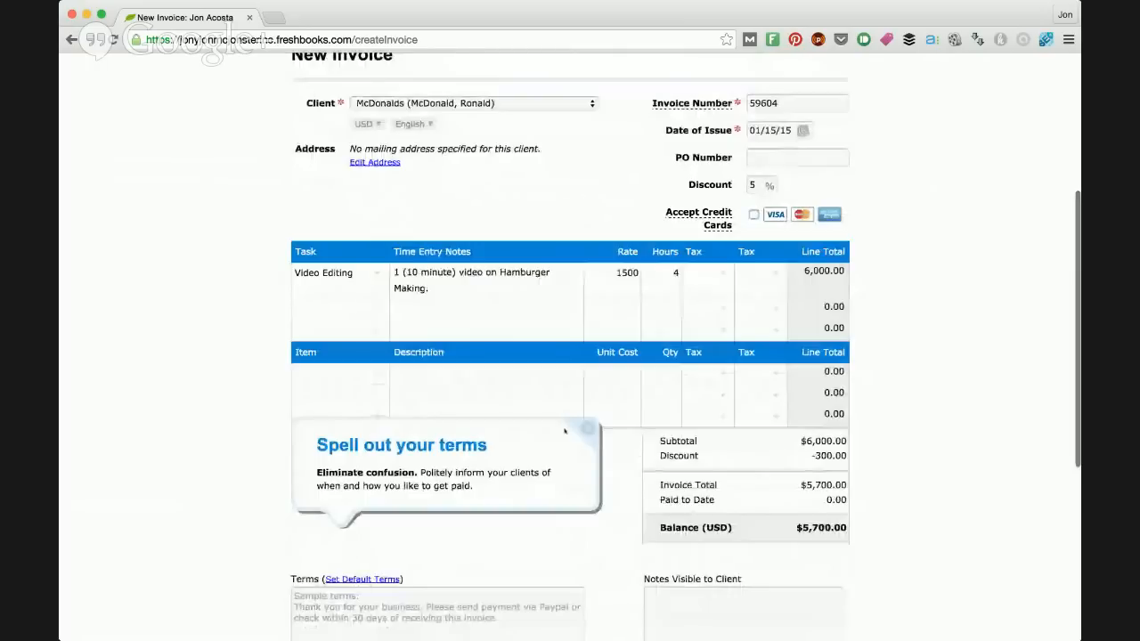
pyautogui.scroll(-1, 564, 431)
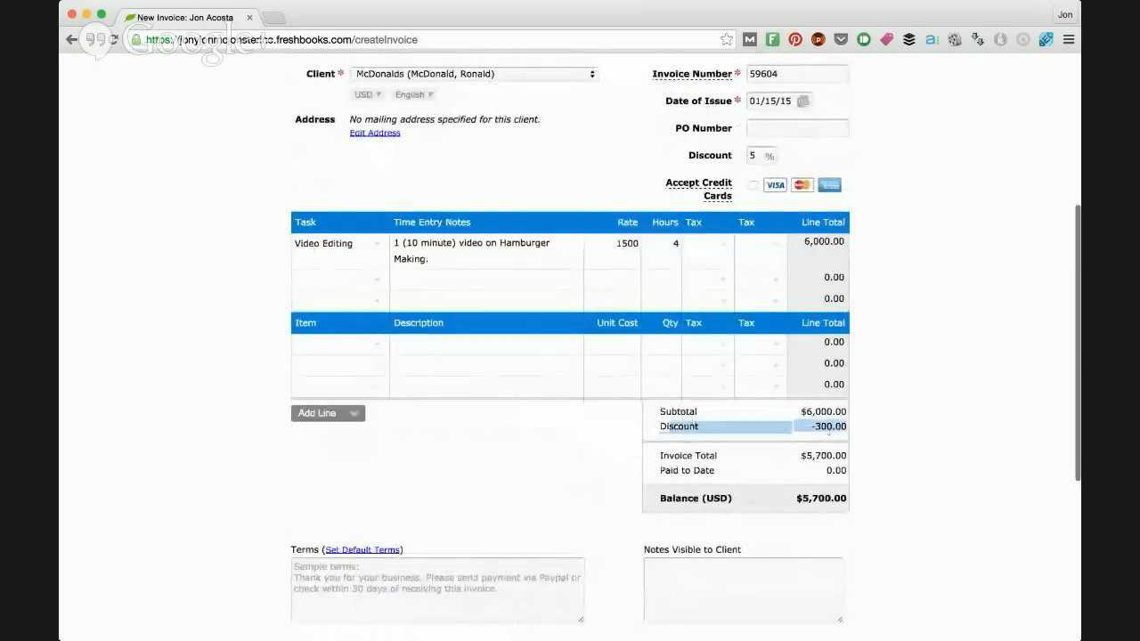
pyautogui.scroll(-3, 352, 203)
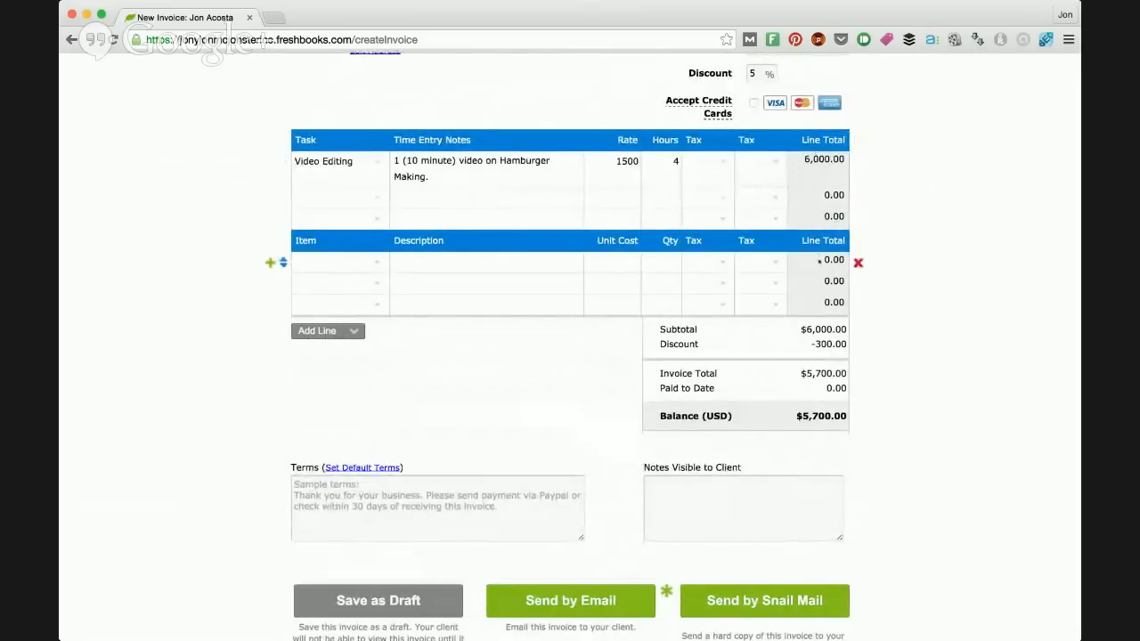
pyautogui.scroll(5, 817, 196)
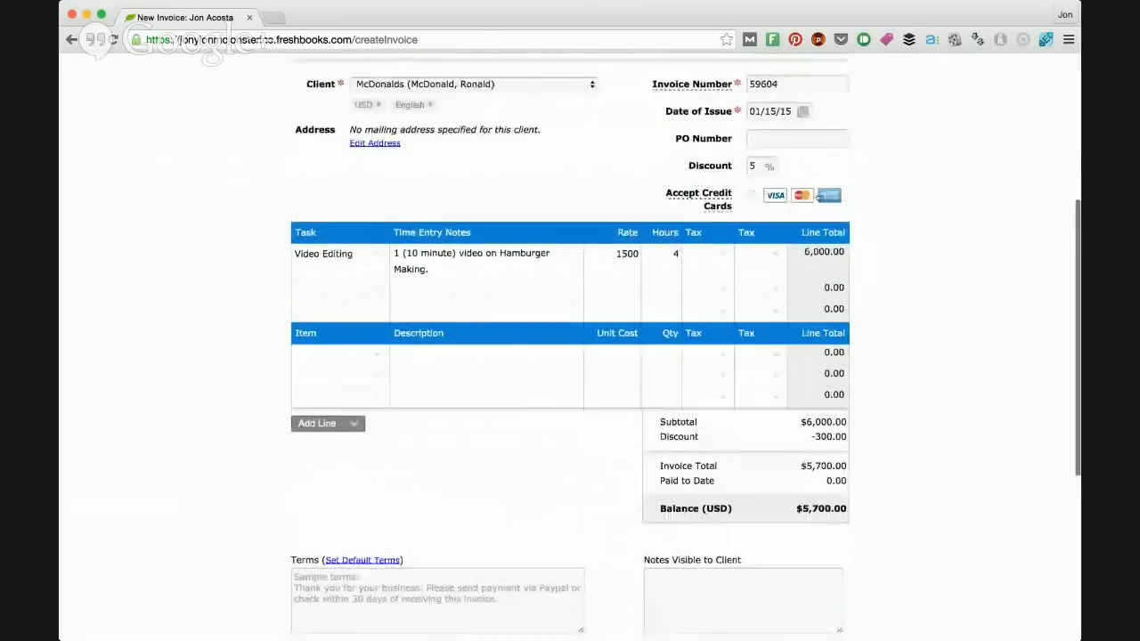
pyautogui.scroll(2, 816, 194)
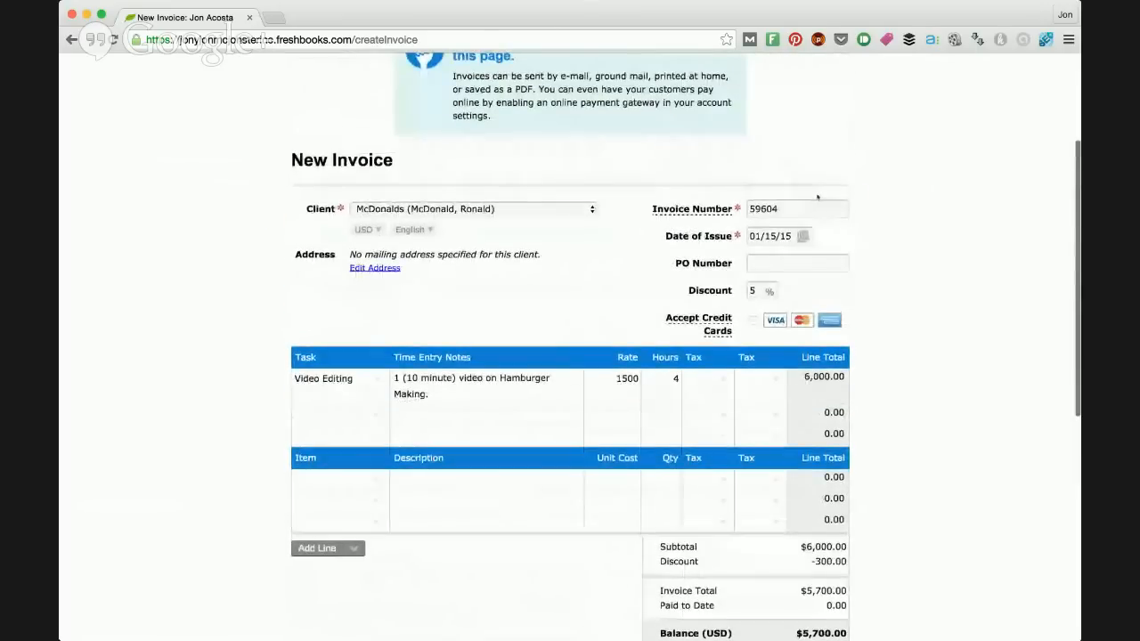
# Step: Try a second Video Editing line with the same hamburger video notes and delete that line again
pyautogui.scroll(-1, 817, 198)
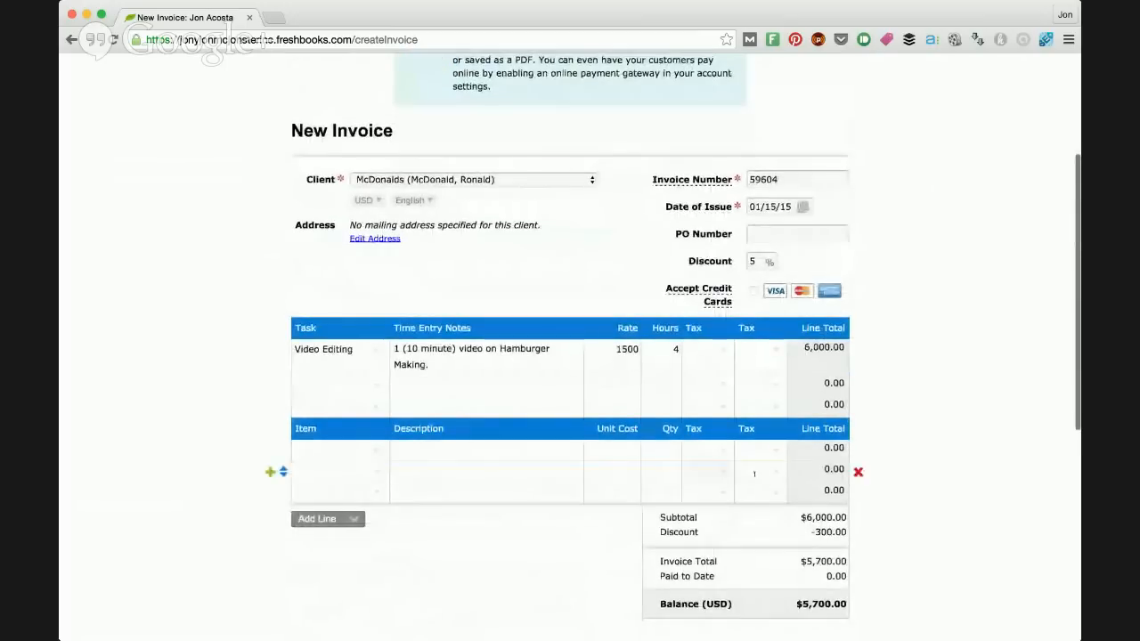
pyautogui.scroll(-3, 710, 385)
pyautogui.click(374, 278)
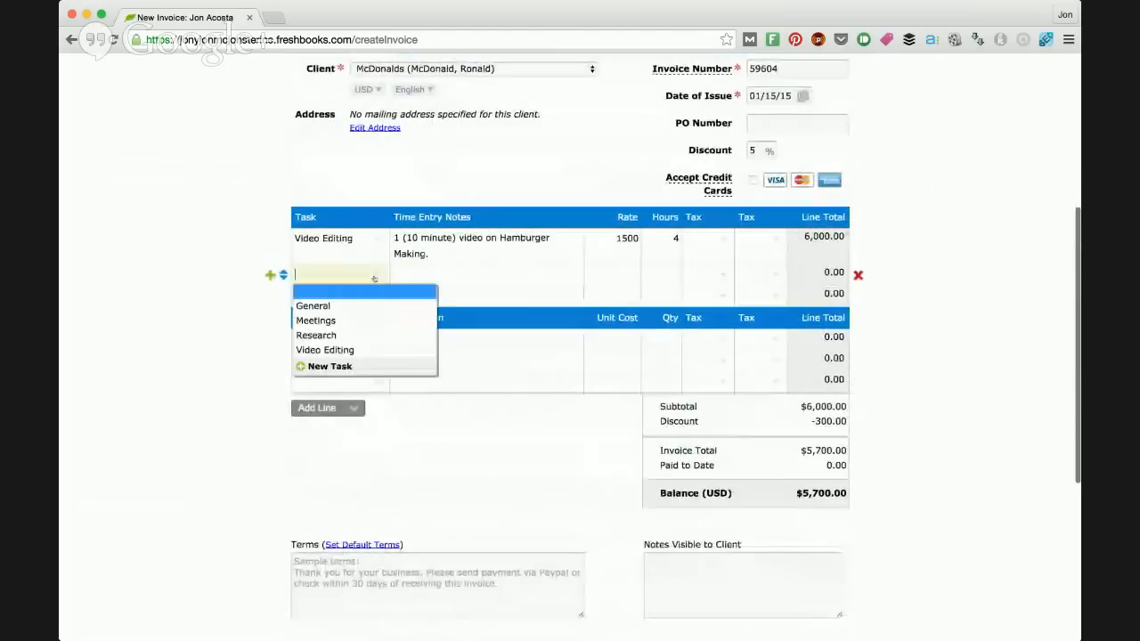
pyautogui.click(387, 350)
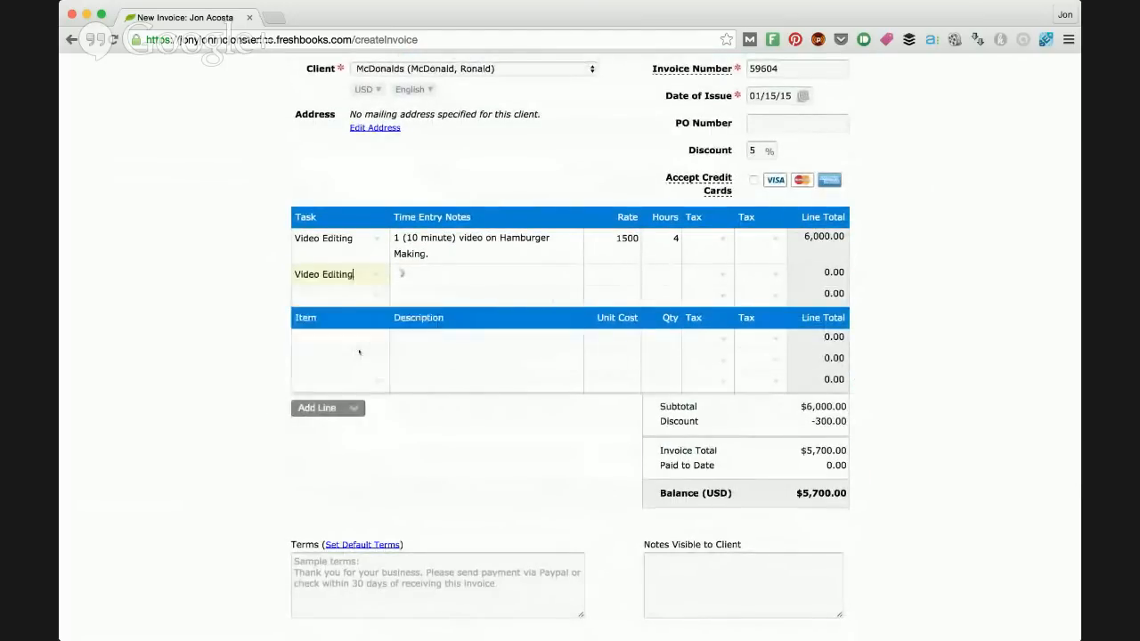
pyautogui.click(395, 273)
pyautogui.write('1 (10 minute) video on Hamburger Making.')
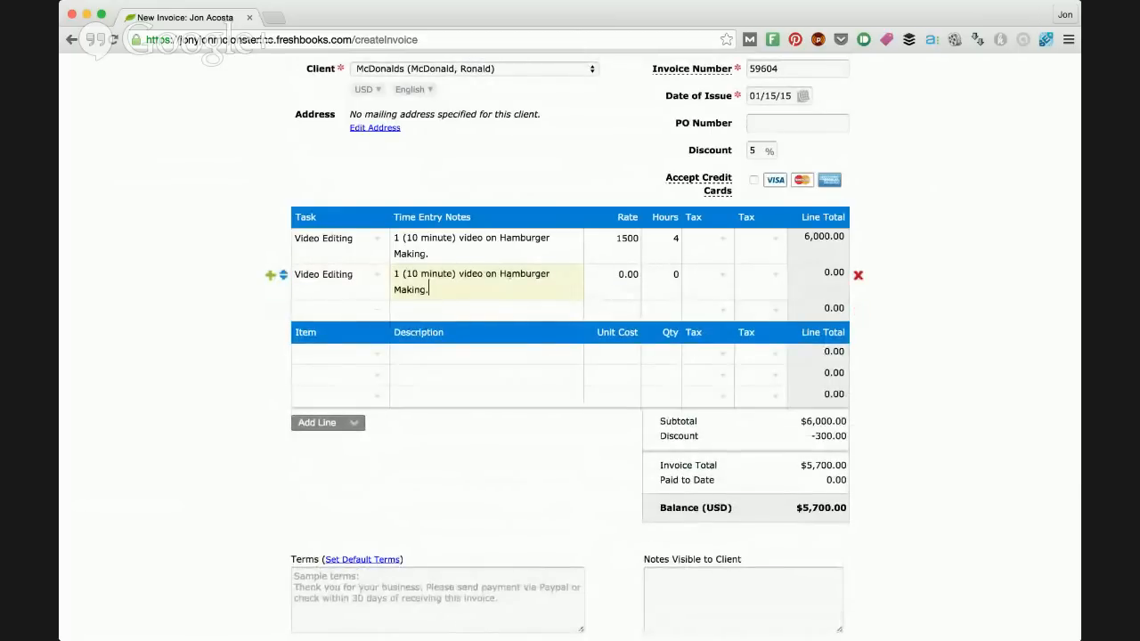
pyautogui.click(373, 273)
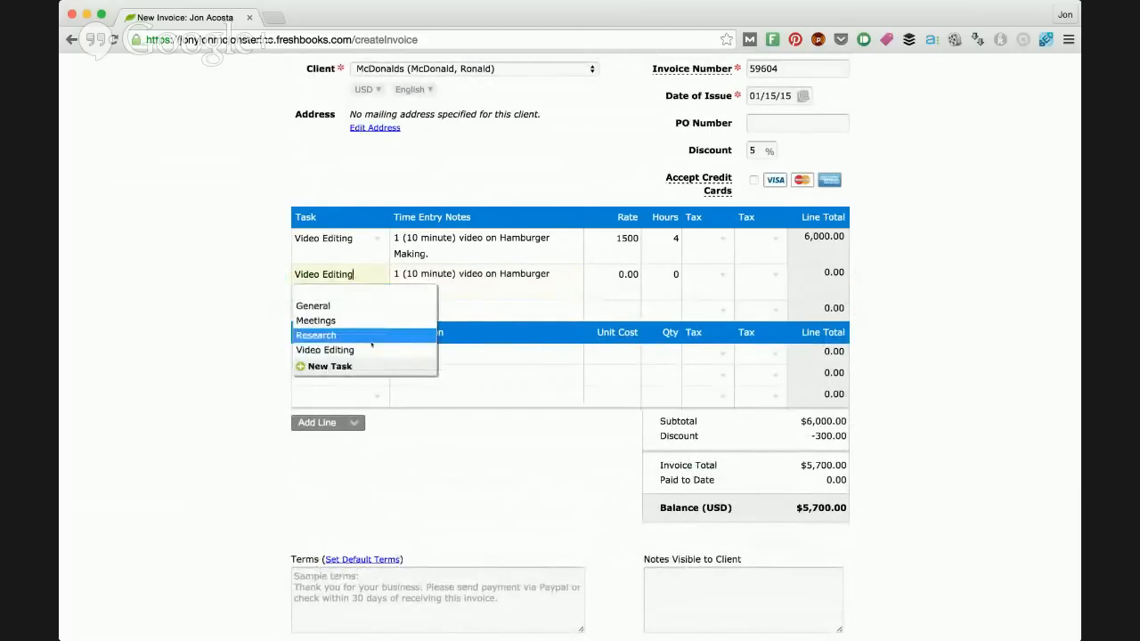
pyautogui.click(414, 283)
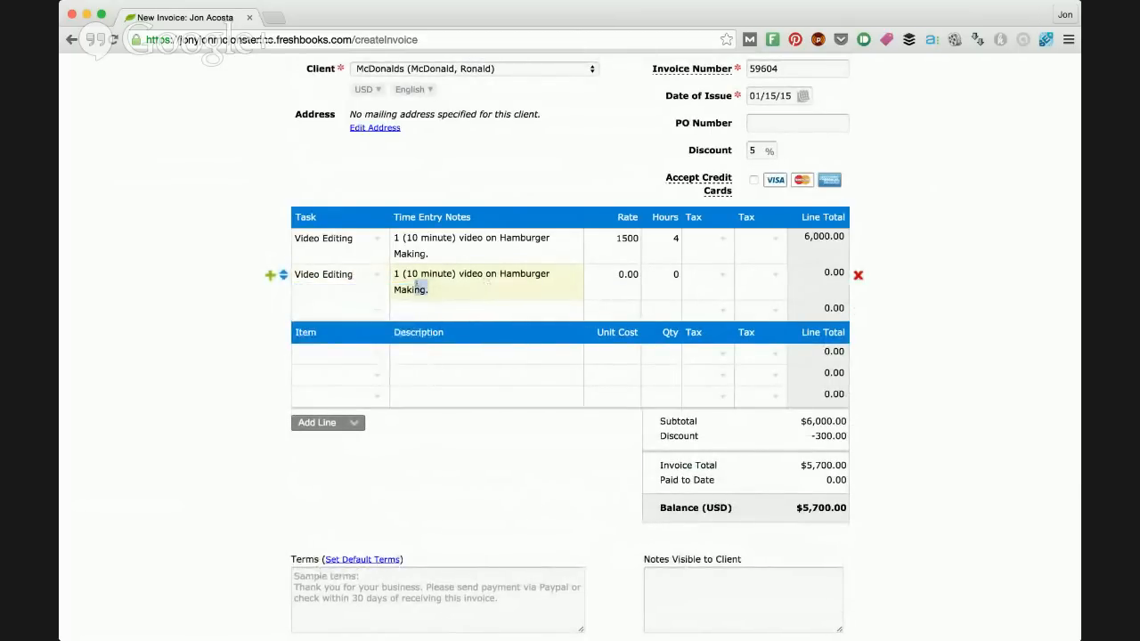
pyautogui.click(859, 276)
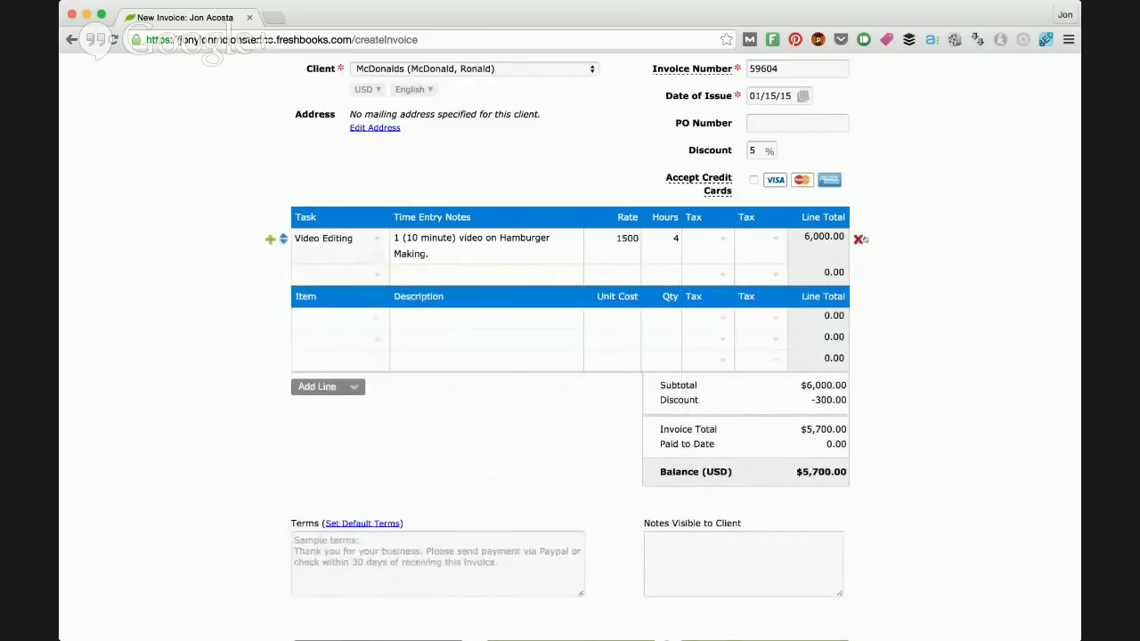
# Step: Add a blank time entry line to the end of the invoice's task section
pyautogui.scroll(-3, 862, 239)
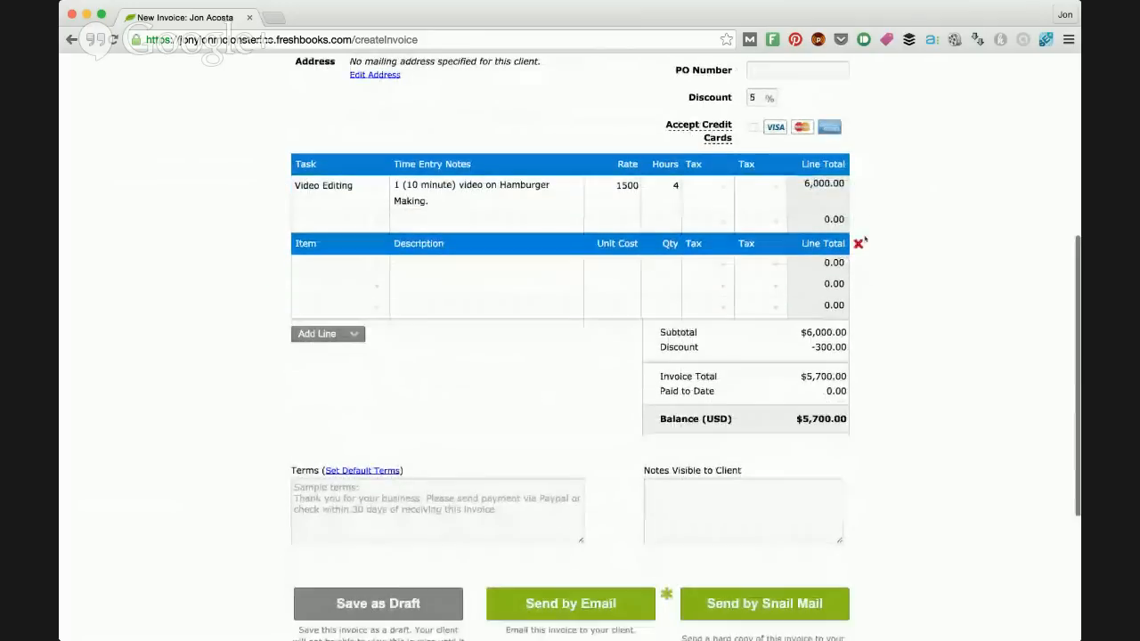
pyautogui.click(353, 335)
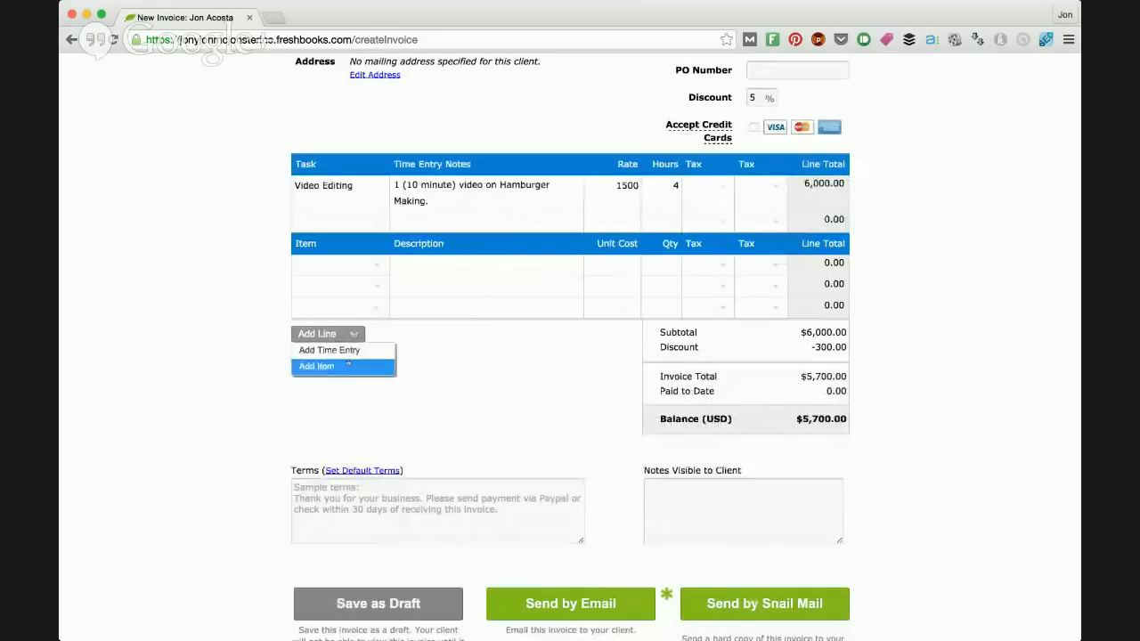
pyautogui.click(354, 352)
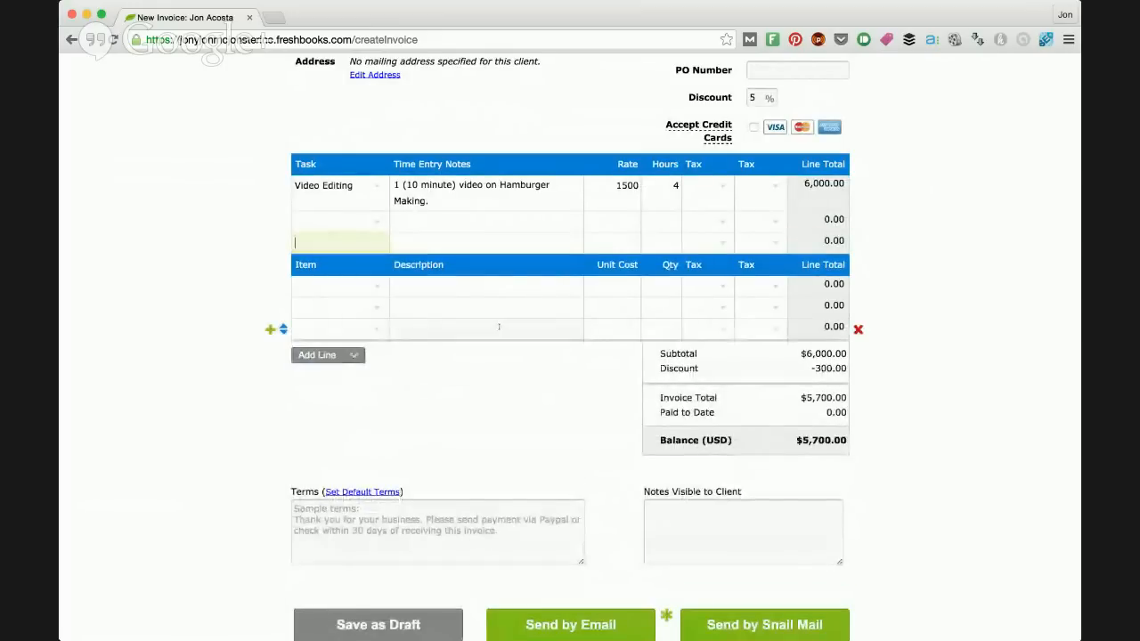
pyautogui.click(411, 234)
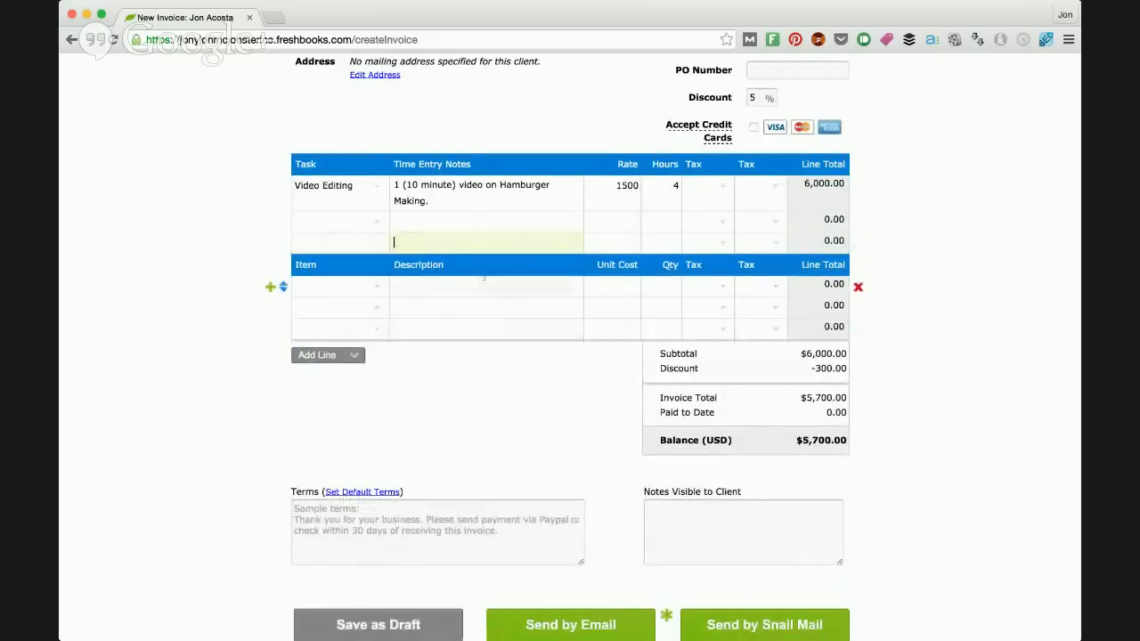
pyautogui.scroll(1, 411, 234)
pyautogui.scroll(5, 485, 282)
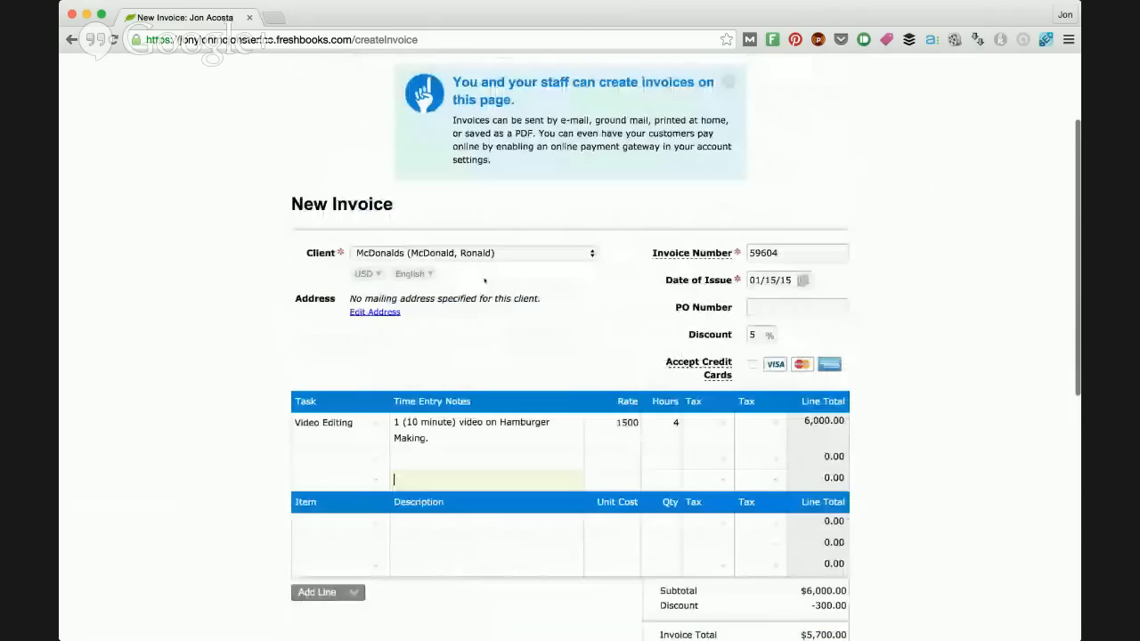
# Step: Enter the invoice terms "Must Pay Upon Receiving."
pyautogui.scroll(3, 484, 281)
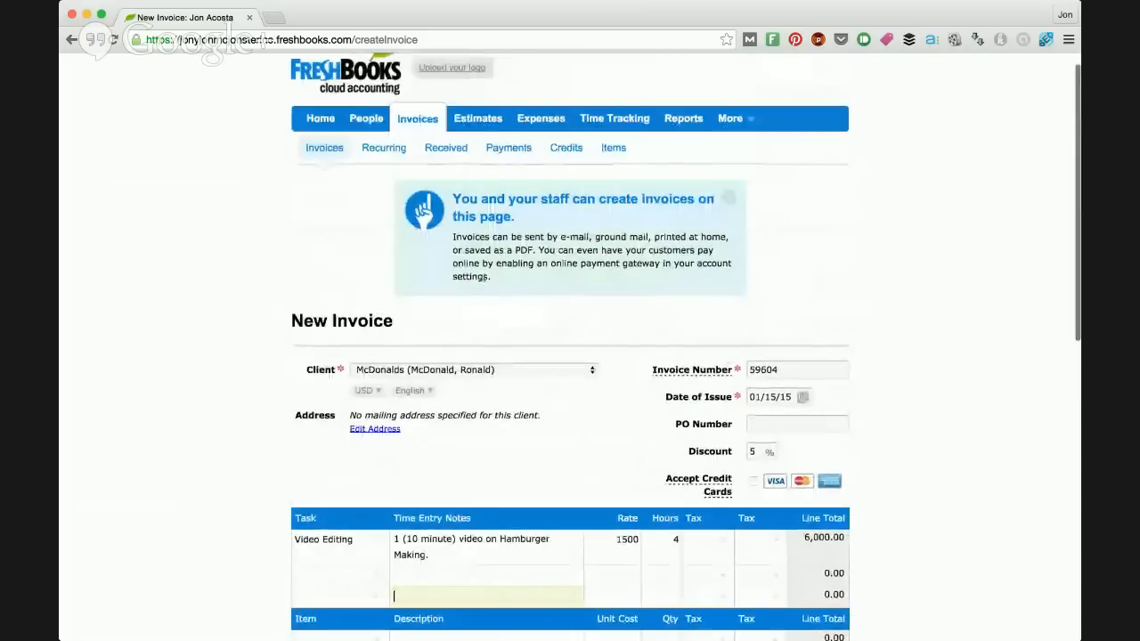
pyautogui.scroll(1, 604, 137)
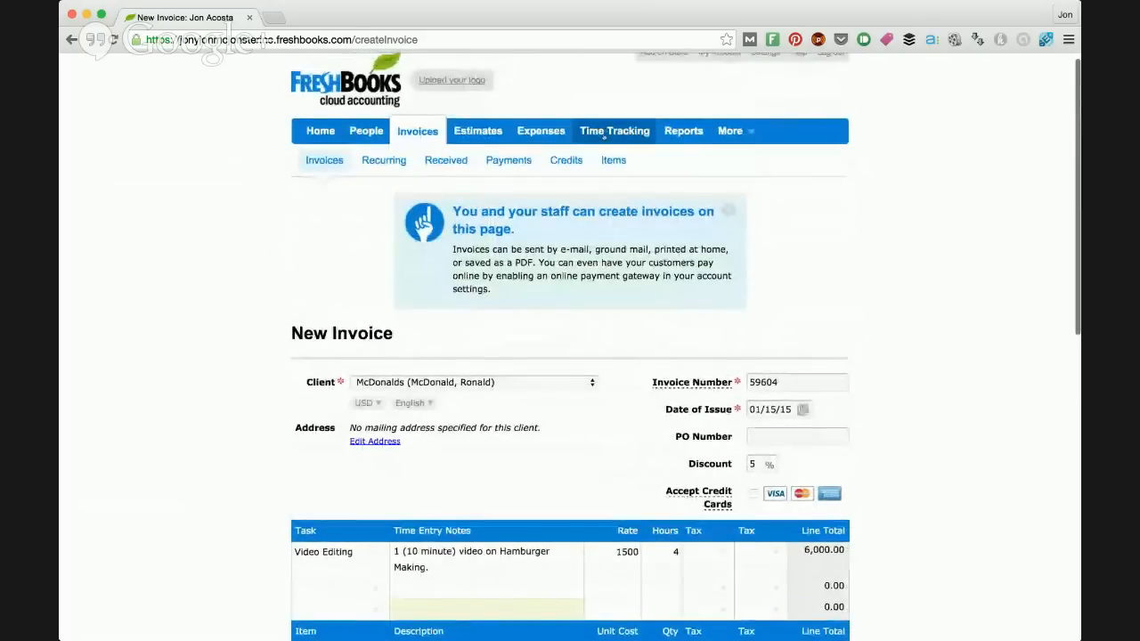
pyautogui.scroll(-1, 619, 106)
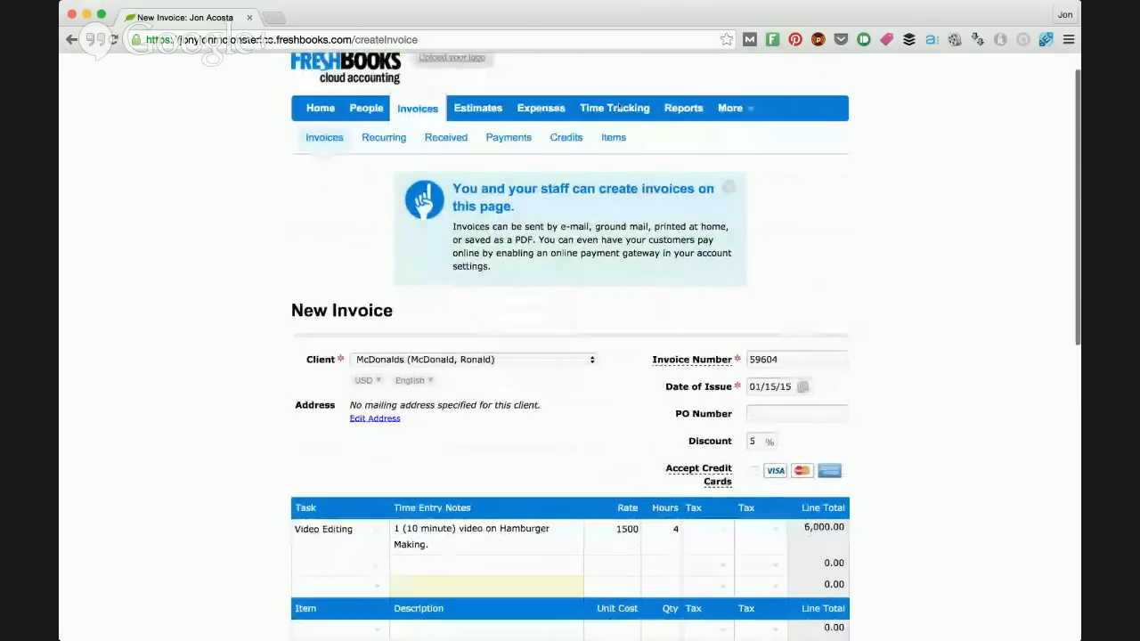
pyautogui.scroll(-5, 619, 105)
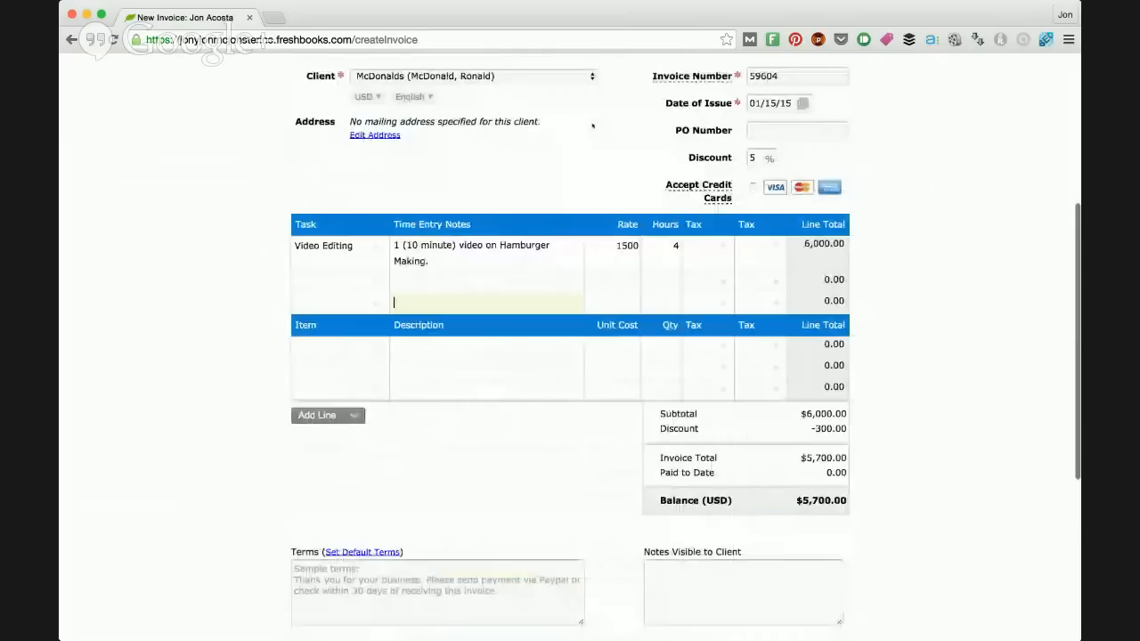
pyautogui.scroll(-2, 593, 126)
pyautogui.click(491, 480)
pyautogui.write('Must Pay Upon Recie')
pyautogui.write('ving')
pyautogui.press('BackSpace')
pyautogui.press('BackSpace')
pyautogui.press('BackSpace')
pyautogui.press('BackSpace')
pyautogui.press('BackSpace')
pyautogui.press('BackSpace')
pyautogui.write('eving')
pyautogui.press('BackSpace')
pyautogui.press('BackSpace')
pyautogui.press('BackSpace')
pyautogui.press('BackSpace')
pyautogui.write('iving')
pyautogui.click(705, 476)
pyautogui.click(556, 422)
pyautogui.click(612, 466)
pyautogui.moveTo(536, 471); pyautogui.dragTo(300, 467)
# Step: Add the client-visible note "Great to work together!" to the invoice
pyautogui.click(743, 466)
pyautogui.write('Great to work together!')
pyautogui.click(899, 495)
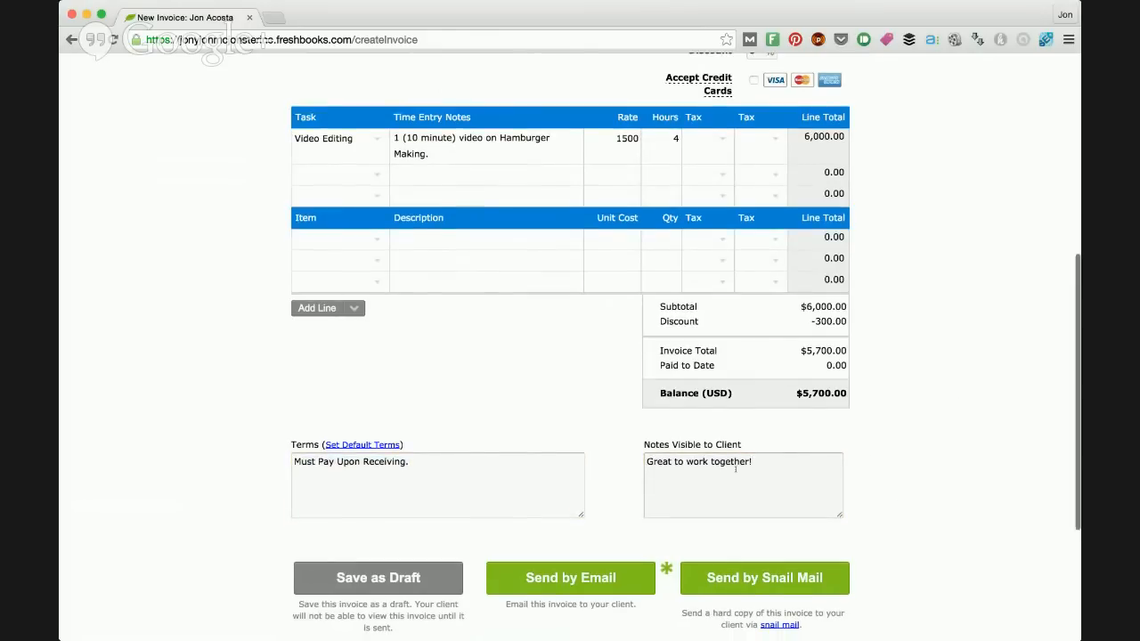
# Step: Save the McDonalds invoice as a draft and try its PDF download link
pyautogui.scroll(-1, 736, 467)
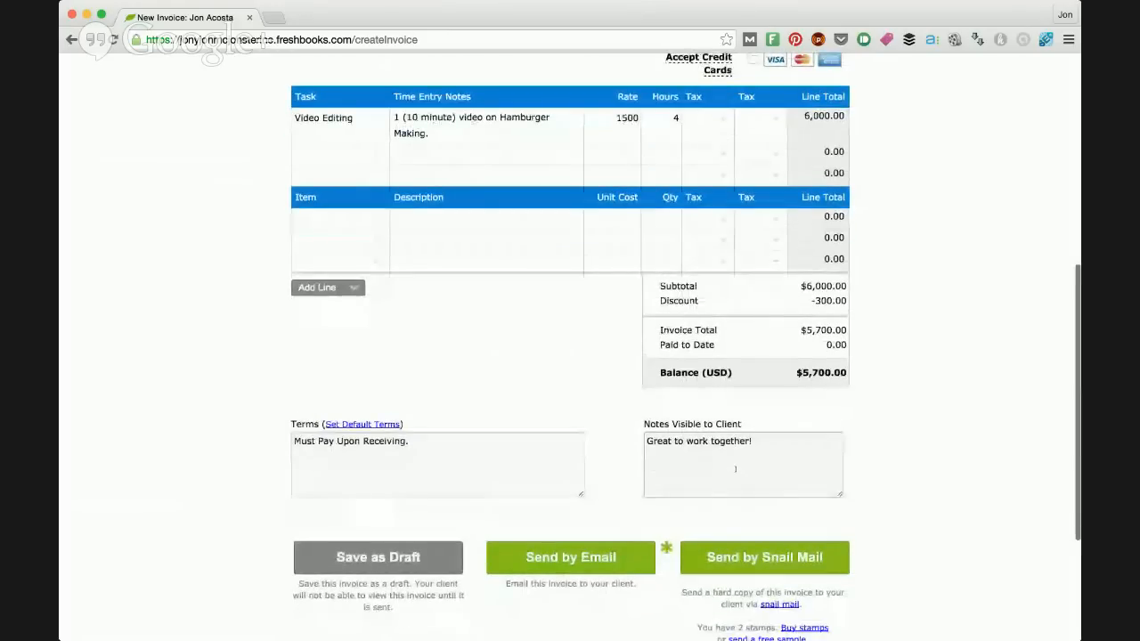
pyautogui.scroll(-5, 735, 469)
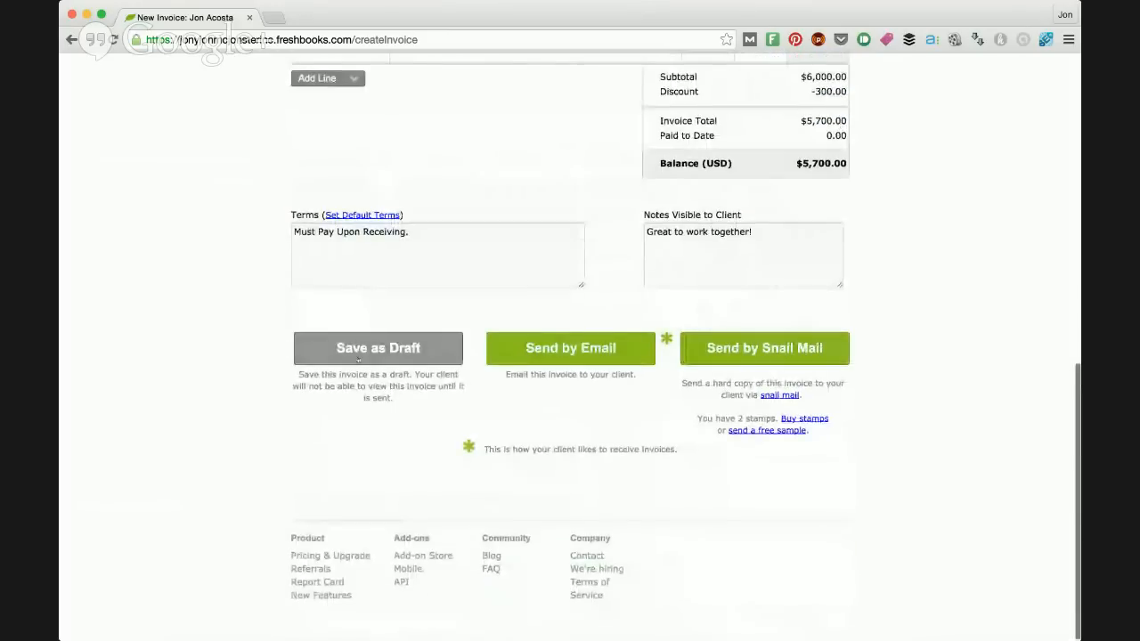
pyautogui.click(359, 358)
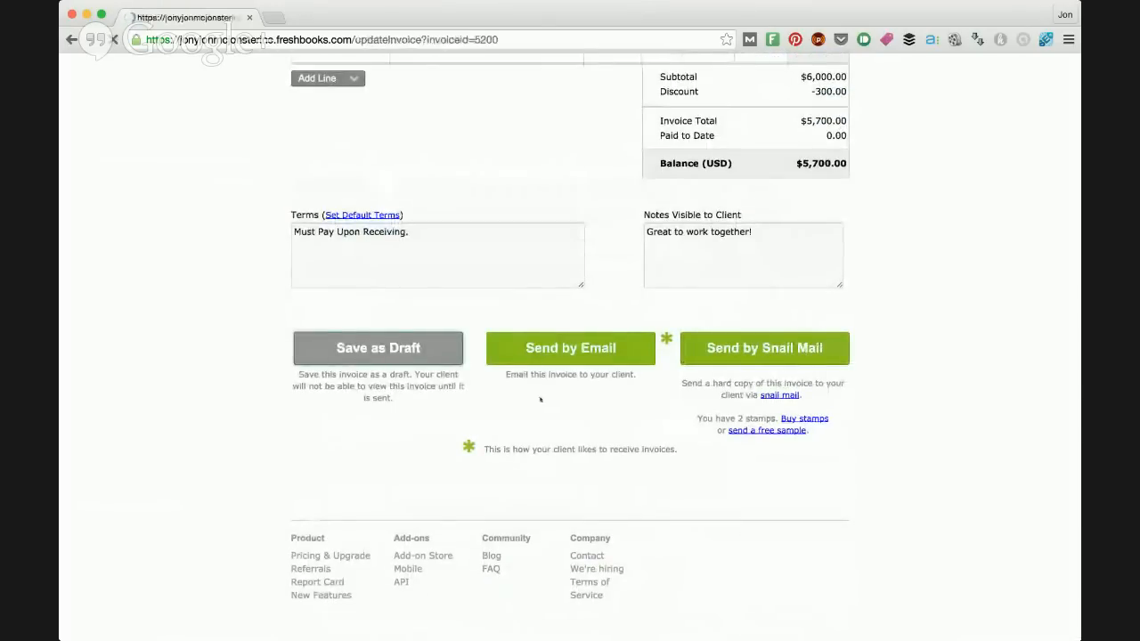
pyautogui.scroll(-1, 557, 434)
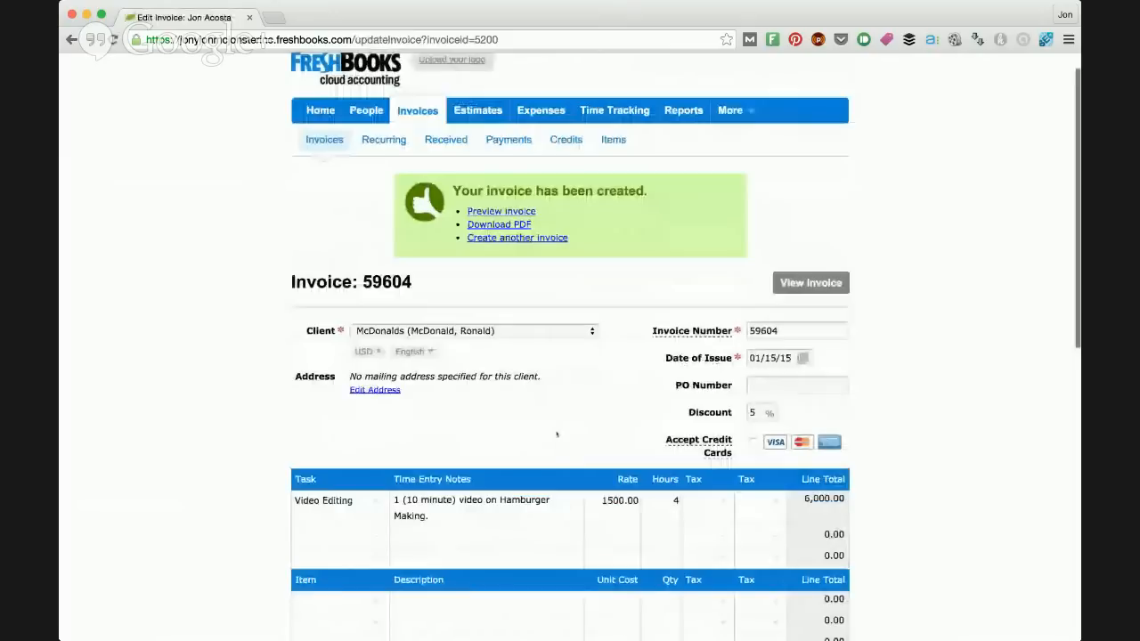
pyautogui.scroll(-3, 556, 434)
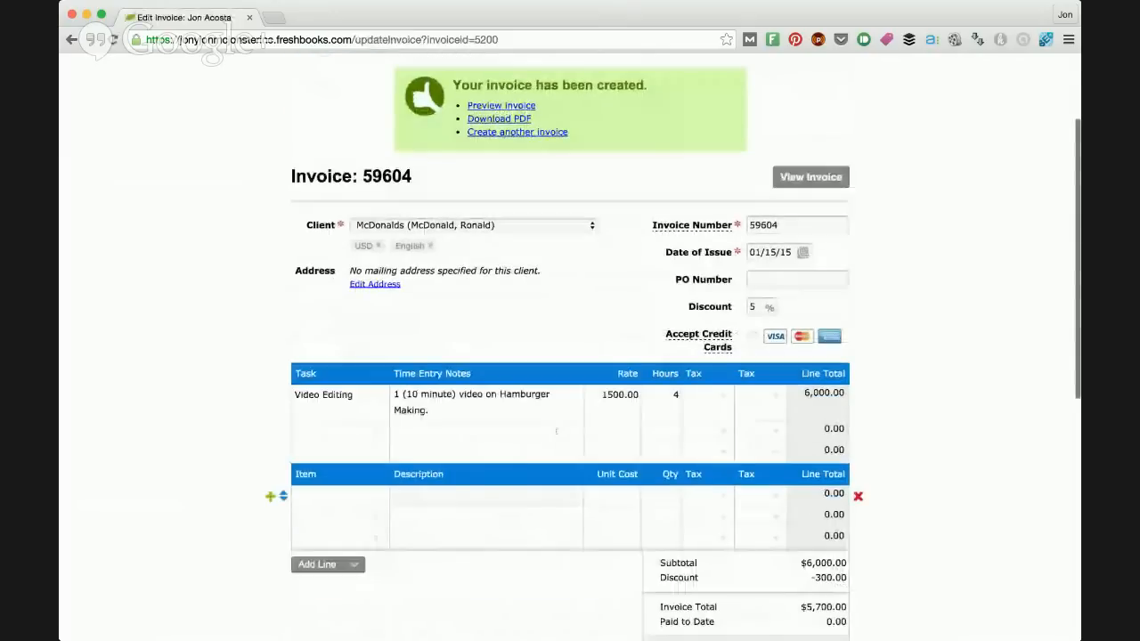
pyautogui.scroll(3, 570, 401)
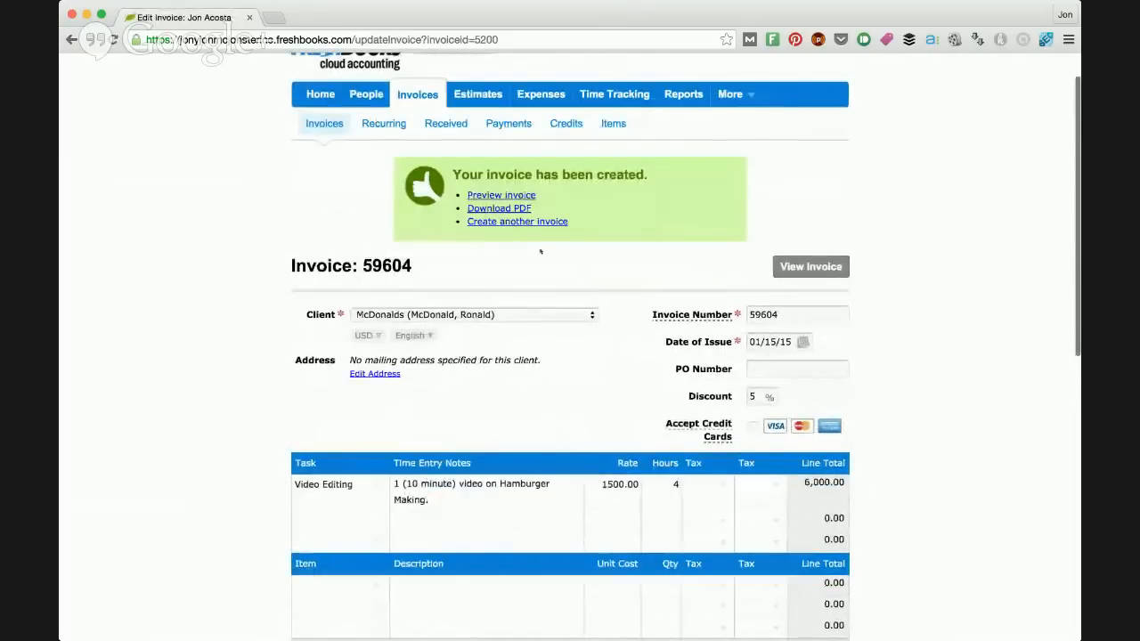
pyautogui.click(498, 208)
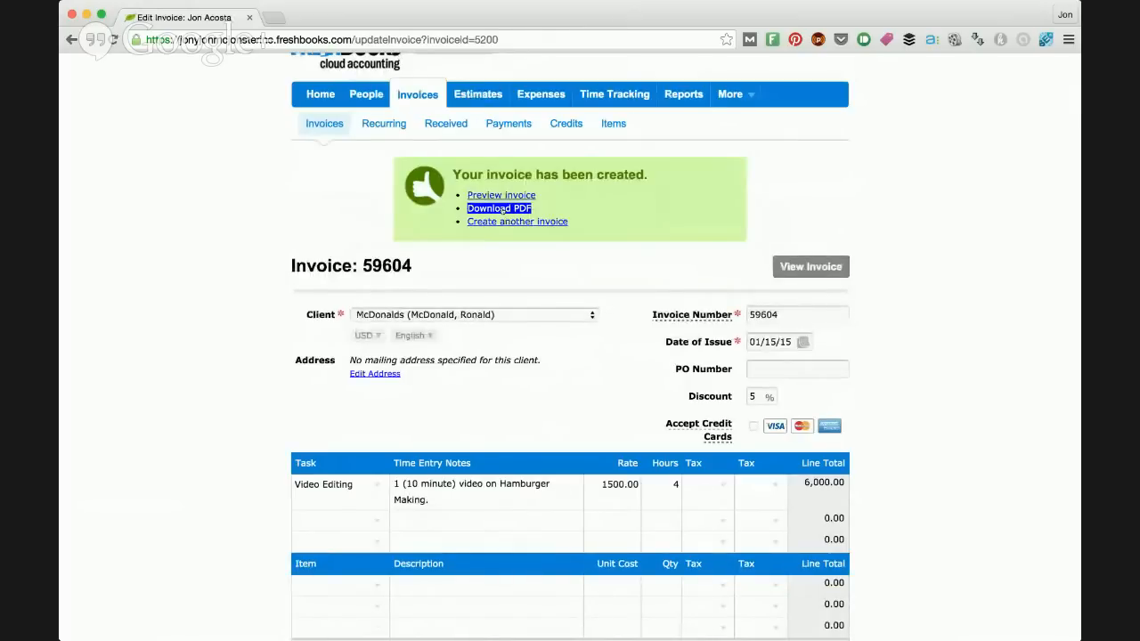
pyautogui.scroll(2, 490, 241)
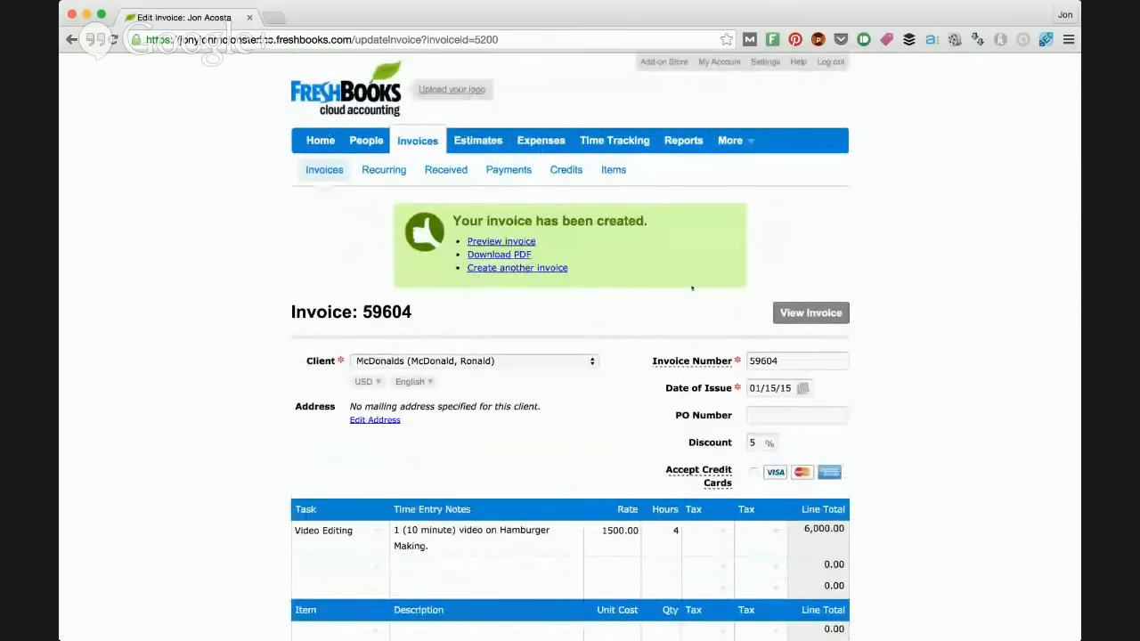
# Step: Open the saved invoice's view and examine its client details, task line, discount, amount due, terms and notes
pyautogui.click(810, 313)
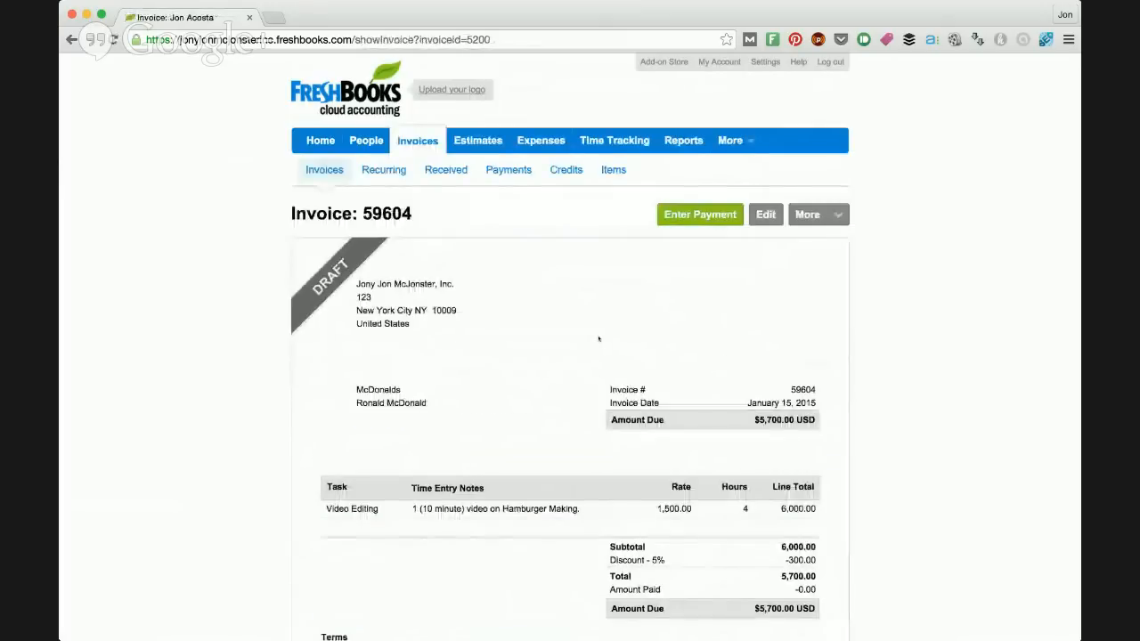
pyautogui.scroll(-1, 671, 459)
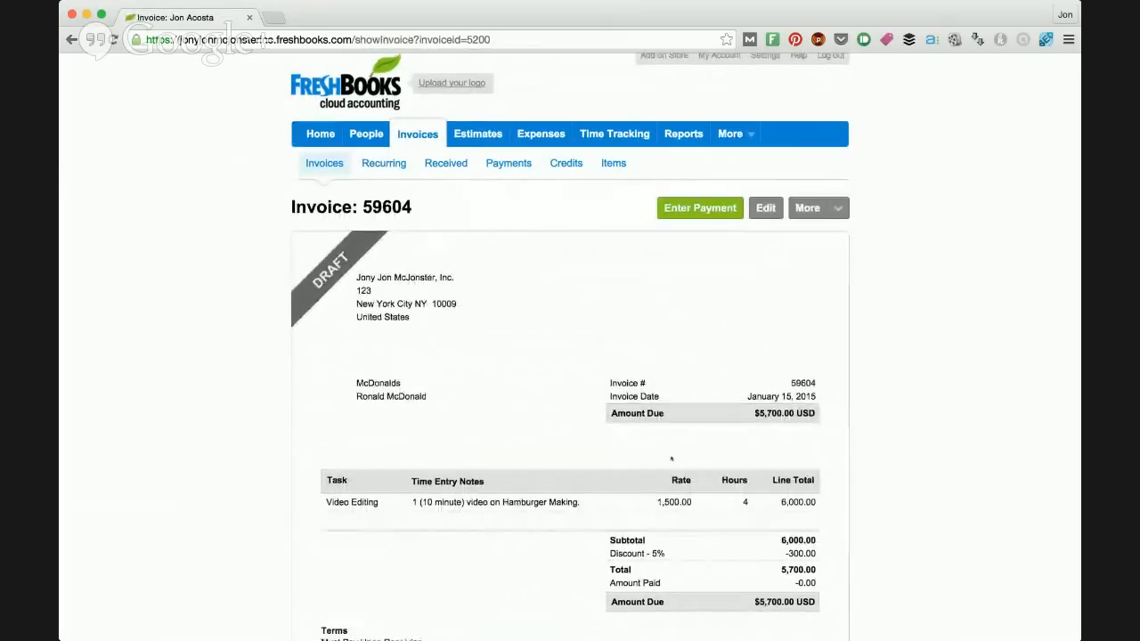
pyautogui.scroll(-3, 671, 458)
pyautogui.scroll(2, 671, 459)
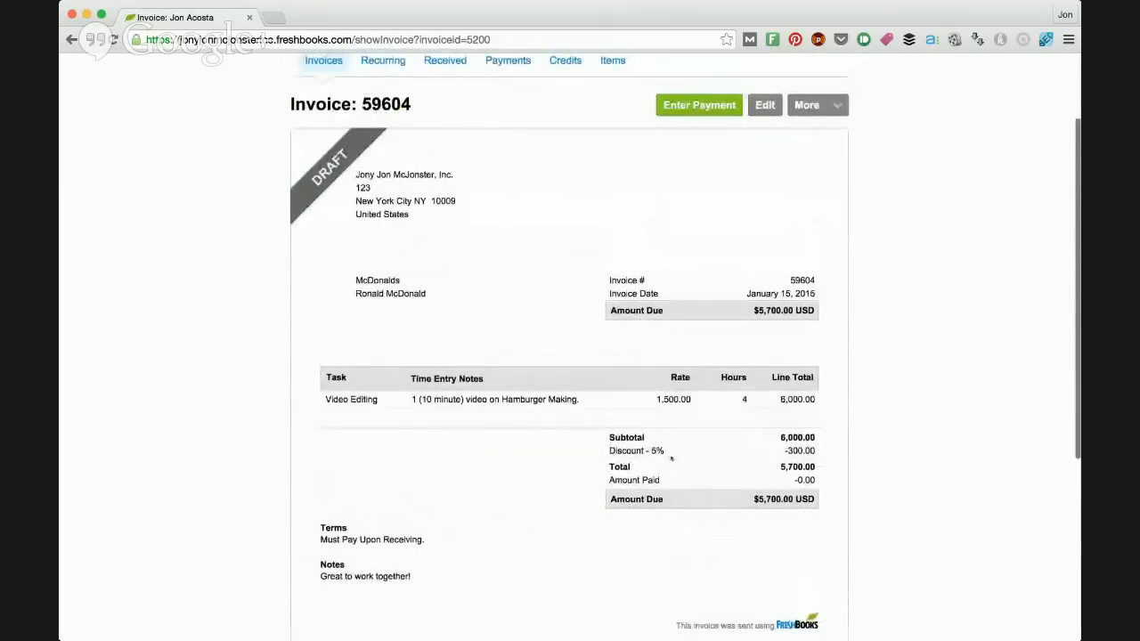
pyautogui.scroll(-1, 671, 459)
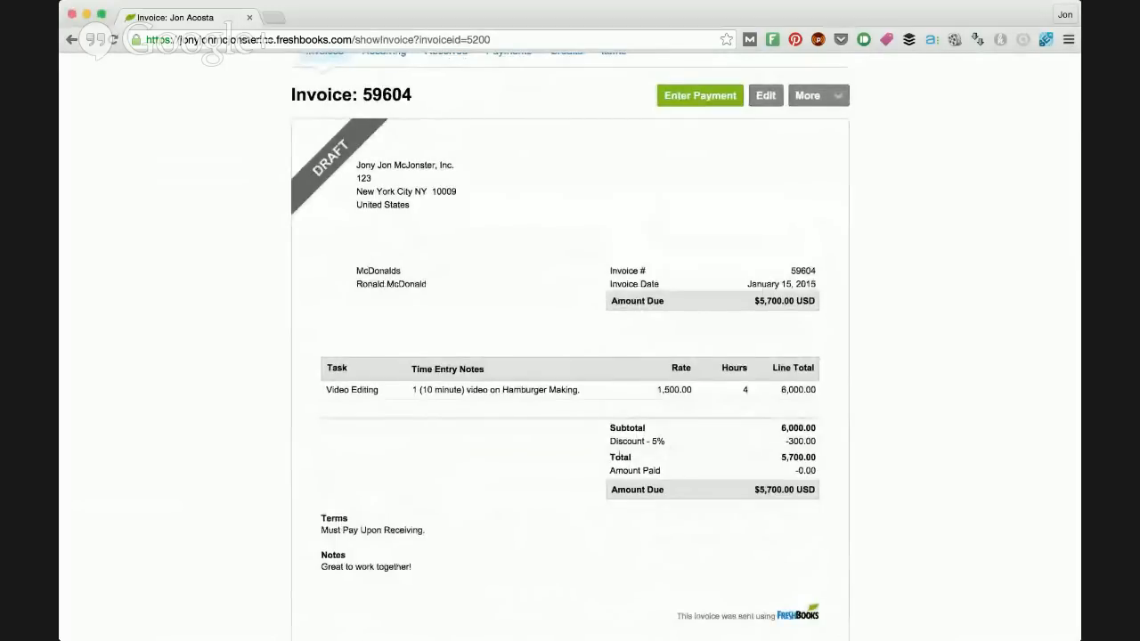
pyautogui.scroll(3, 620, 456)
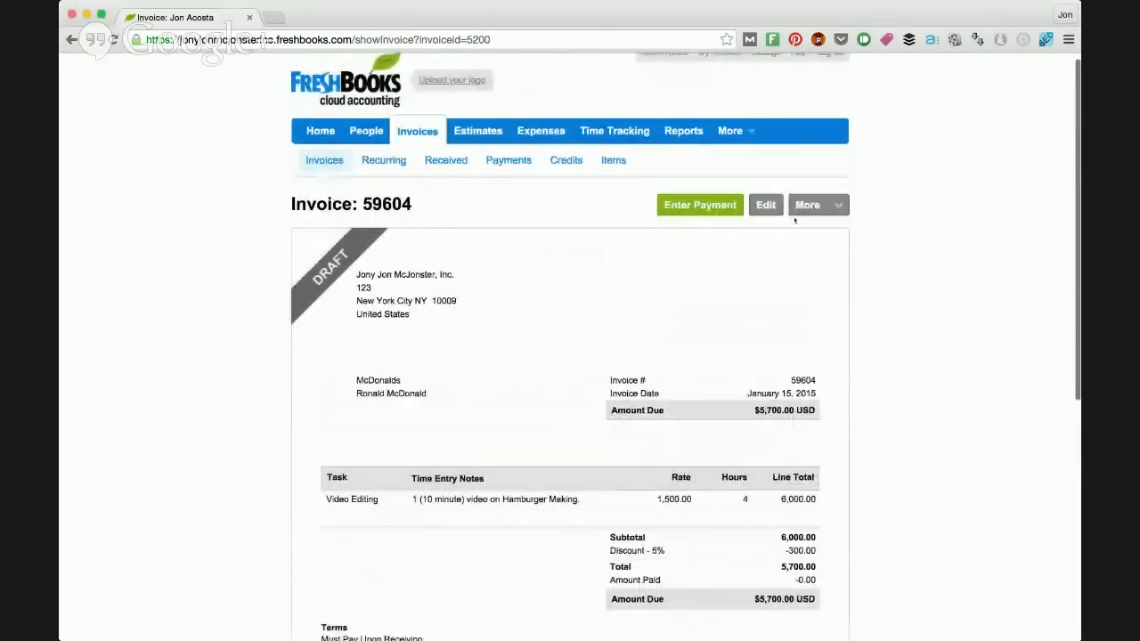
# Step: Look at the invoice's options for sending by email, snail mail, PDF export and printing
pyautogui.click(801, 208)
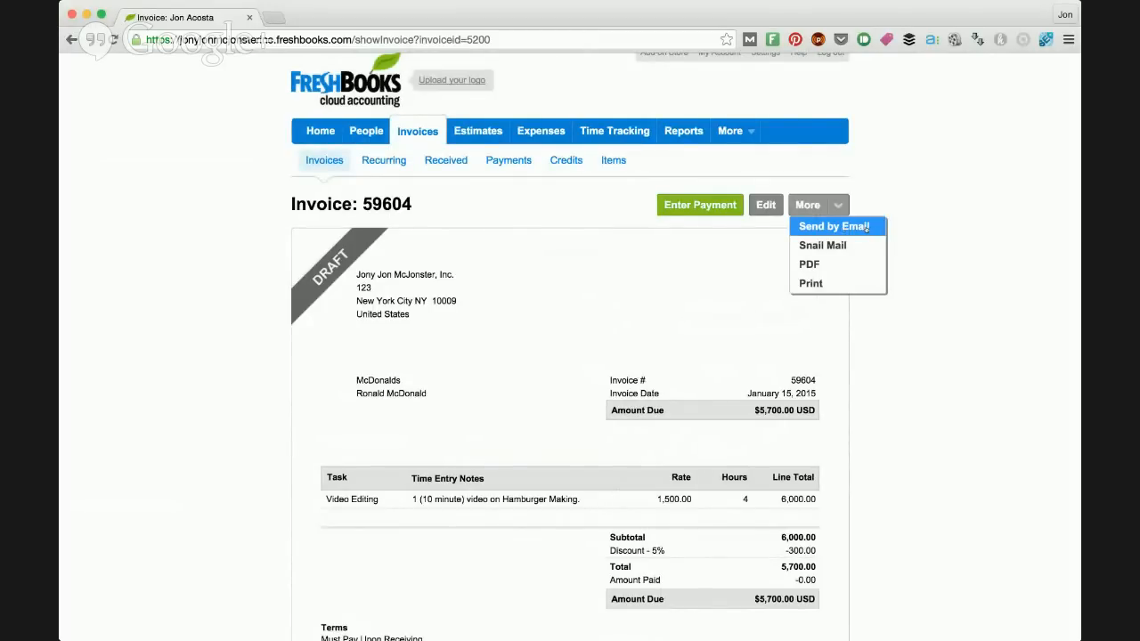
pyautogui.click(941, 247)
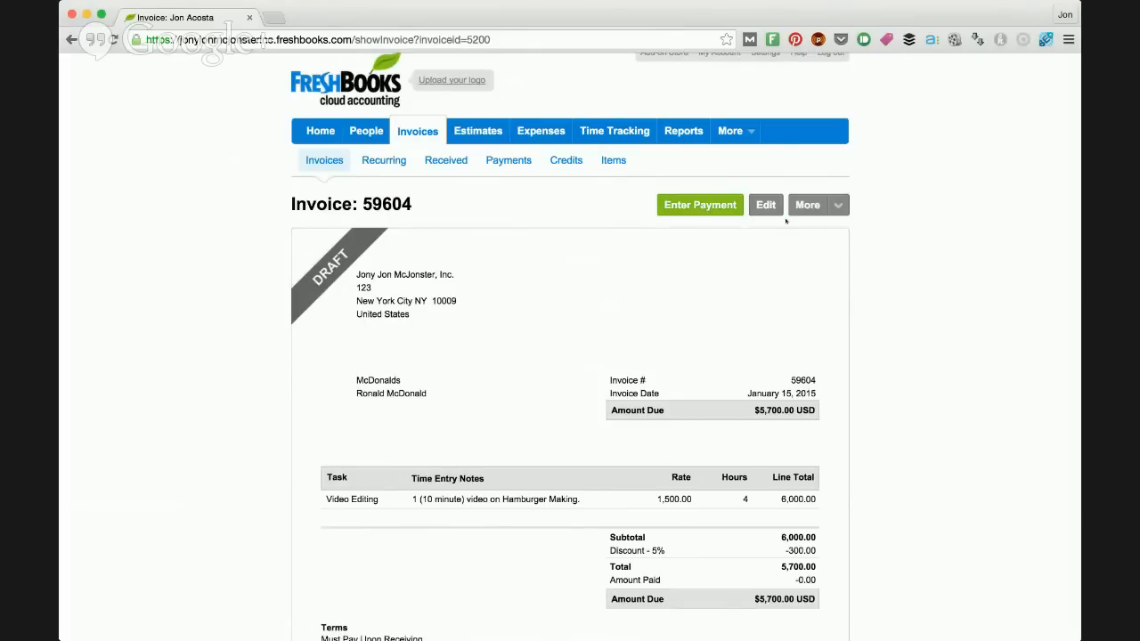
pyautogui.scroll(-3, 818, 246)
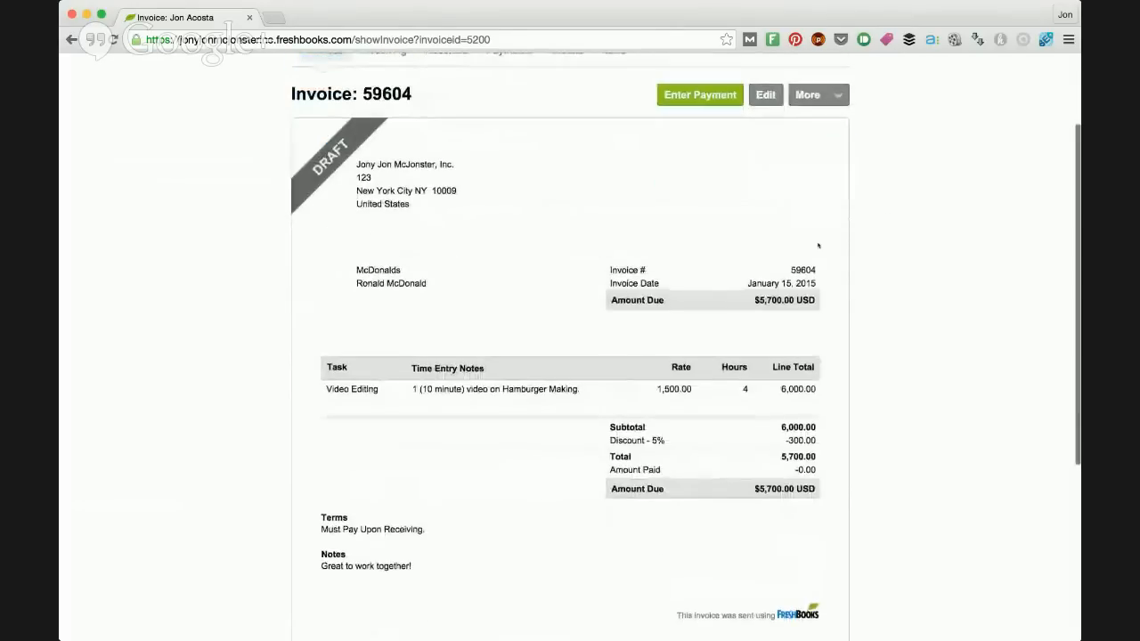
pyautogui.scroll(3, 818, 245)
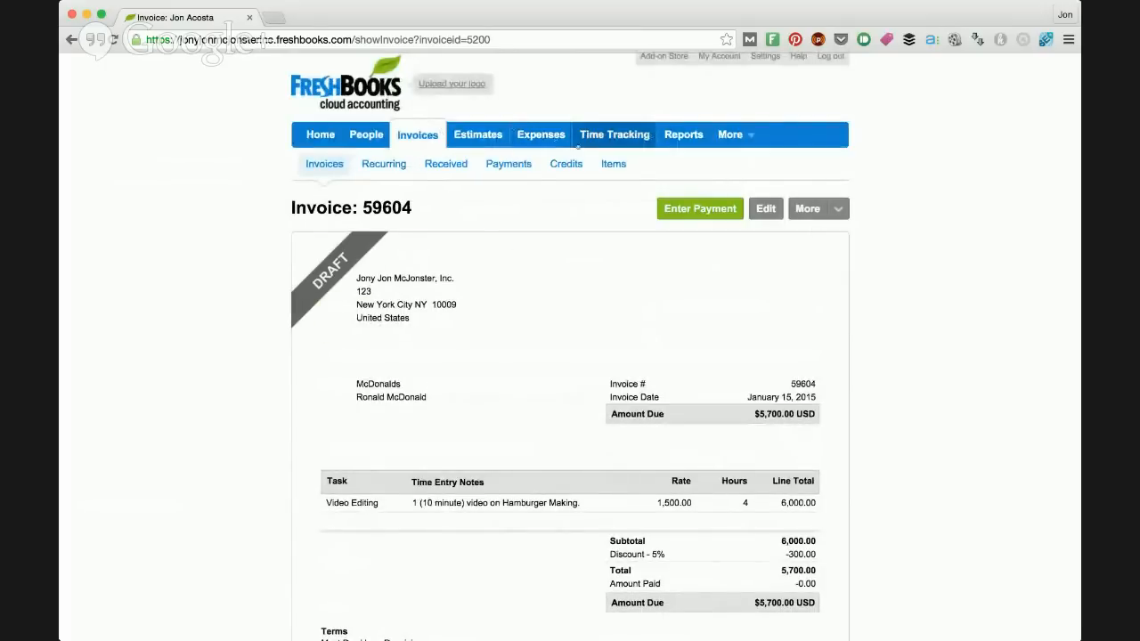
pyautogui.click(838, 209)
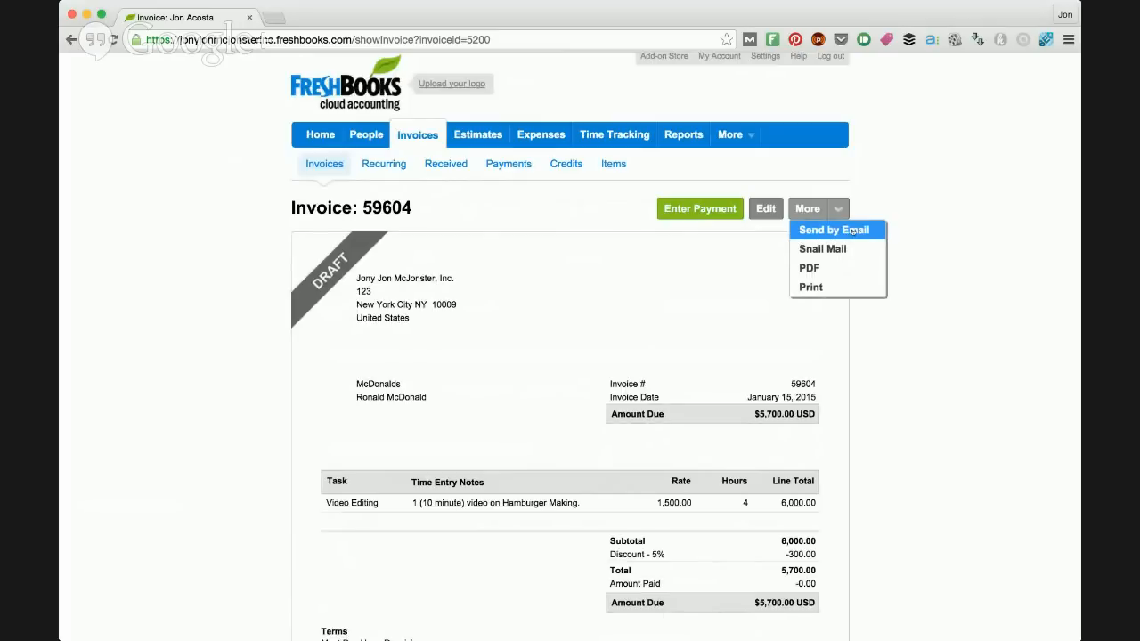
pyautogui.click(852, 230)
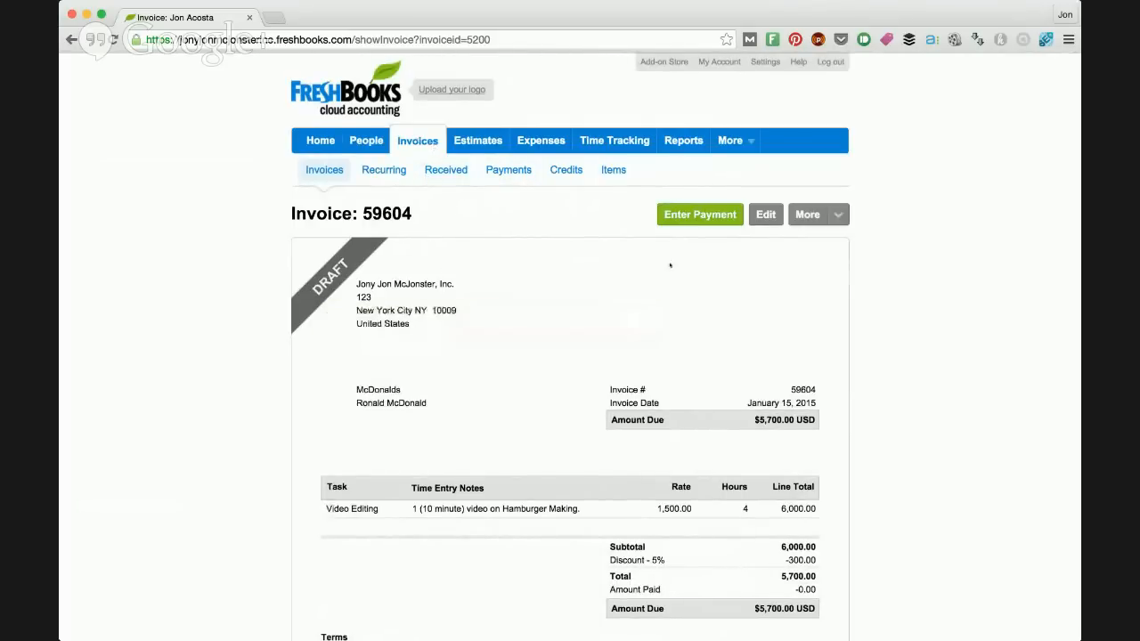
# Step: Start a new estimate and select McDonalds as its client
pyautogui.click(471, 143)
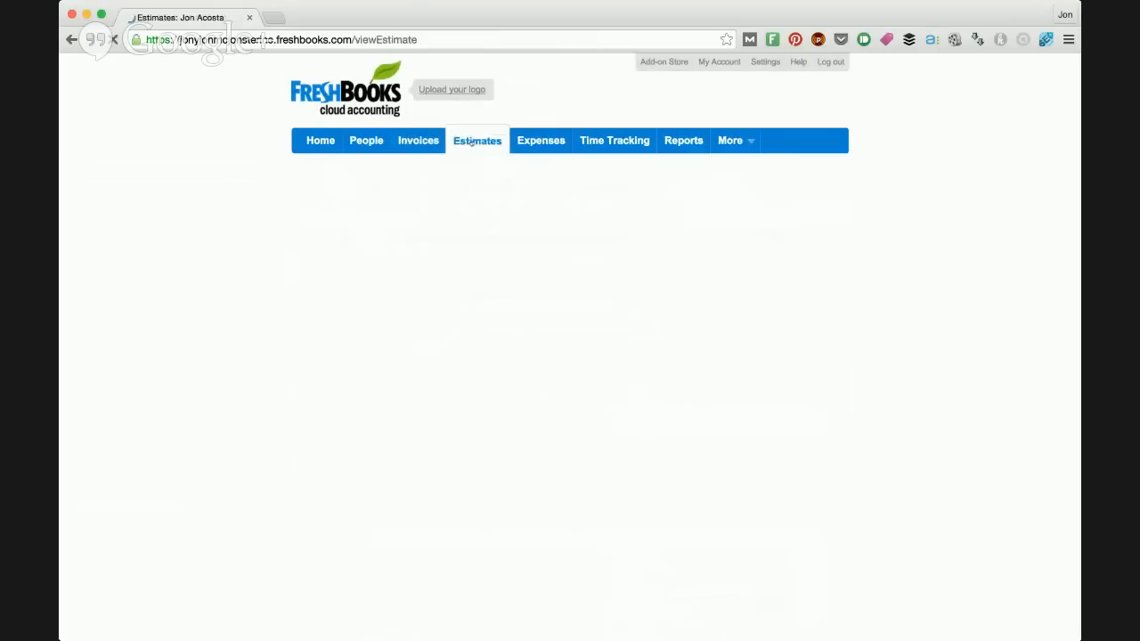
pyautogui.click(515, 470)
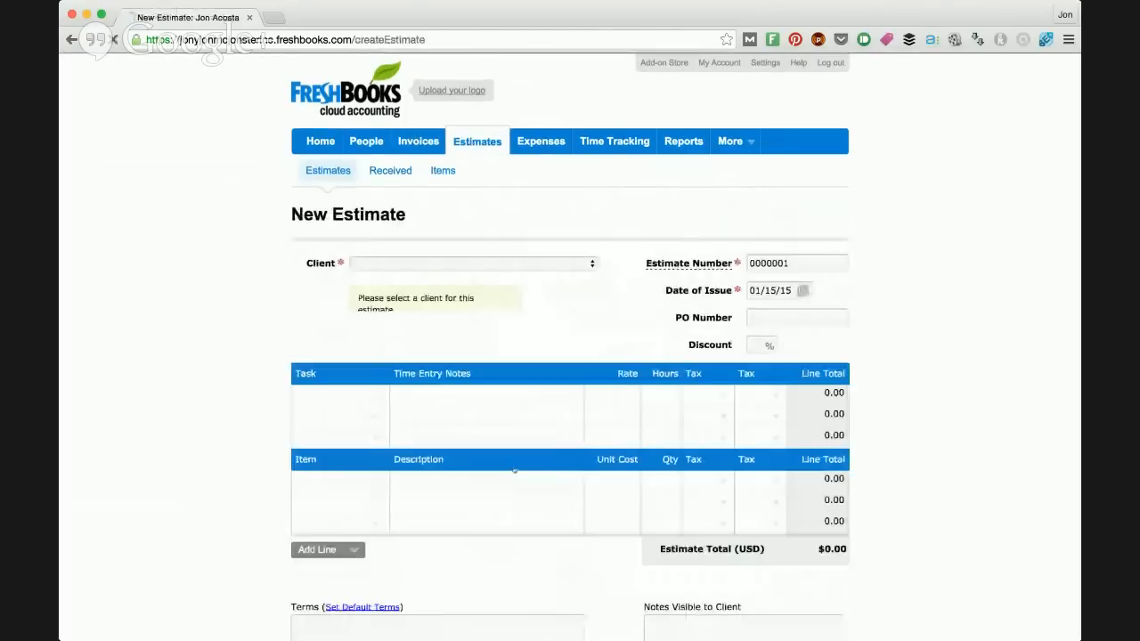
pyautogui.click(594, 265)
pyautogui.click(515, 276)
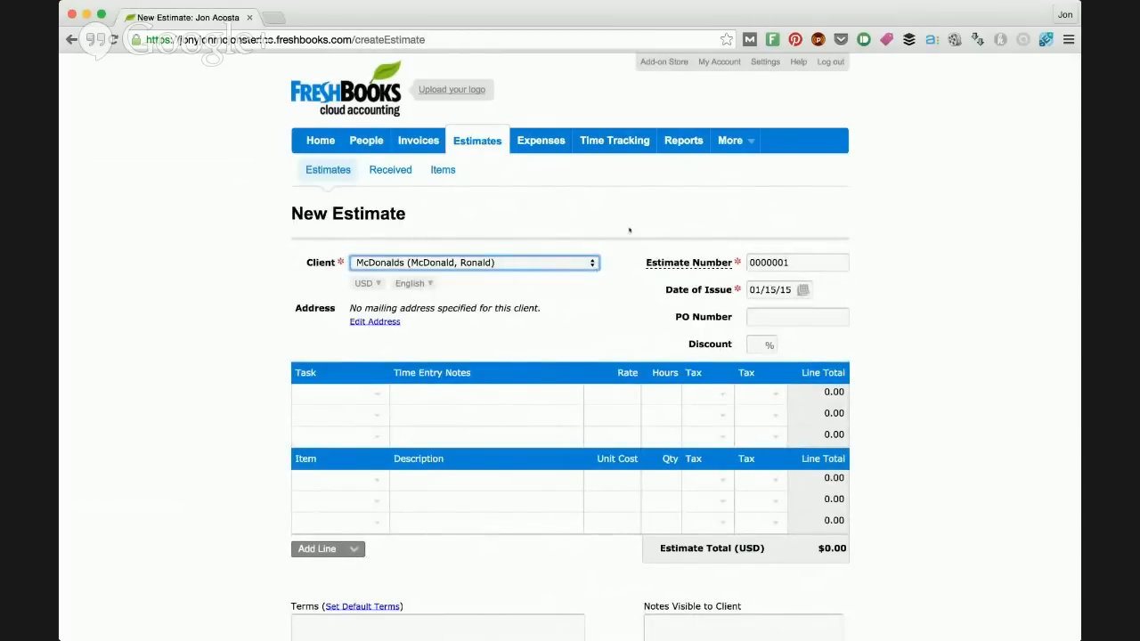
pyautogui.click(579, 293)
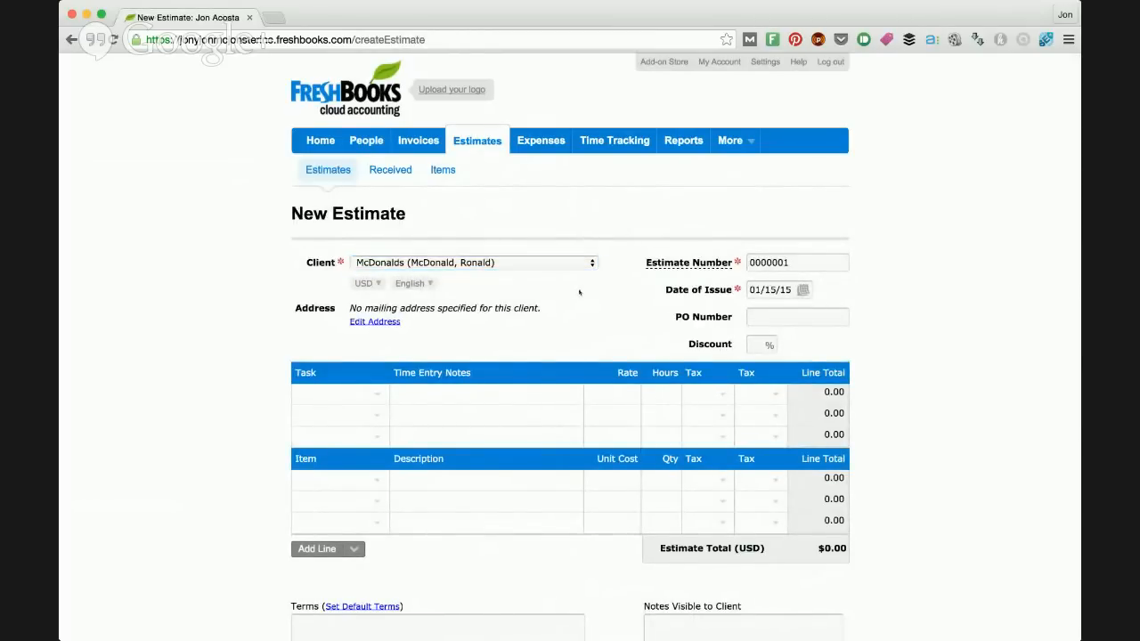
# Step: Add a Video Editing task line to the estimate with a rate of 1500 and 5 hours
pyautogui.click(377, 397)
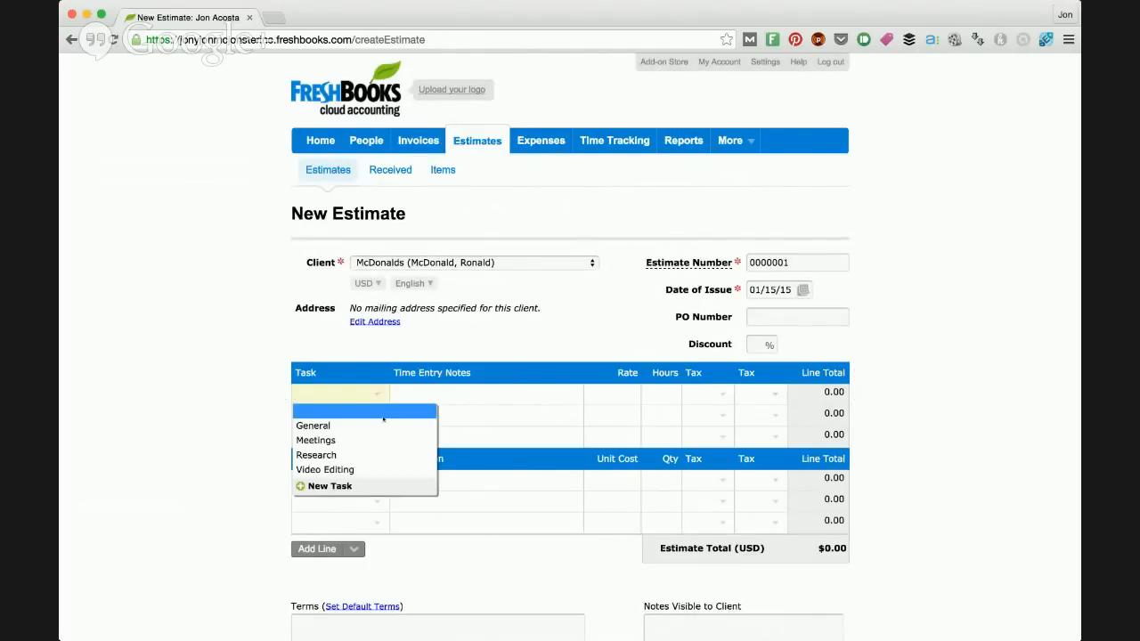
pyautogui.click(389, 469)
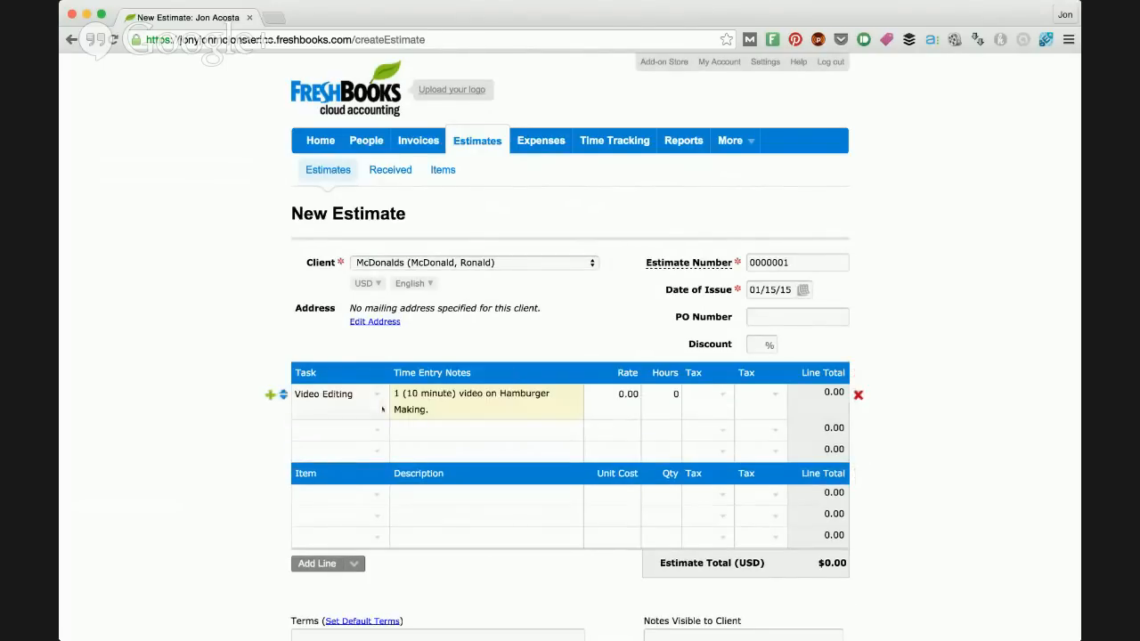
pyautogui.click(603, 393)
pyautogui.write('1500')
pyautogui.click(665, 393)
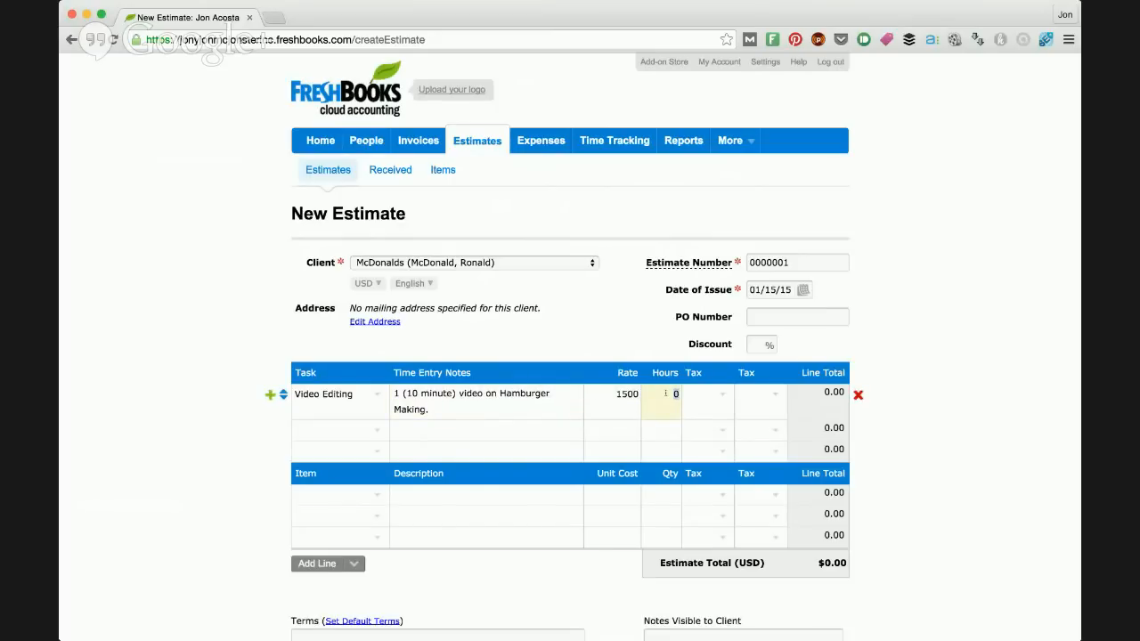
pyautogui.write('5')
pyautogui.press('Tab')
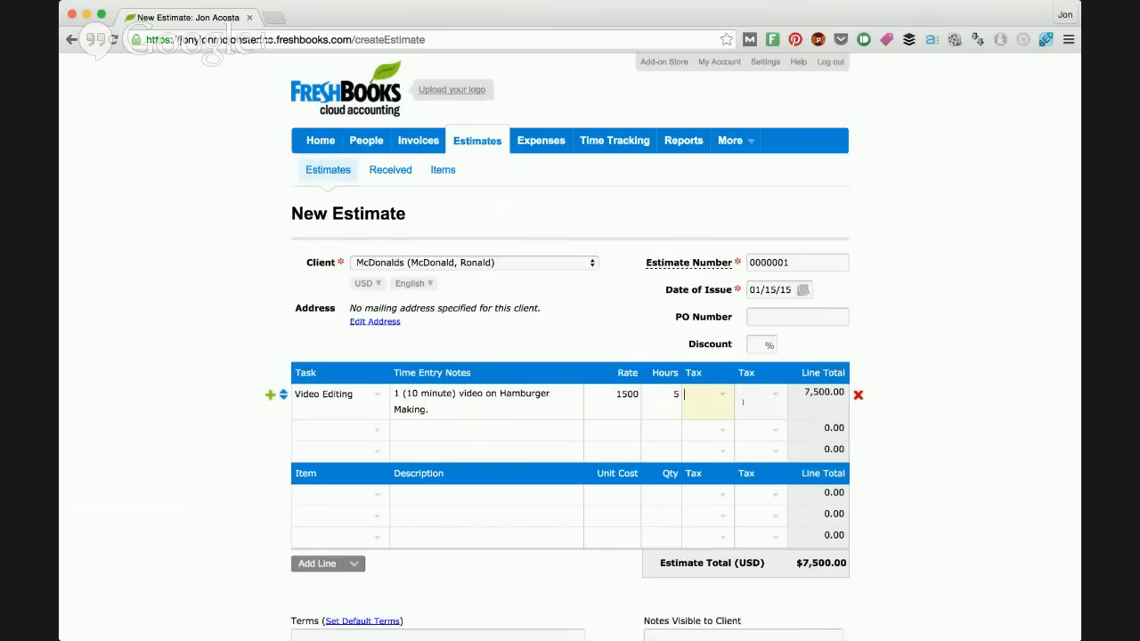
pyautogui.scroll(-2, 796, 406)
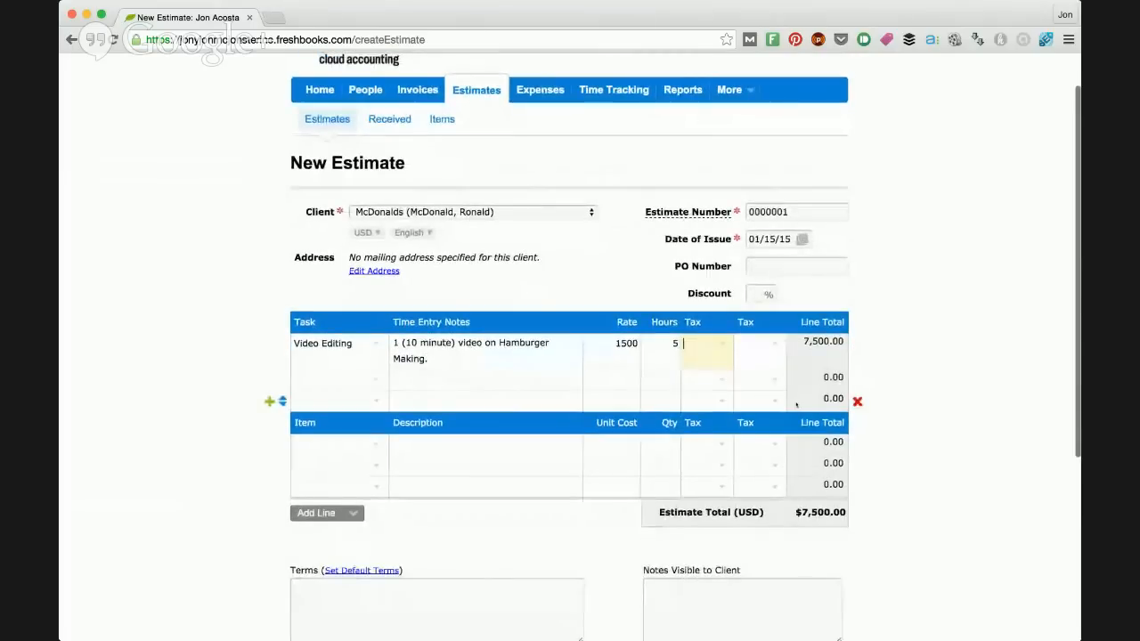
pyautogui.scroll(2, 619, 300)
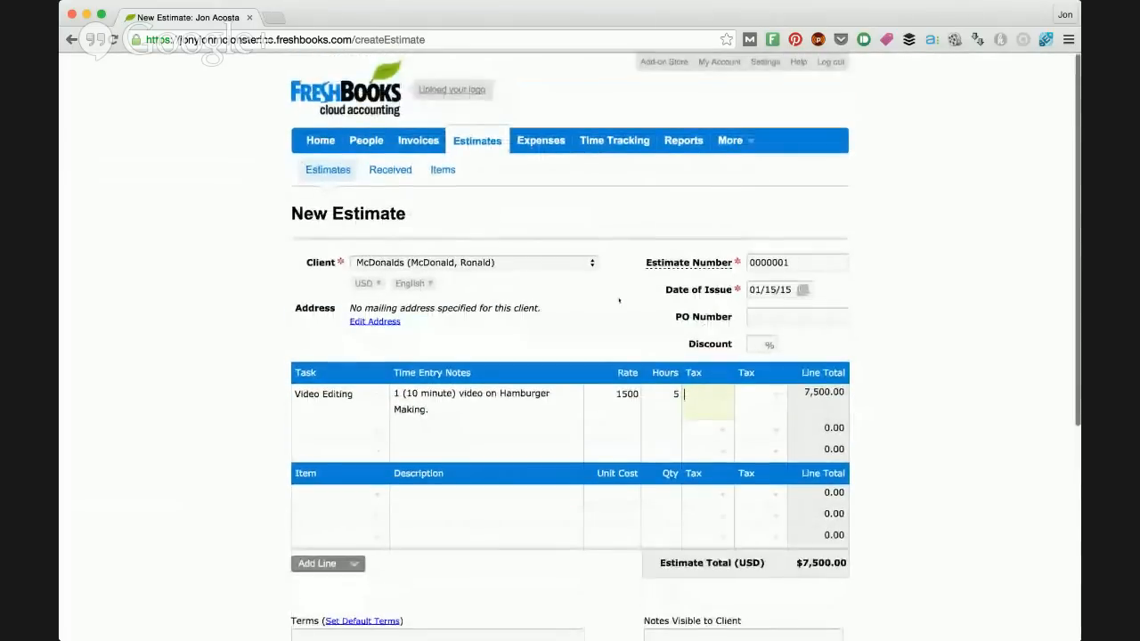
pyautogui.scroll(-6, 619, 300)
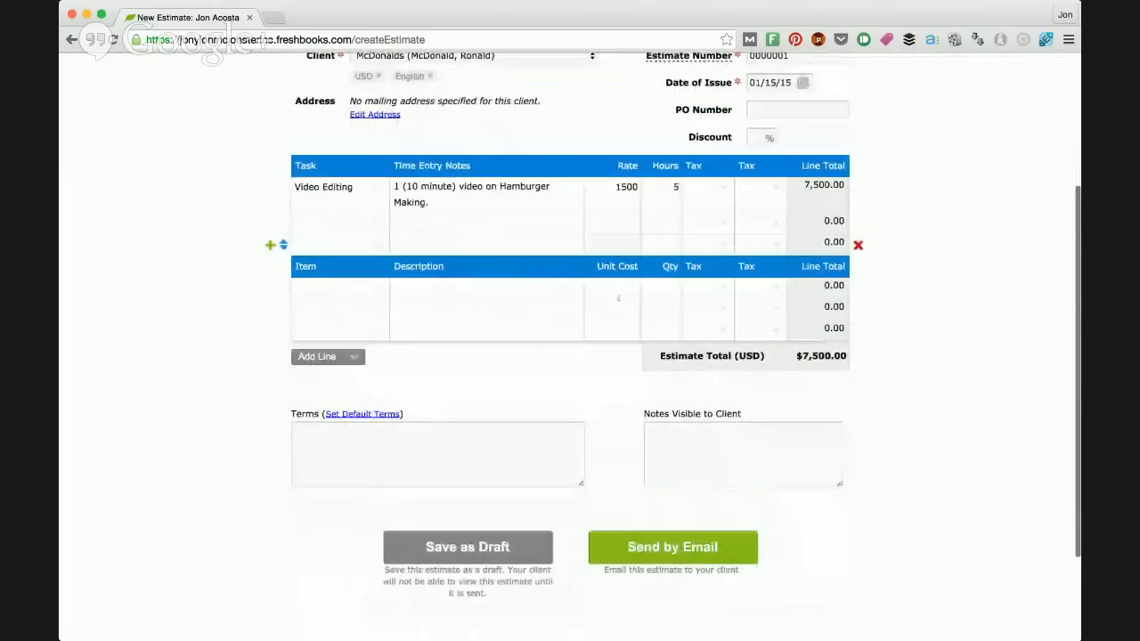
# Step: Review the McDonalds estimate's Video Editing line and save the estimate as a draft
pyautogui.scroll(1, 618, 298)
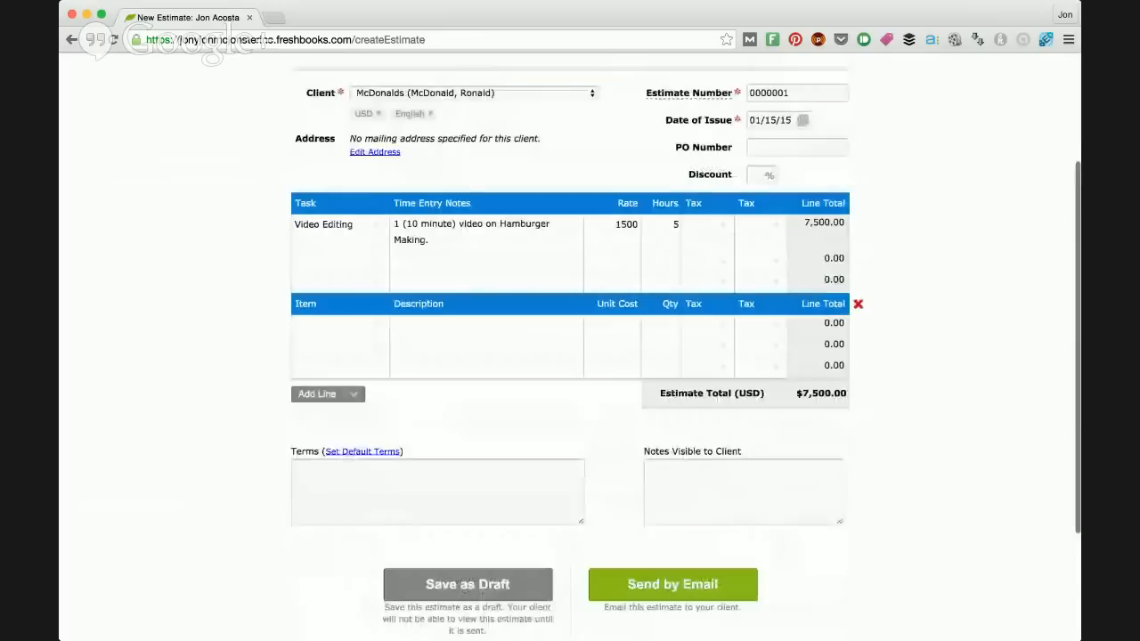
pyautogui.scroll(-3, 647, 496)
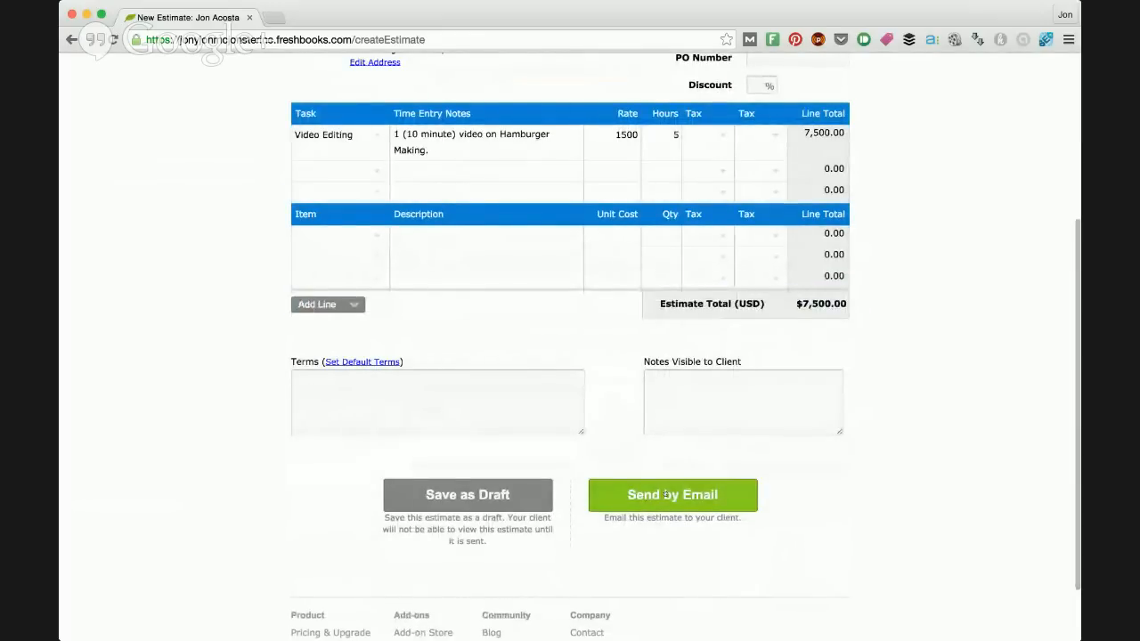
pyautogui.scroll(5, 666, 494)
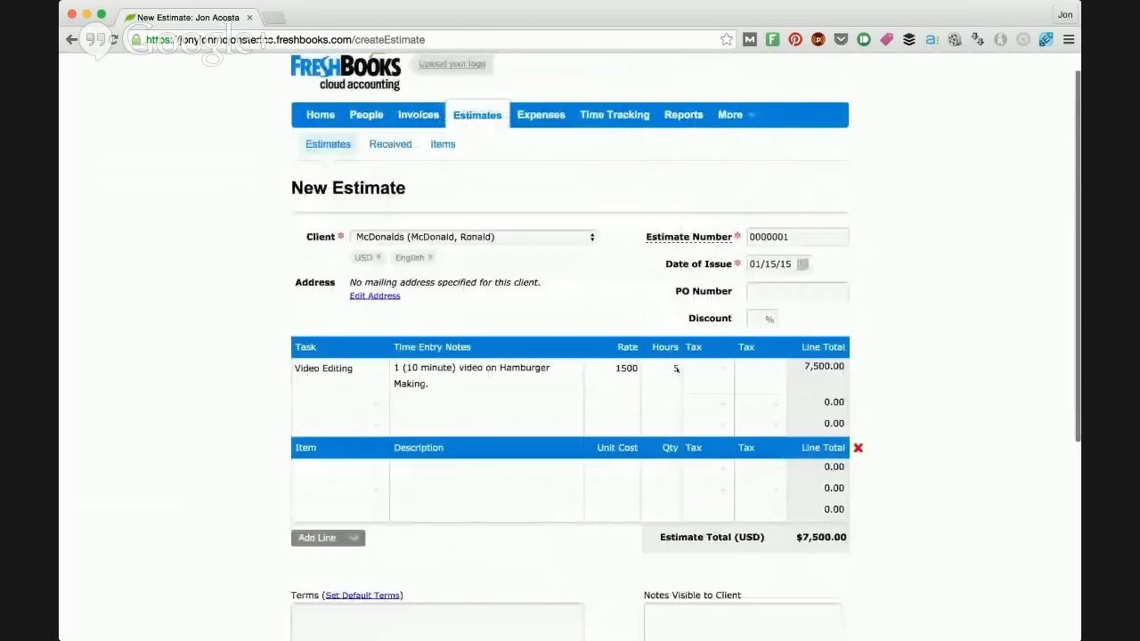
pyautogui.scroll(1, 677, 369)
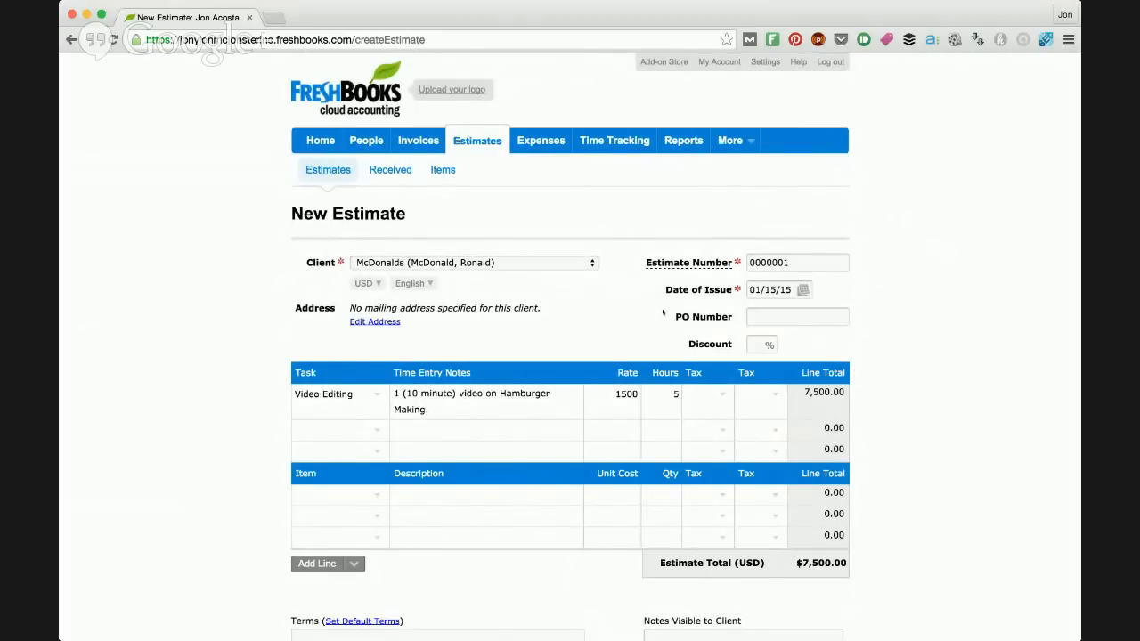
pyautogui.scroll(-1, 661, 333)
pyautogui.scroll(1, 661, 333)
pyautogui.scroll(-5, 730, 280)
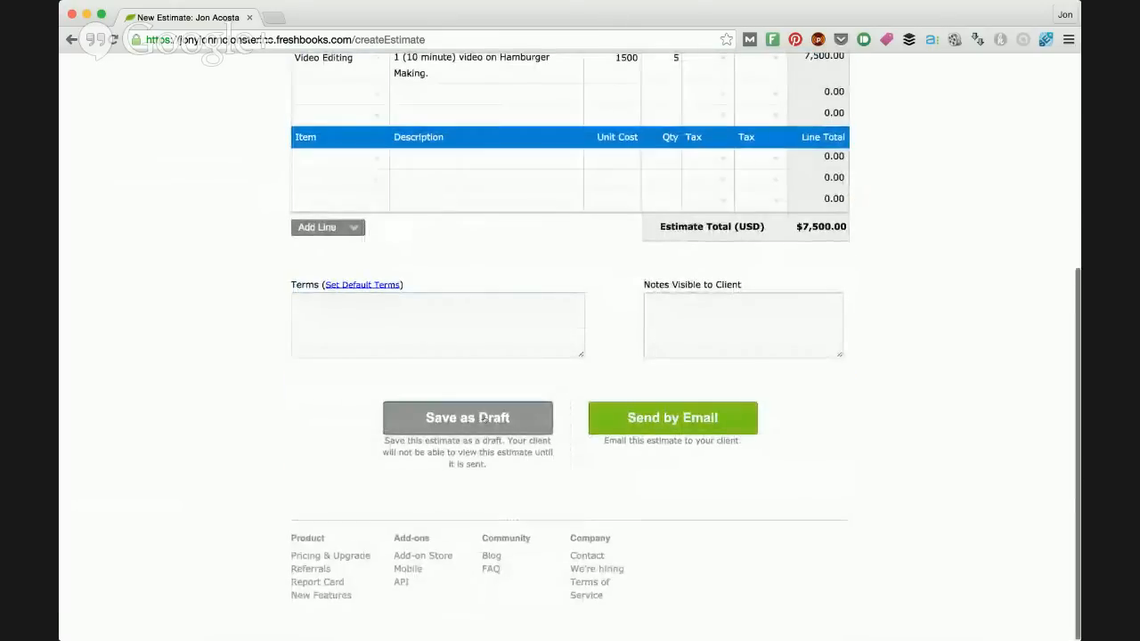
pyautogui.click(482, 418)
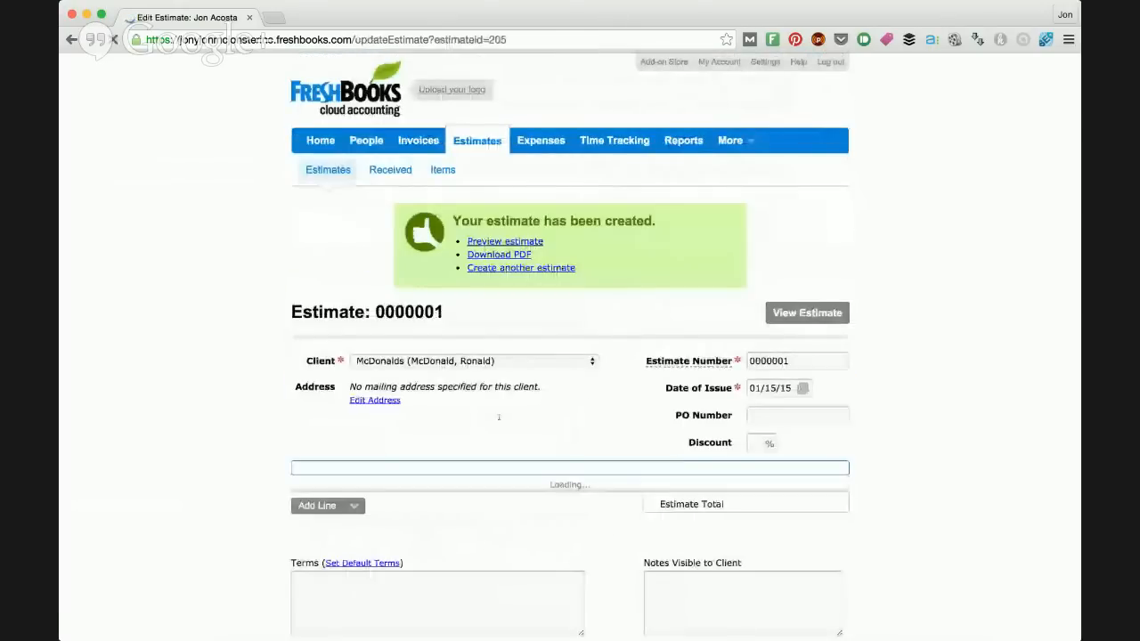
pyautogui.scroll(-3, 589, 249)
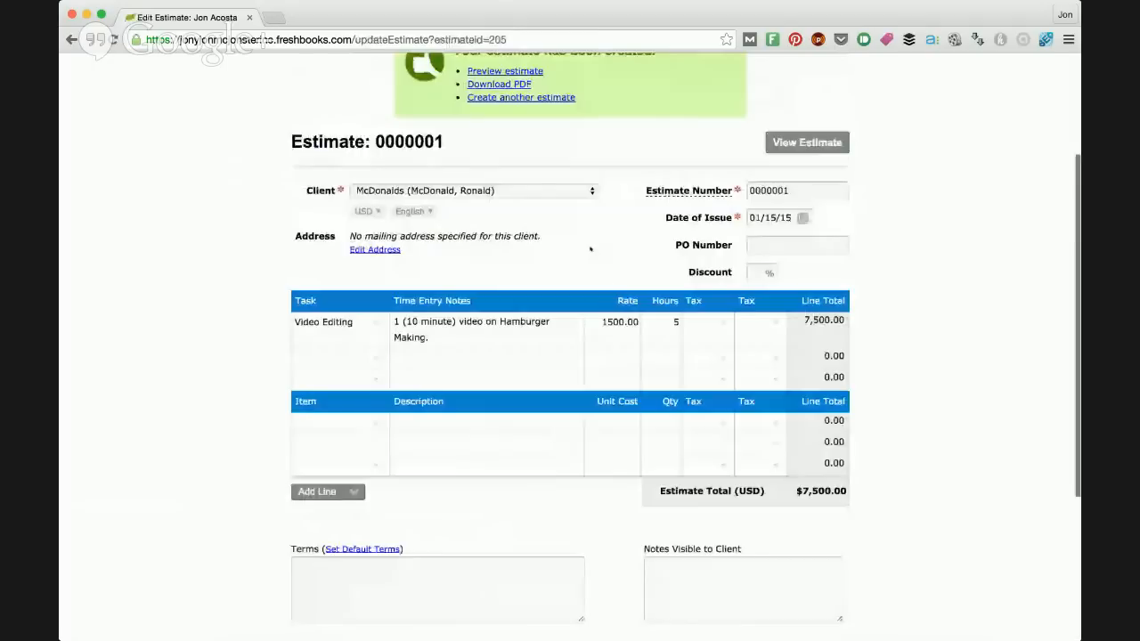
pyautogui.scroll(3, 590, 249)
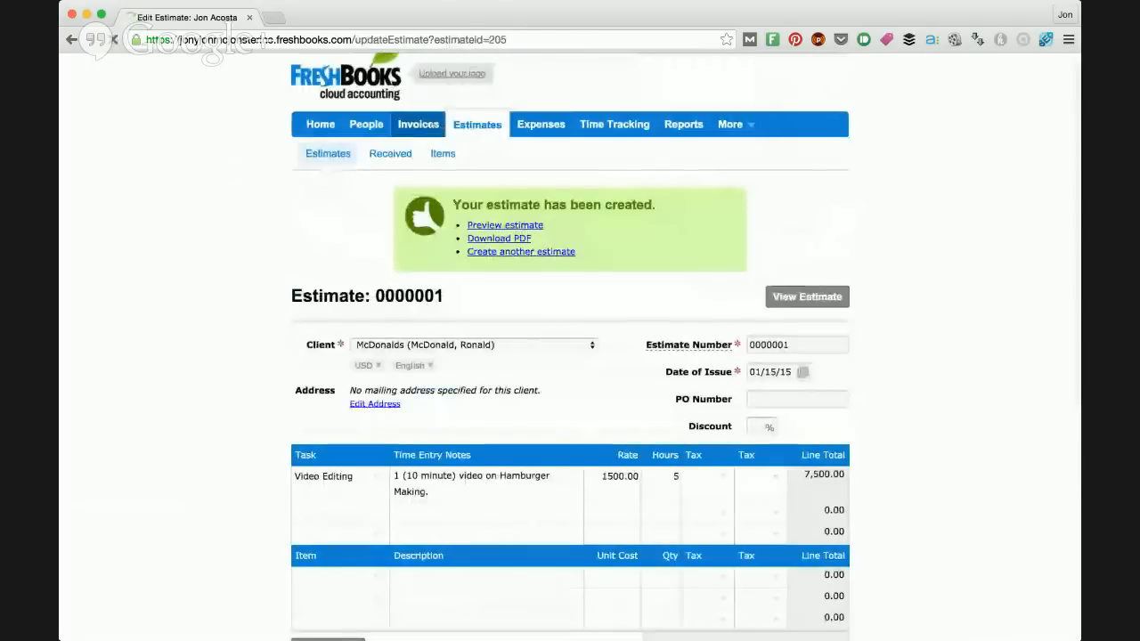
# Step: Open McDonalds' client details from the invoices list and look over the contact information
pyautogui.click(421, 130)
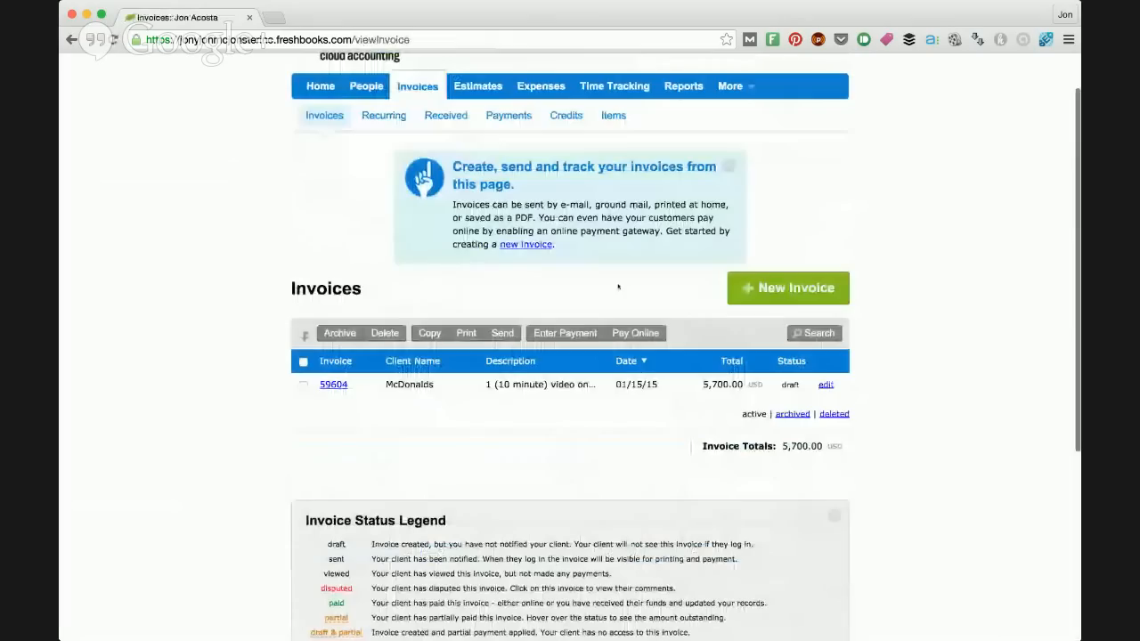
pyautogui.doubleClick(420, 386)
pyautogui.click(445, 386)
pyautogui.doubleClick(420, 385)
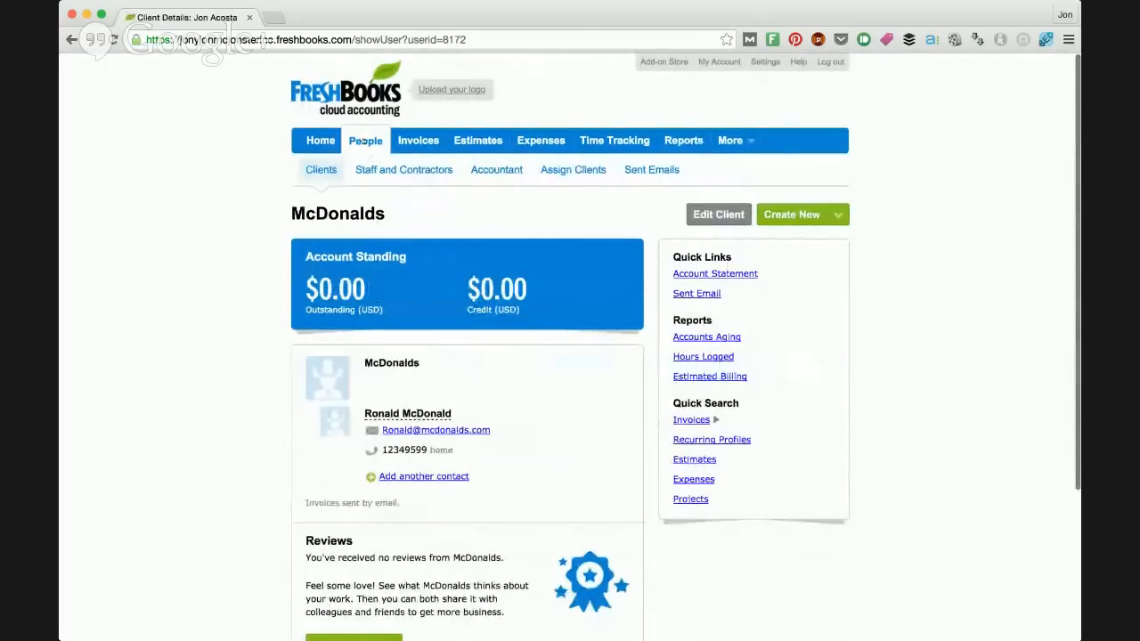
pyautogui.scroll(-1, 415, 380)
pyautogui.scroll(-1, 417, 380)
pyautogui.rightClick(417, 381)
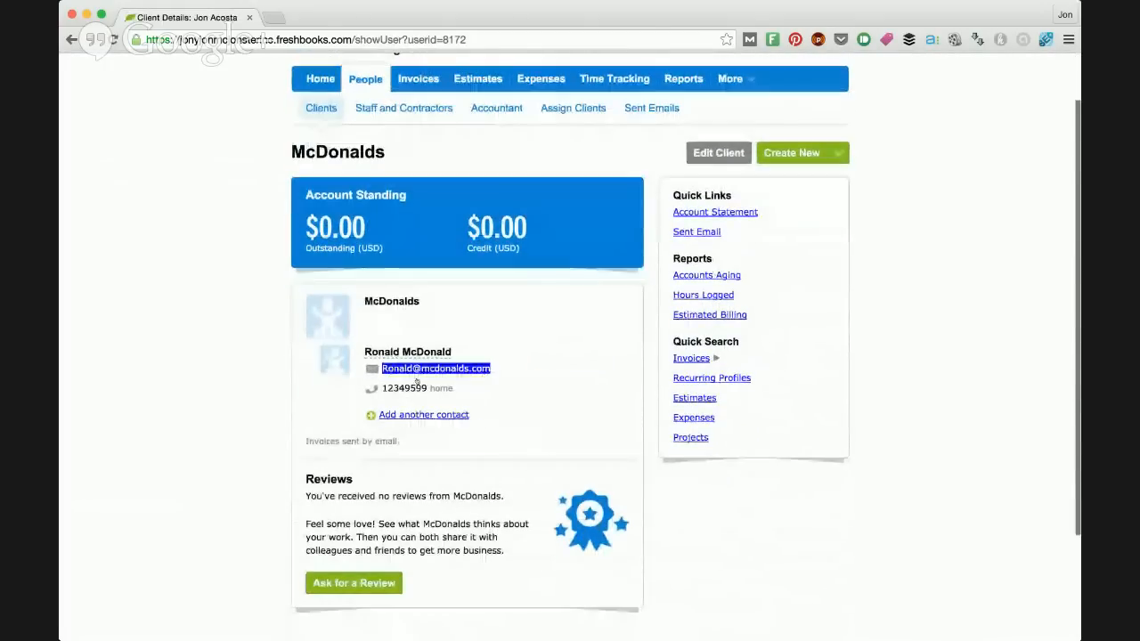
# Step: Examine the outstanding and credit amounts in McDonalds' account standing
pyautogui.scroll(-1, 416, 382)
pyautogui.moveTo(306, 214); pyautogui.dragTo(368, 218)
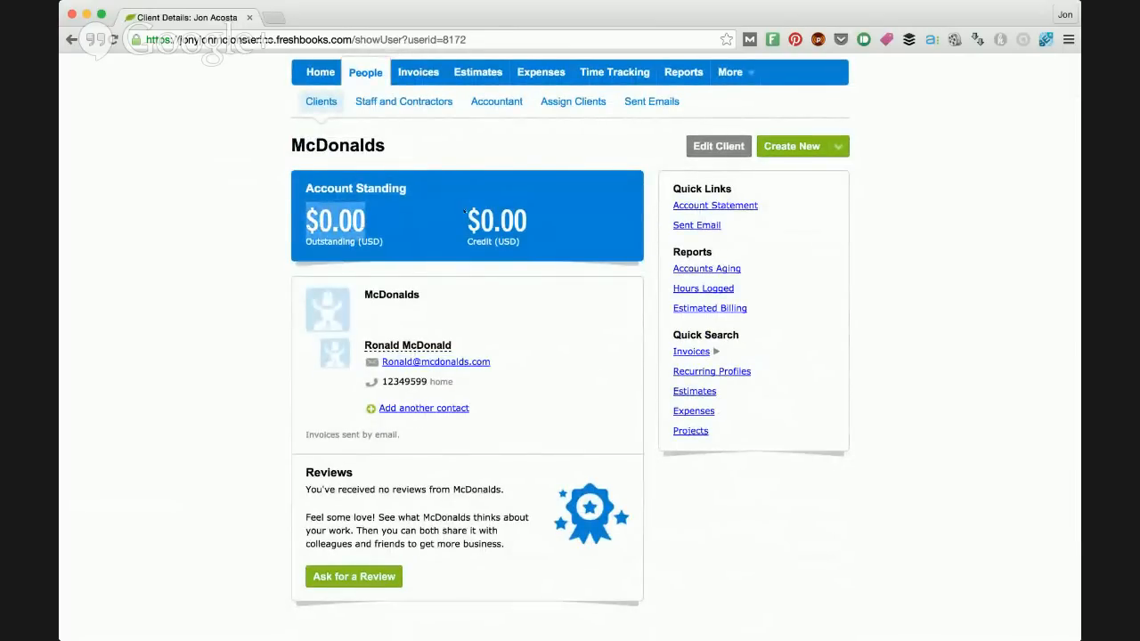
pyautogui.moveTo(465, 212); pyautogui.dragTo(529, 220)
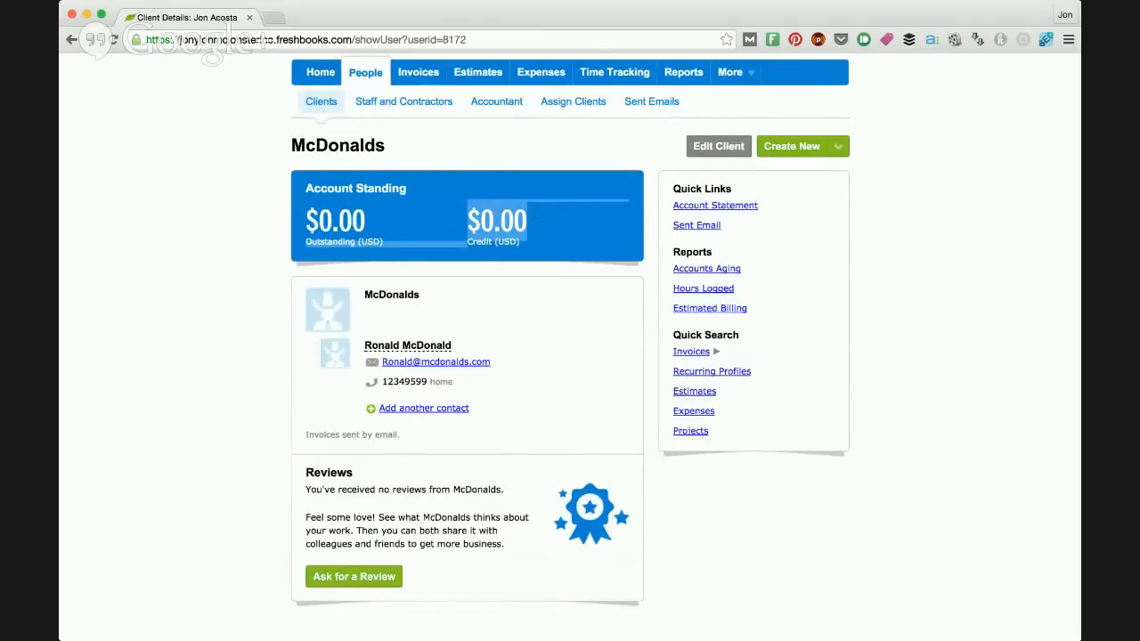
pyautogui.click(552, 223)
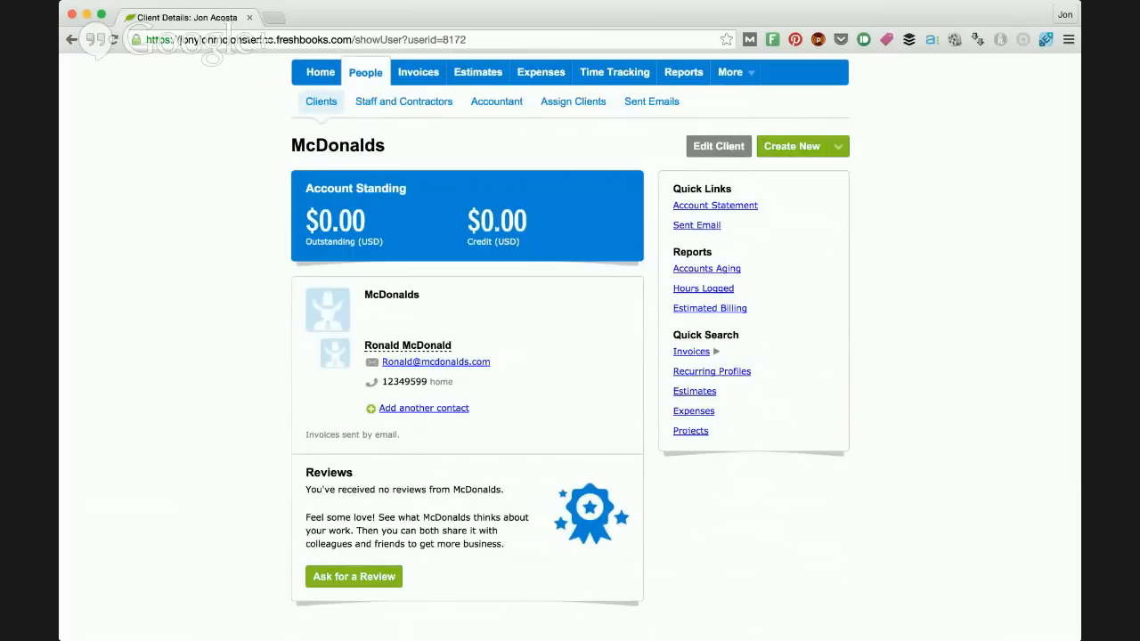
pyautogui.scroll(-2, 498, 227)
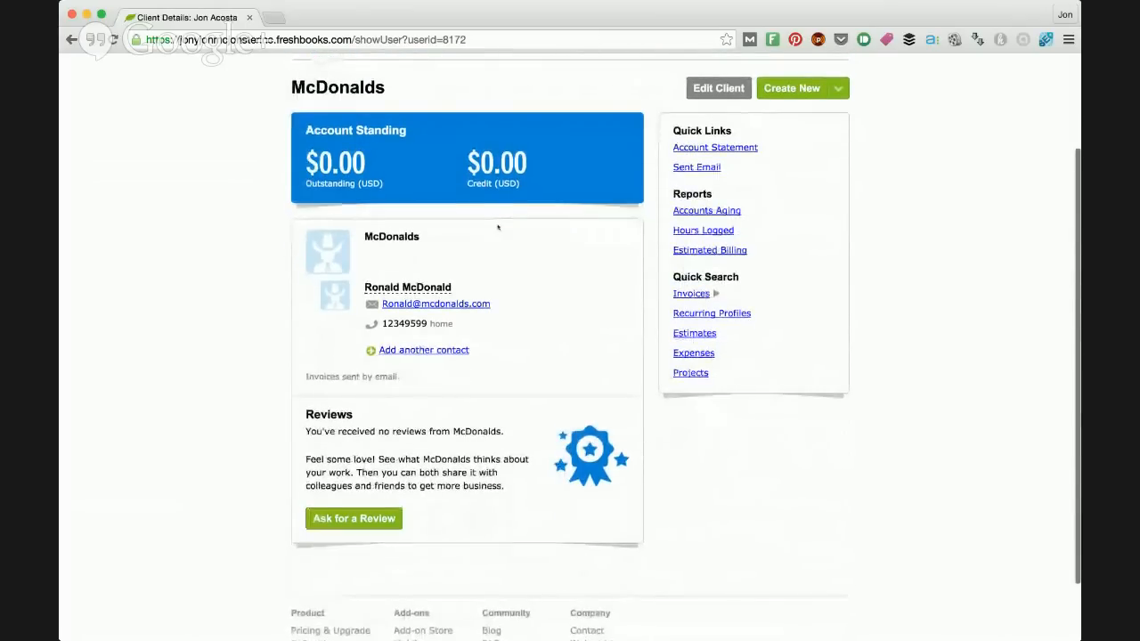
pyautogui.scroll(4, 498, 227)
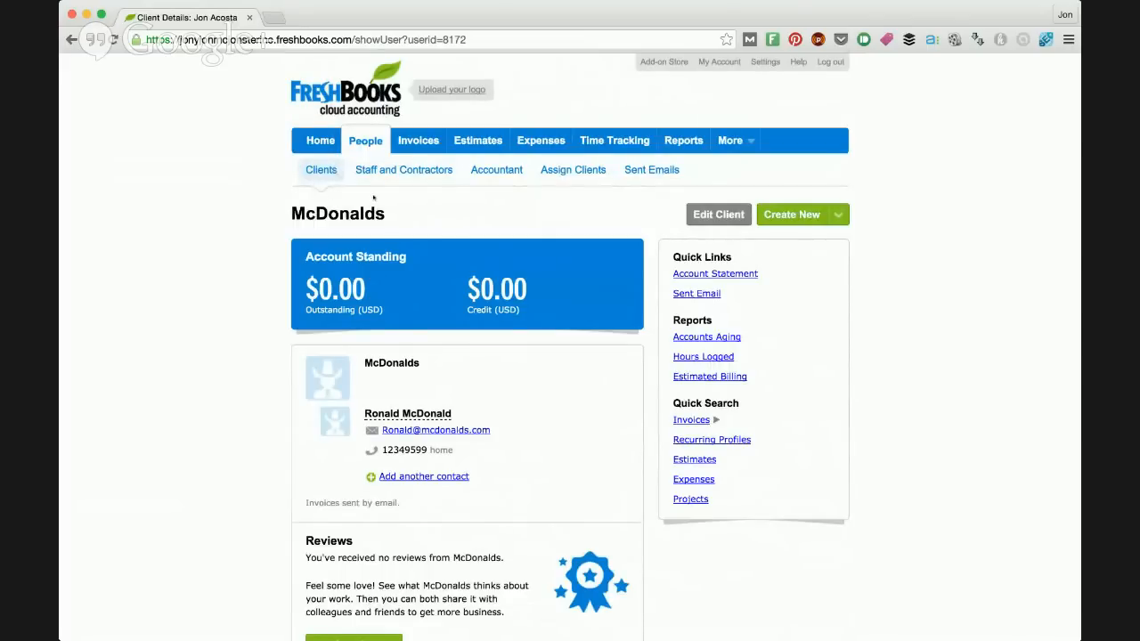
# Step: Open the McDonalds invoice for editing and review its task line, discount, balance, terms, notes and sending options
pyautogui.click(422, 143)
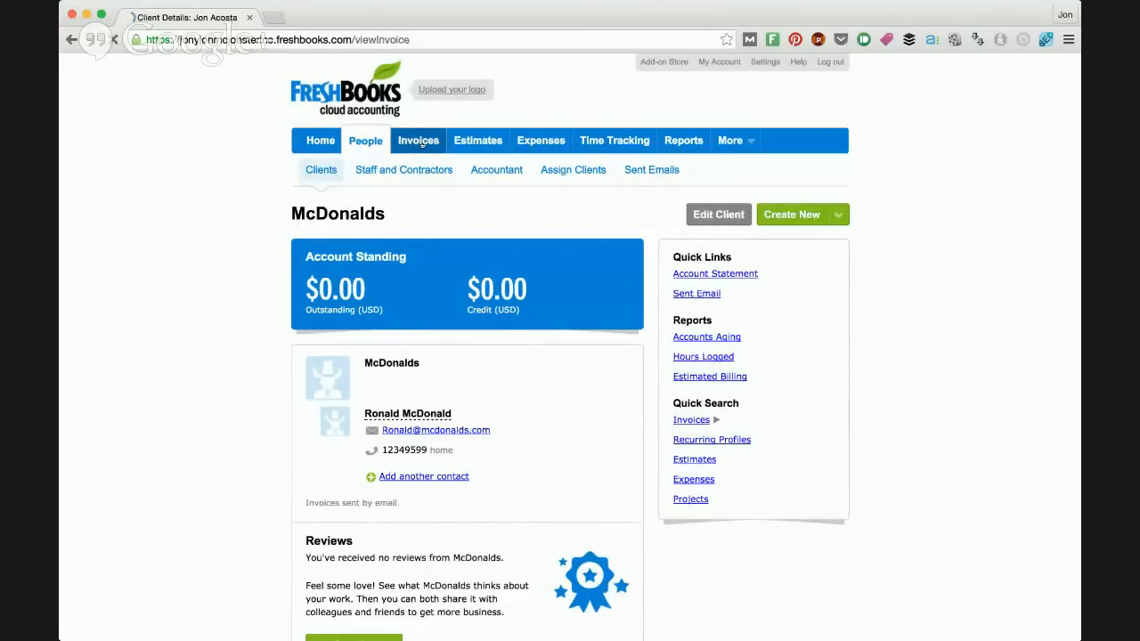
pyautogui.scroll(-1, 534, 416)
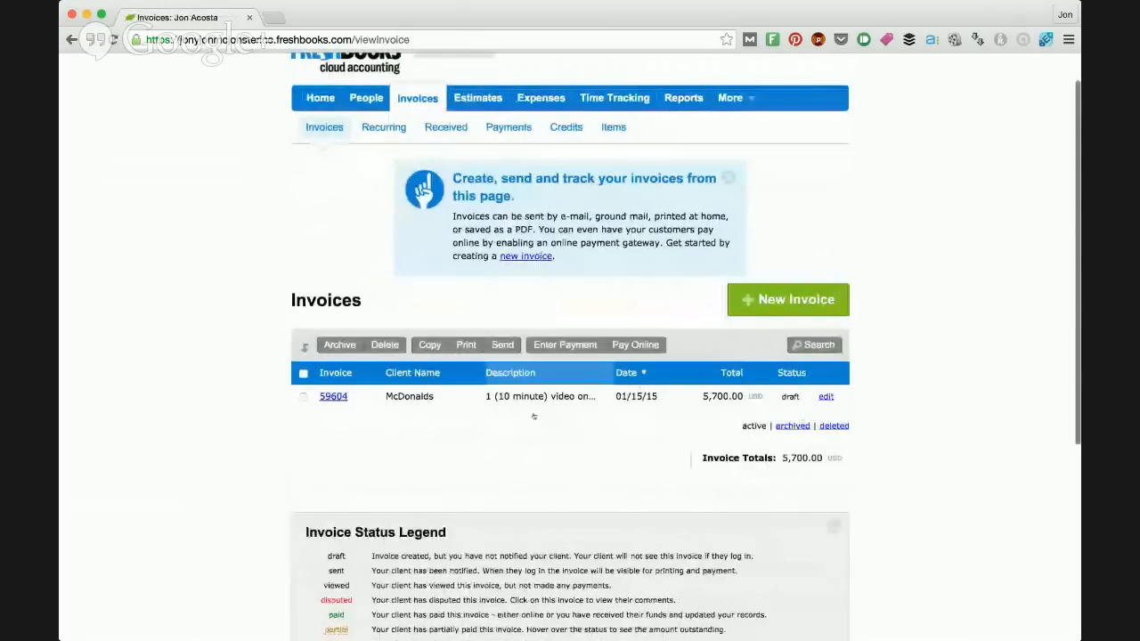
pyautogui.click(826, 396)
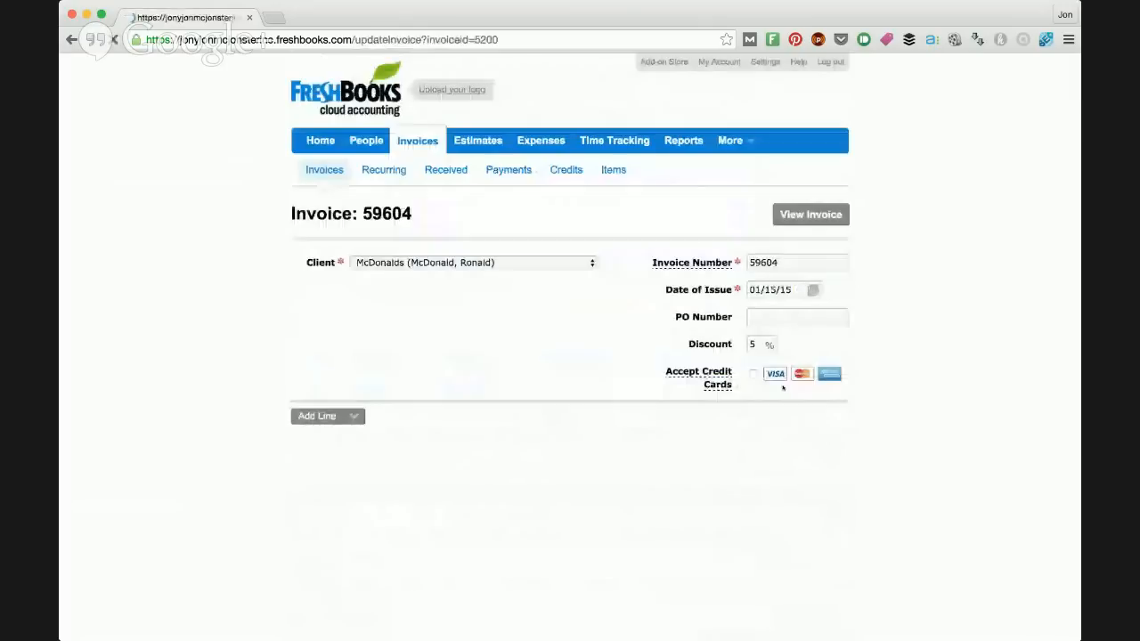
pyautogui.scroll(-1, 577, 344)
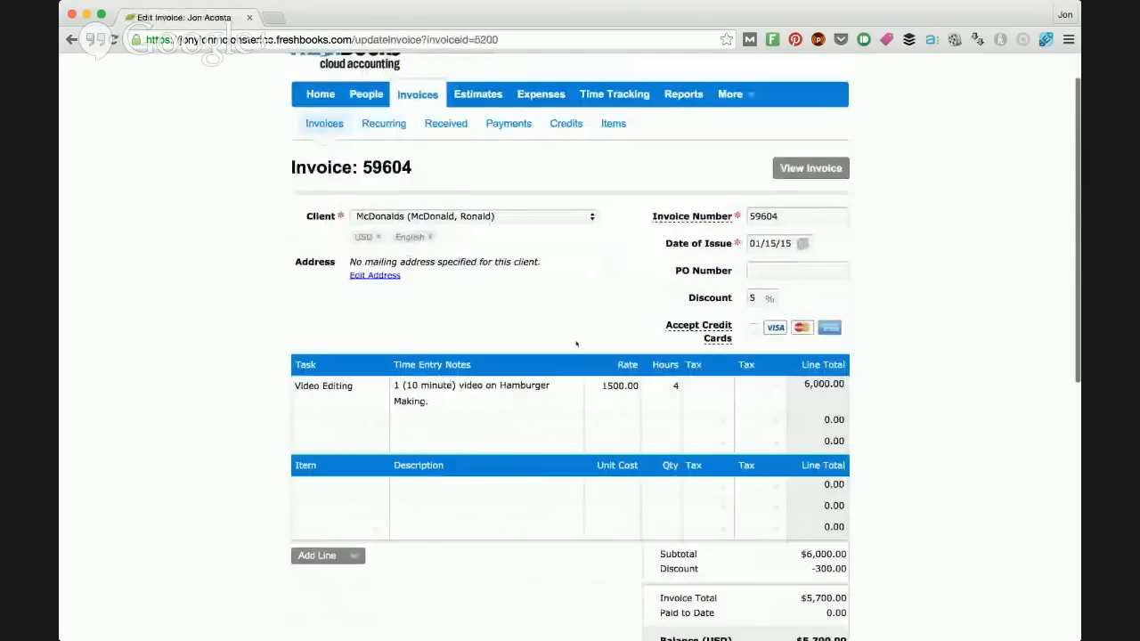
pyautogui.scroll(-5, 577, 344)
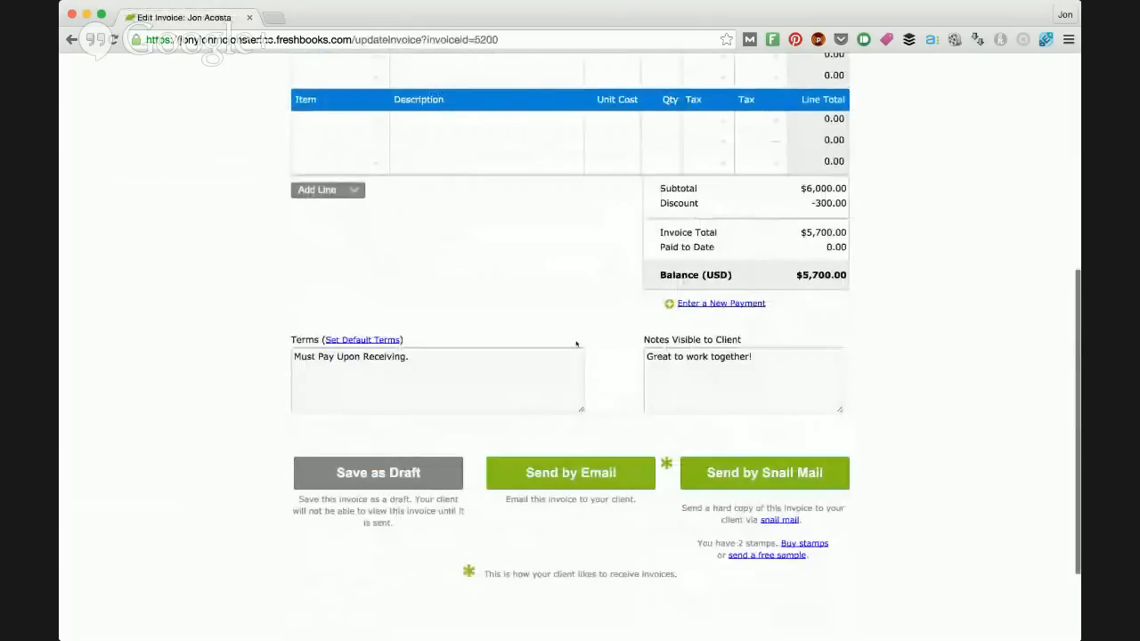
pyautogui.scroll(1, 576, 344)
pyautogui.scroll(5, 576, 344)
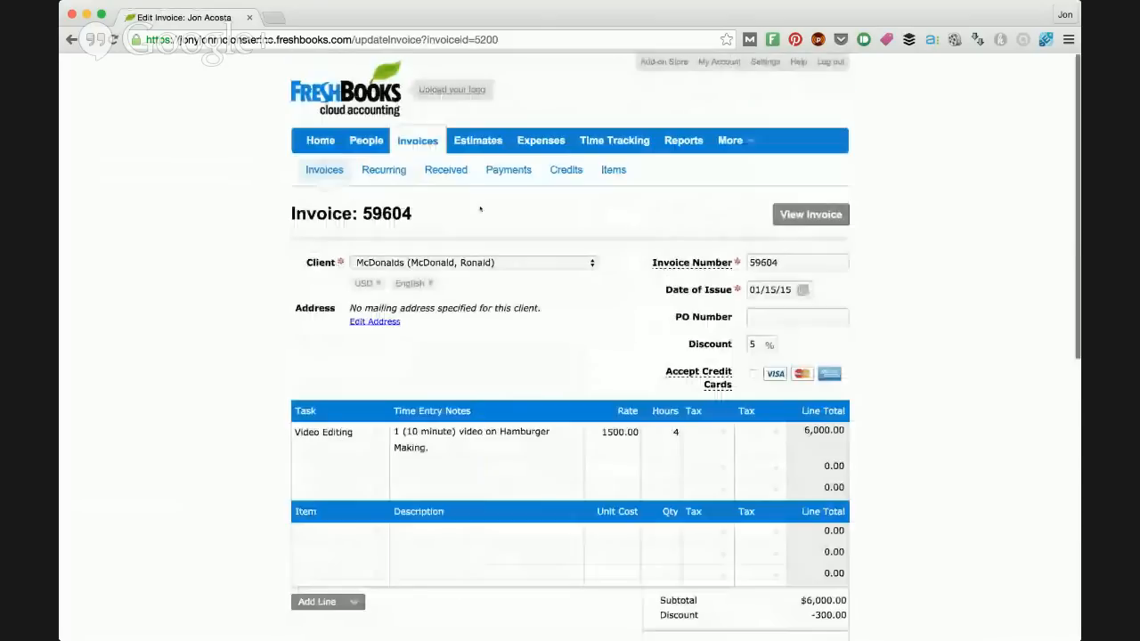
pyautogui.scroll(-5, 633, 350)
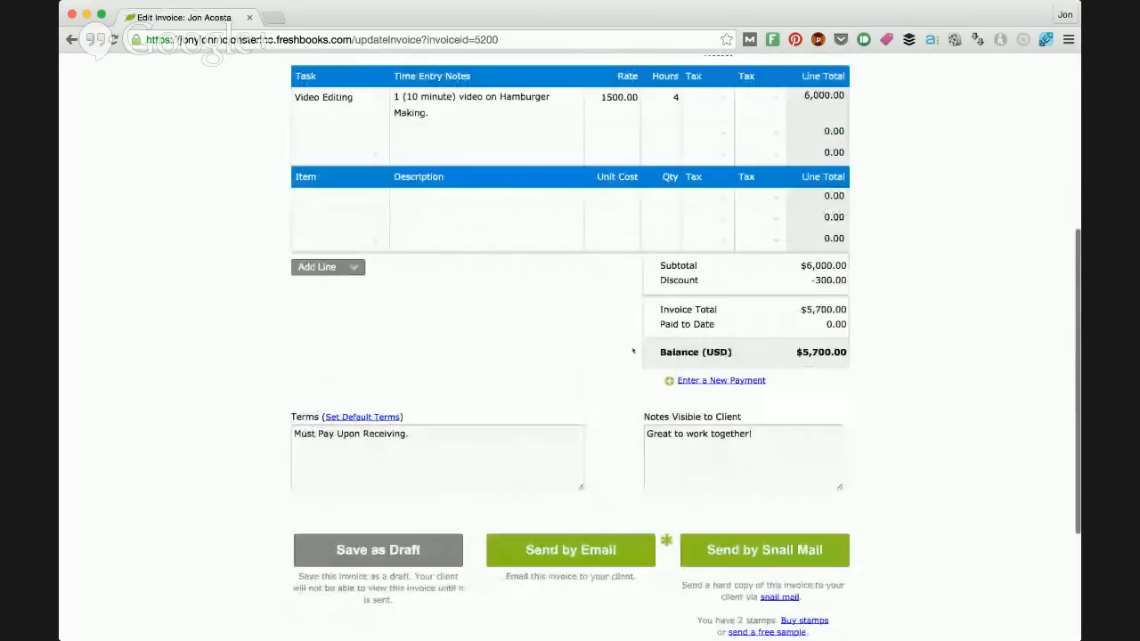
pyautogui.scroll(-1, 633, 351)
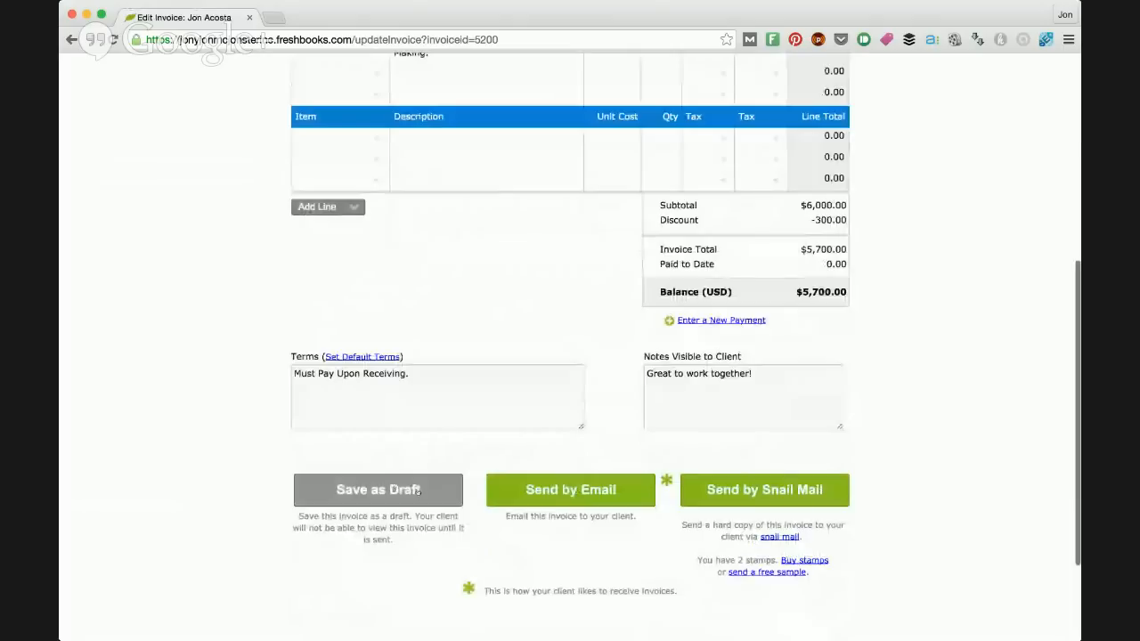
# Step: Look at the form for sending the invoice by email and close it without sending
pyautogui.click(627, 482)
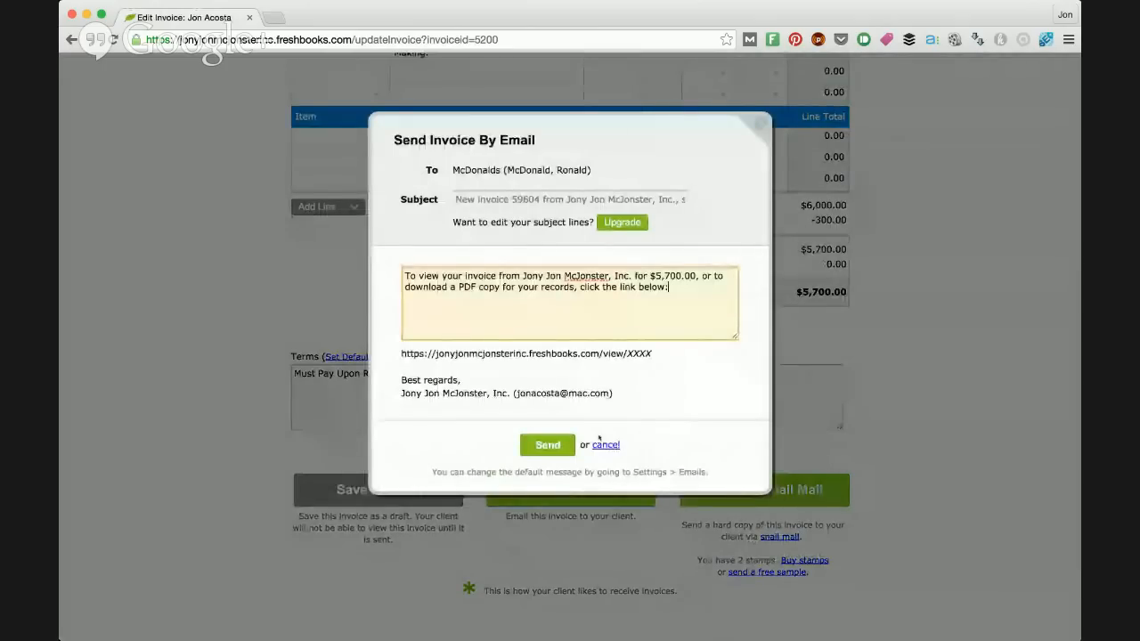
pyautogui.click(602, 445)
pyautogui.scroll(6, 602, 452)
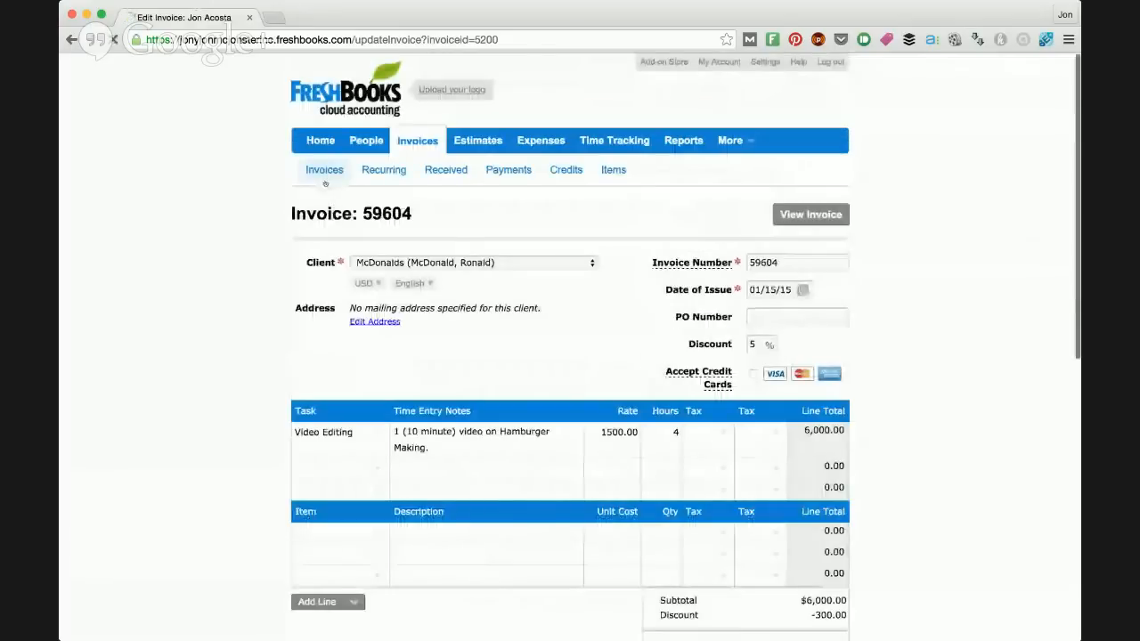
# Step: Return to the invoices list and mark the McDonalds invoice as sent
pyautogui.click(316, 172)
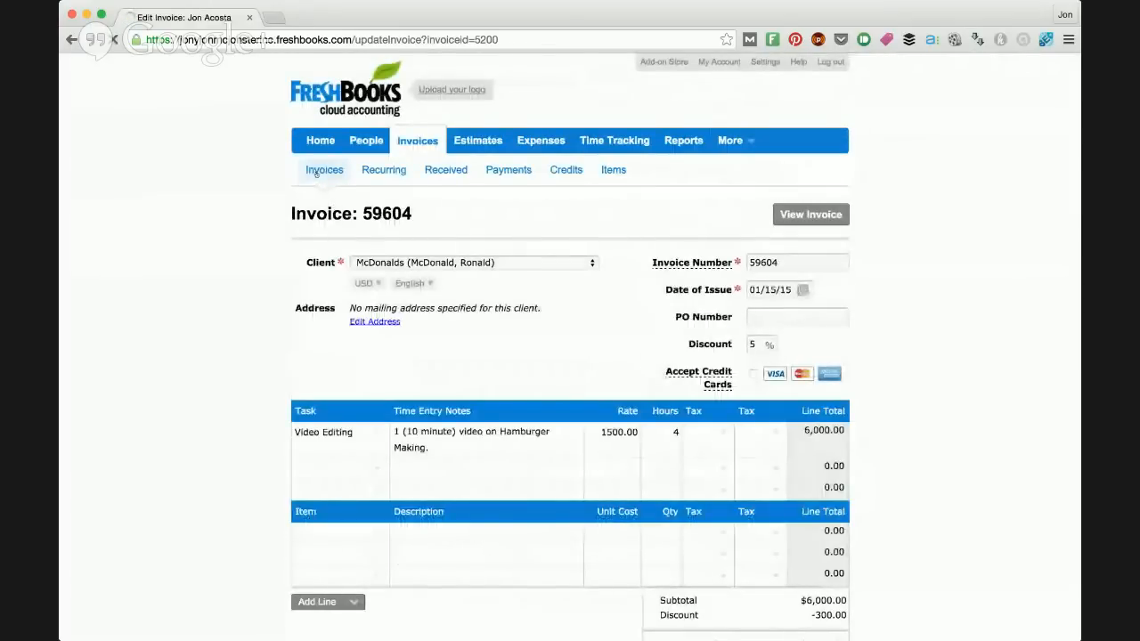
pyautogui.scroll(-2, 408, 280)
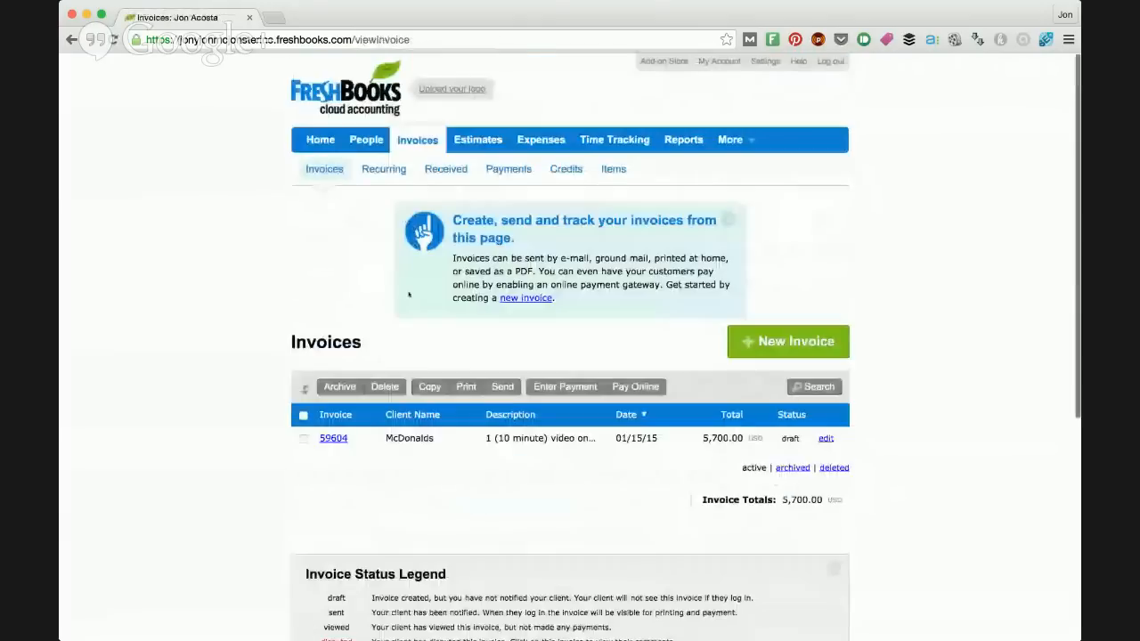
pyautogui.scroll(-1, 409, 295)
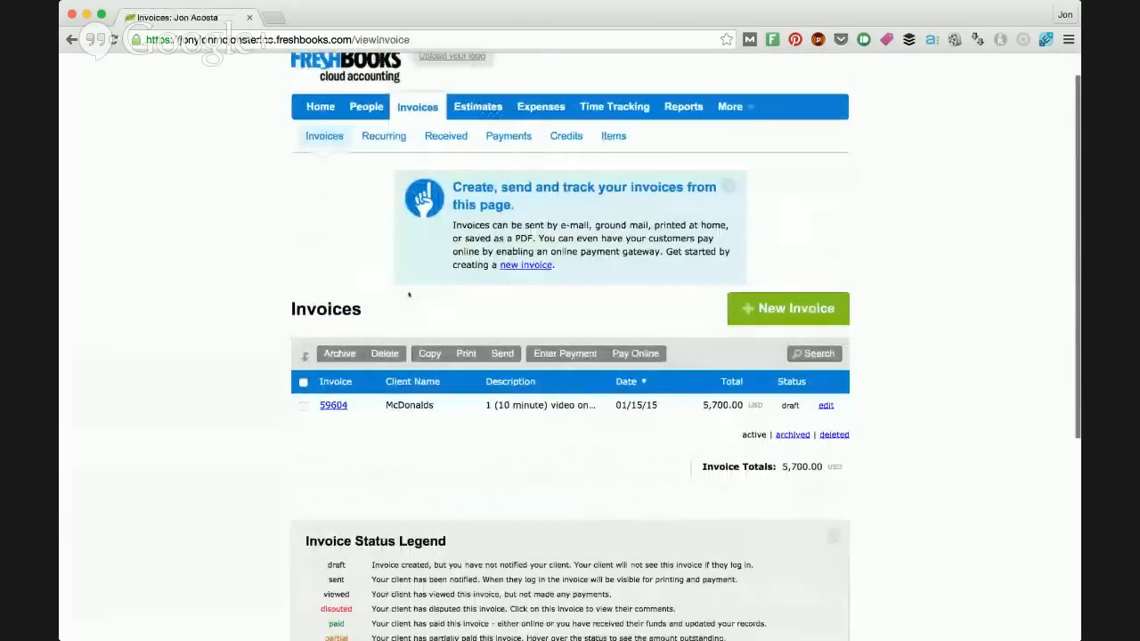
pyautogui.scroll(-1, 409, 295)
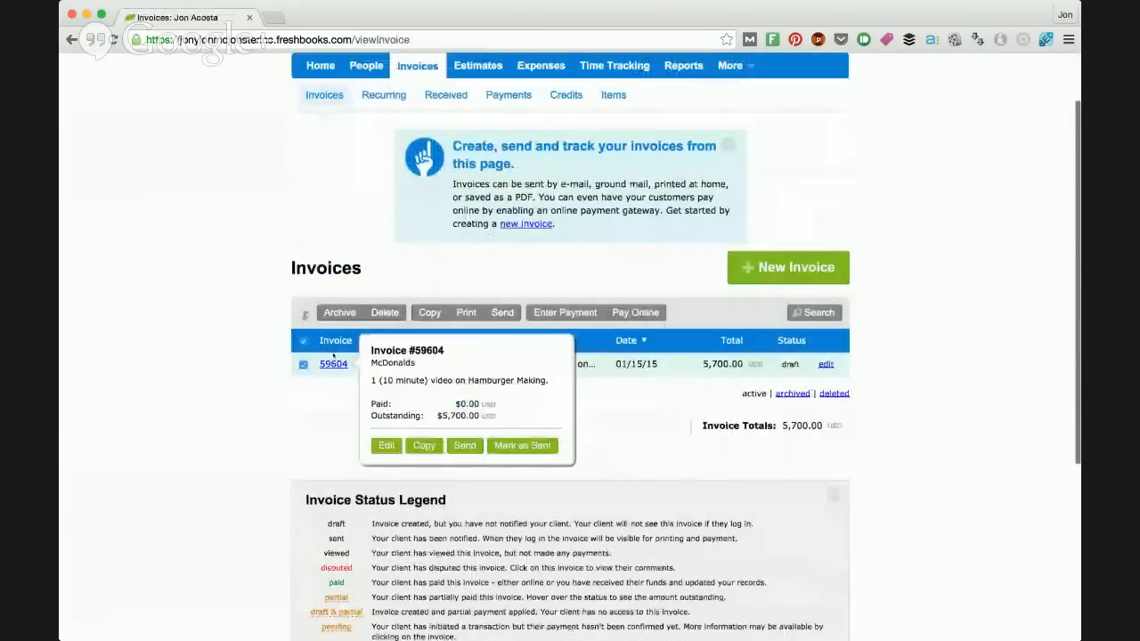
pyautogui.doubleClick(334, 358)
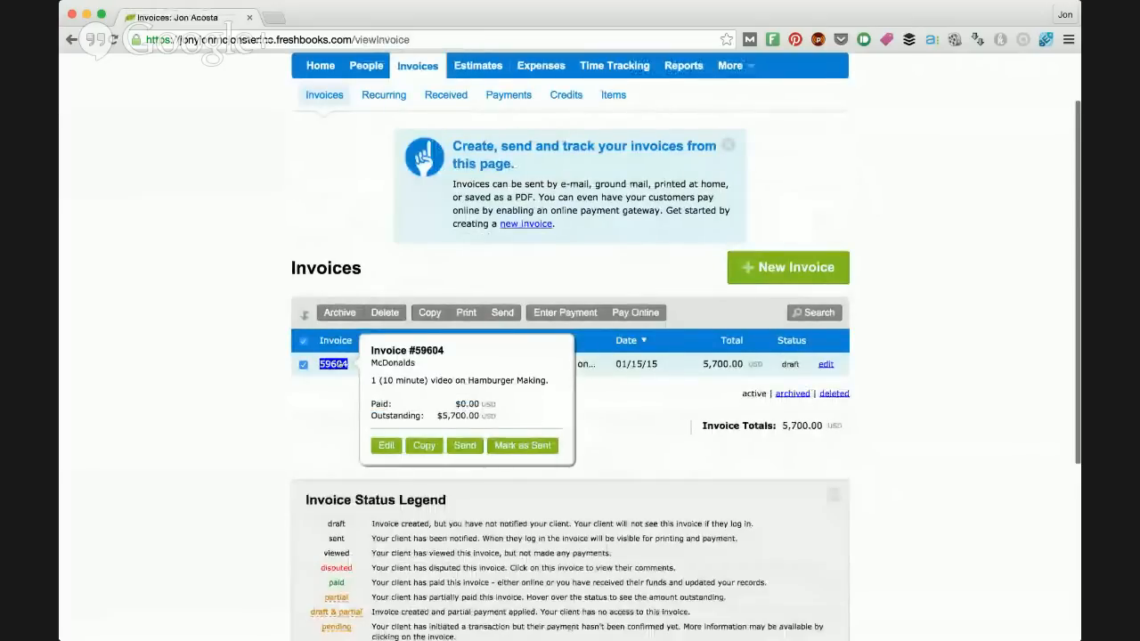
pyautogui.click(549, 455)
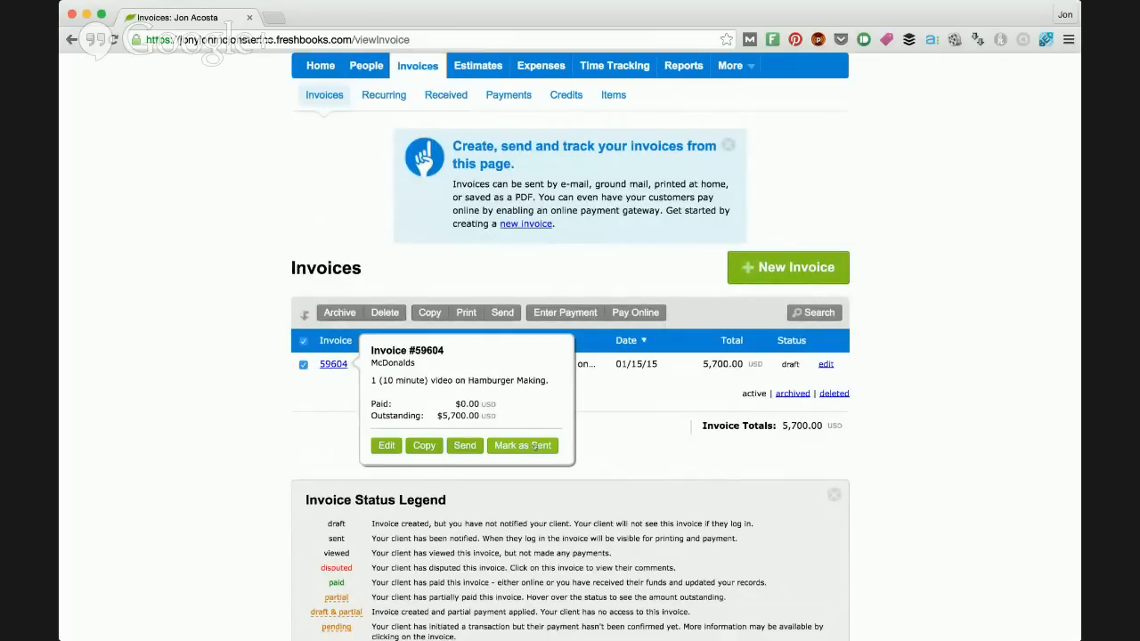
pyautogui.click(520, 446)
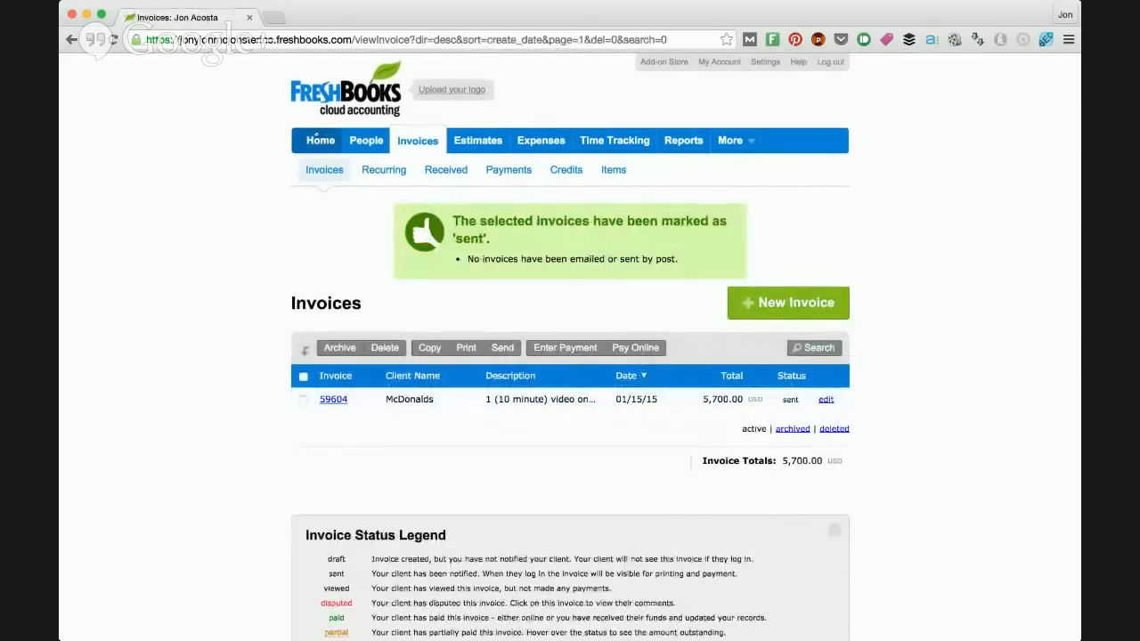
# Step: Open the account overview and check the invoices and expenses chart and the outstanding invoices
pyautogui.click(316, 140)
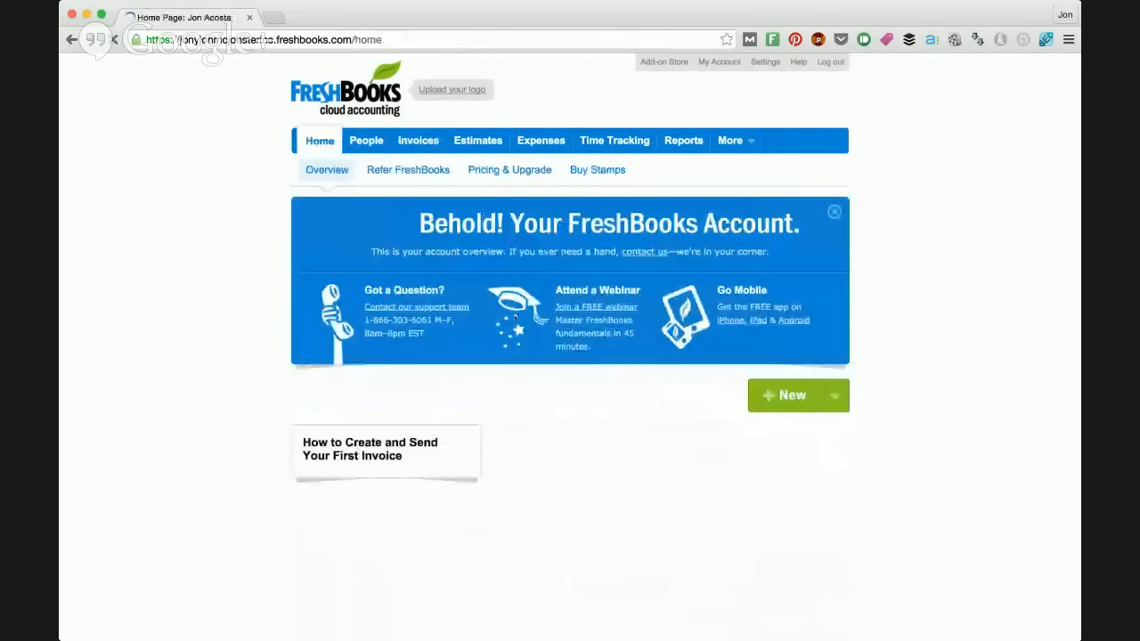
pyautogui.scroll(-3, 632, 458)
pyautogui.scroll(-3, 633, 457)
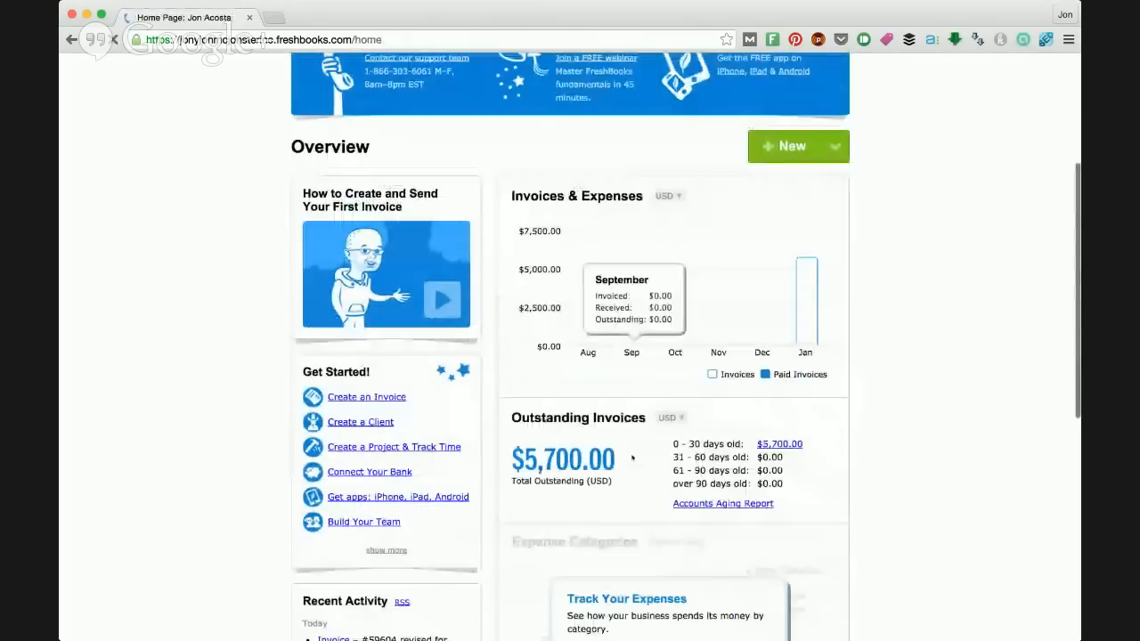
# Step: Examine the overview's monthly invoices and expenses chart, the outstanding invoices by age and the expense categories area
pyautogui.scroll(-3, 633, 457)
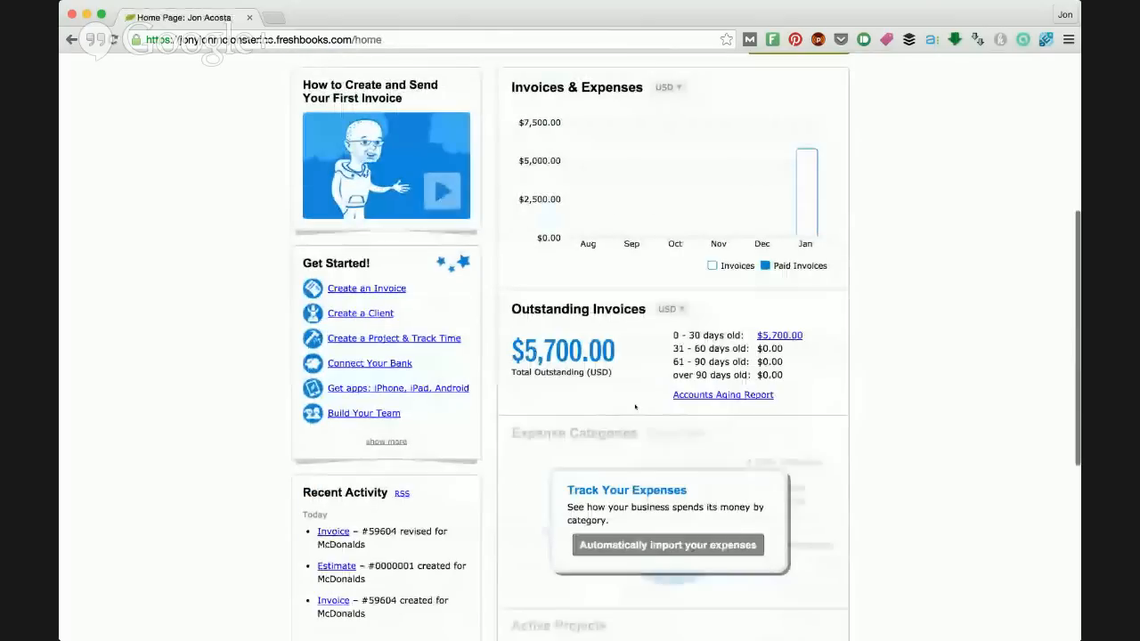
pyautogui.scroll(1, 635, 407)
pyautogui.scroll(1, 635, 407)
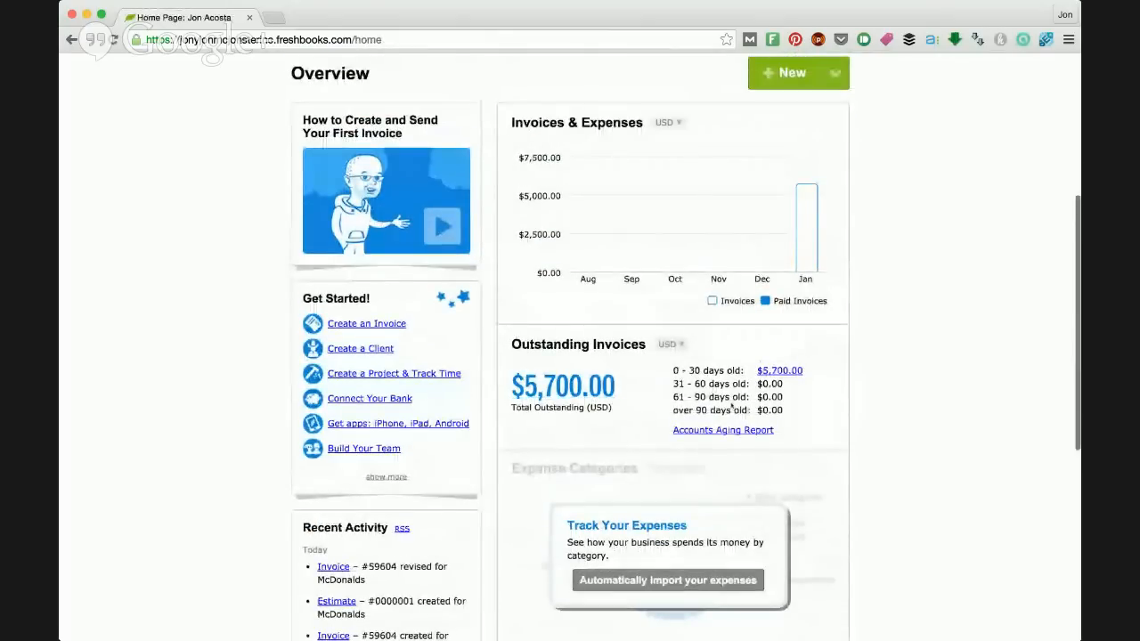
pyautogui.scroll(-2, 732, 407)
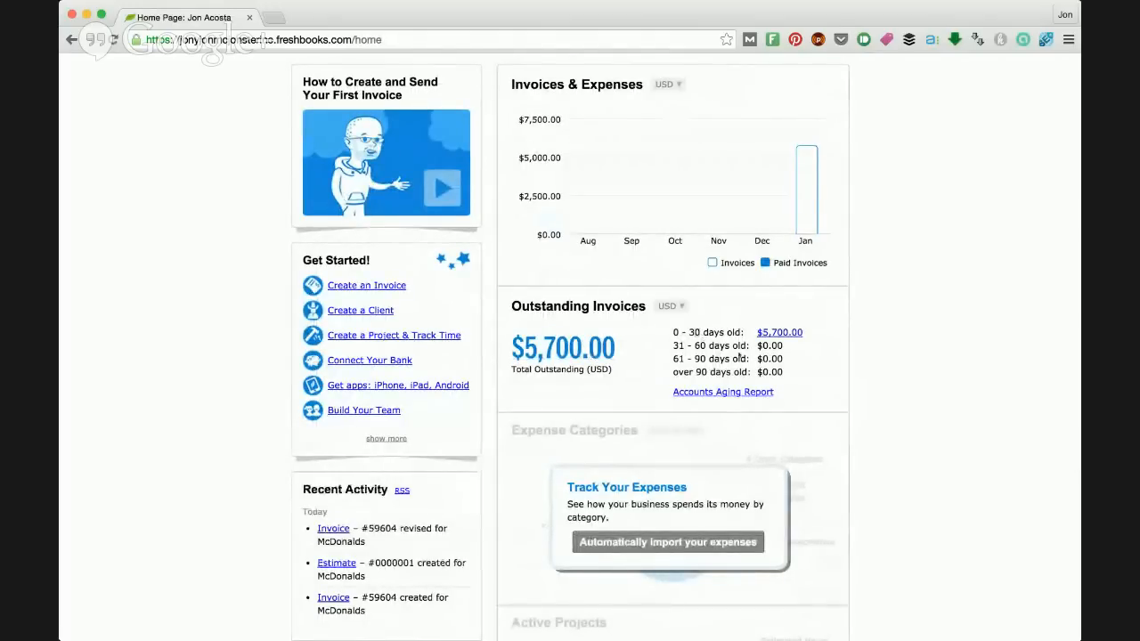
pyautogui.scroll(2, 738, 355)
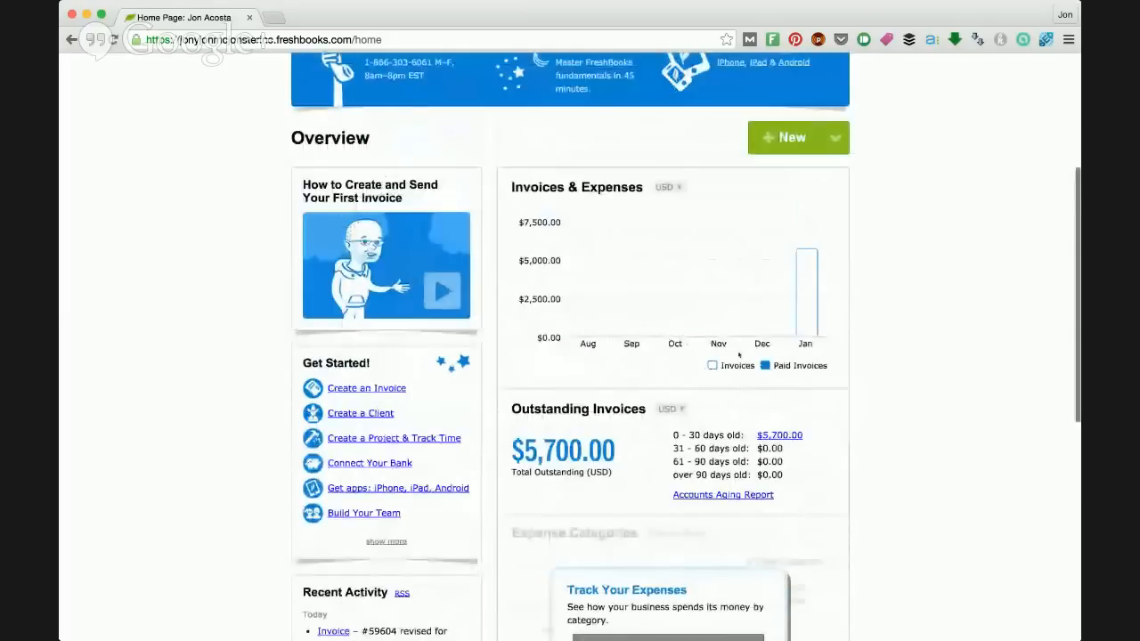
pyautogui.scroll(5, 738, 354)
pyautogui.scroll(-1, 656, 426)
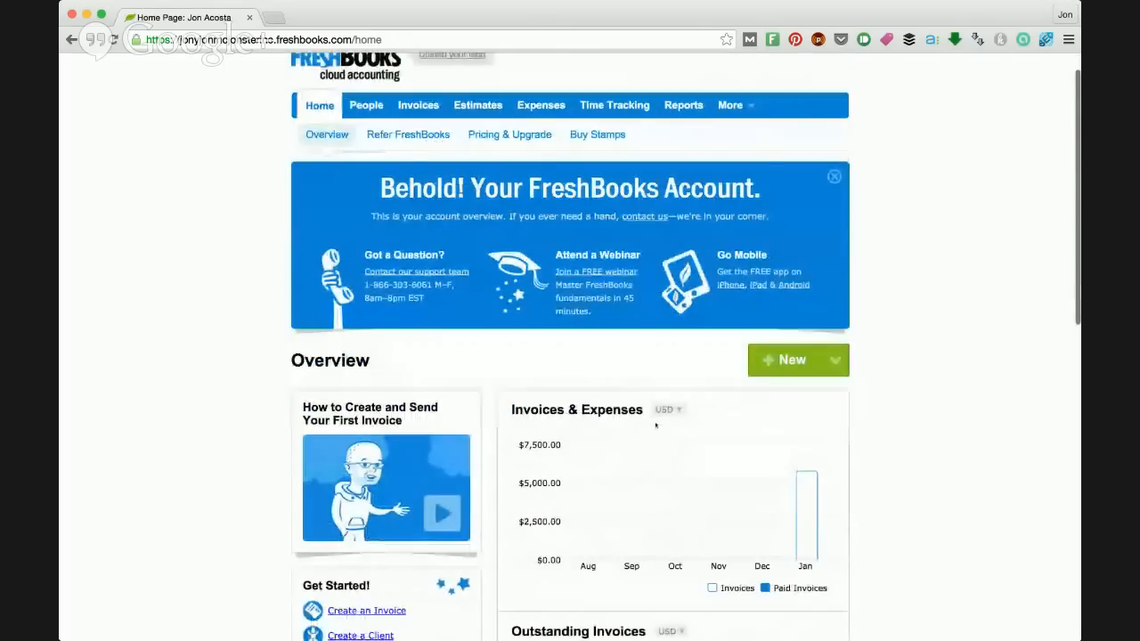
pyautogui.scroll(-5, 656, 426)
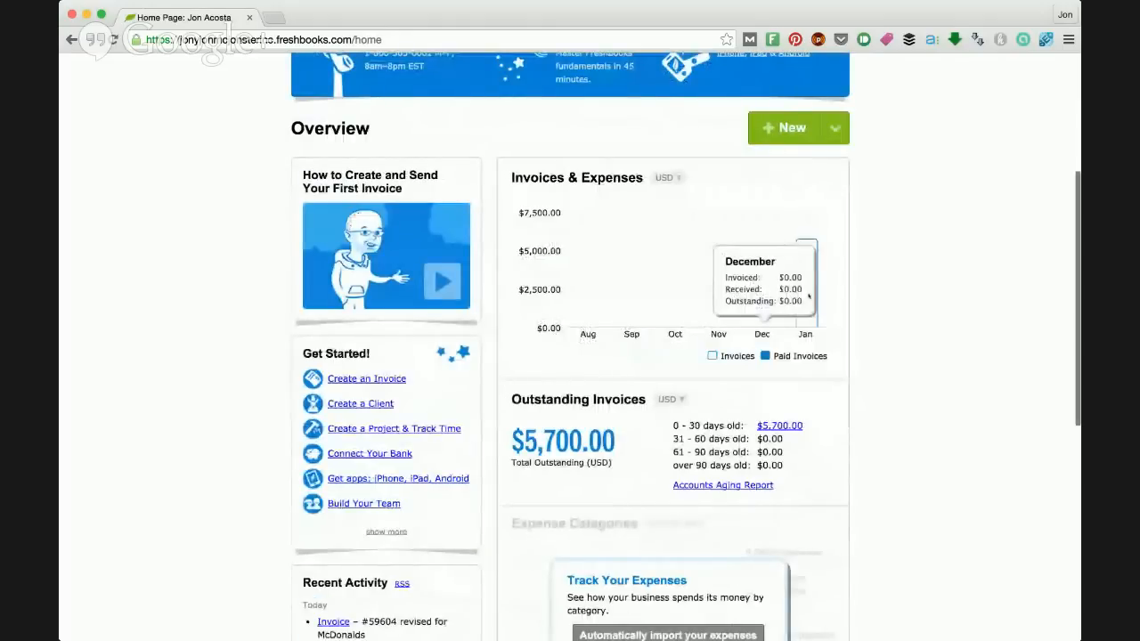
pyautogui.scroll(2, 808, 296)
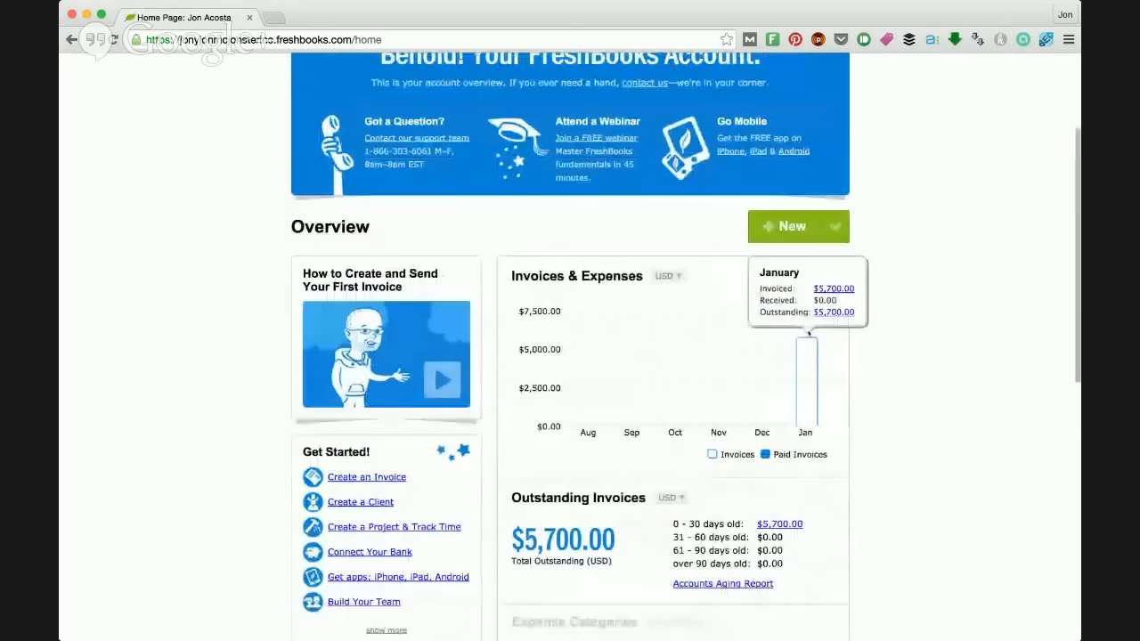
pyautogui.scroll(2, 809, 334)
pyautogui.scroll(2, 808, 393)
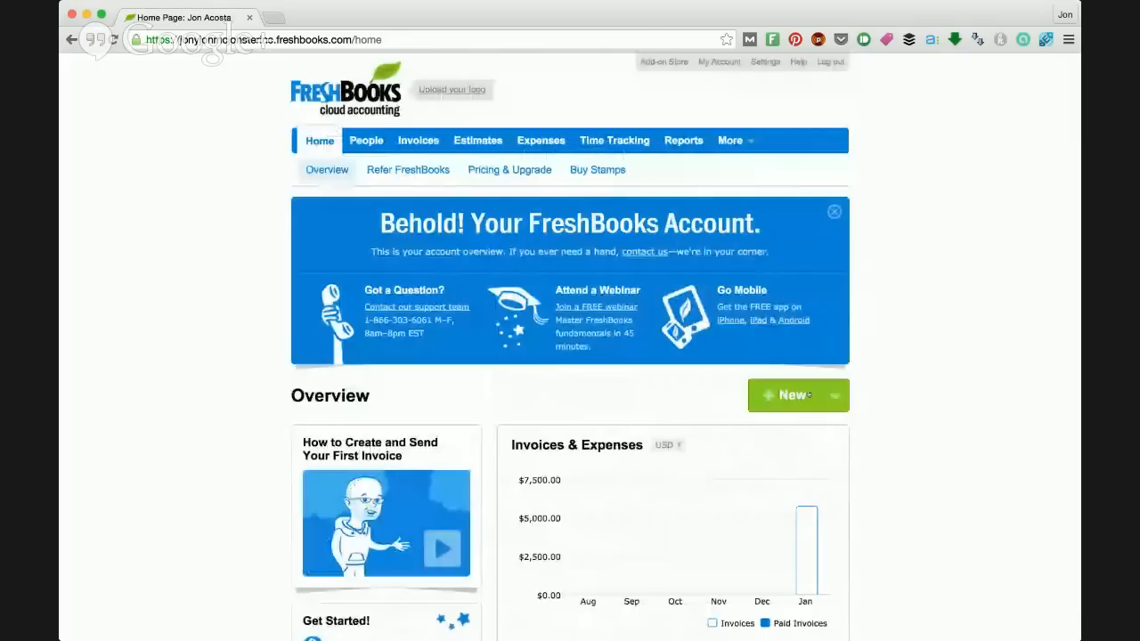
pyautogui.scroll(-4, 808, 394)
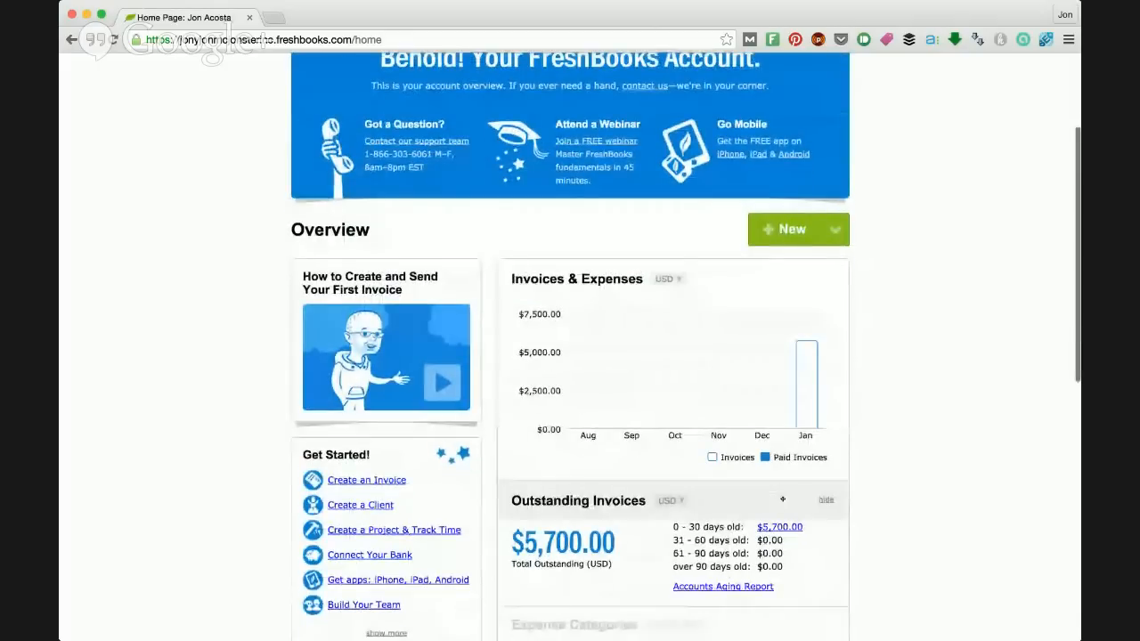
pyautogui.scroll(4, 524, 171)
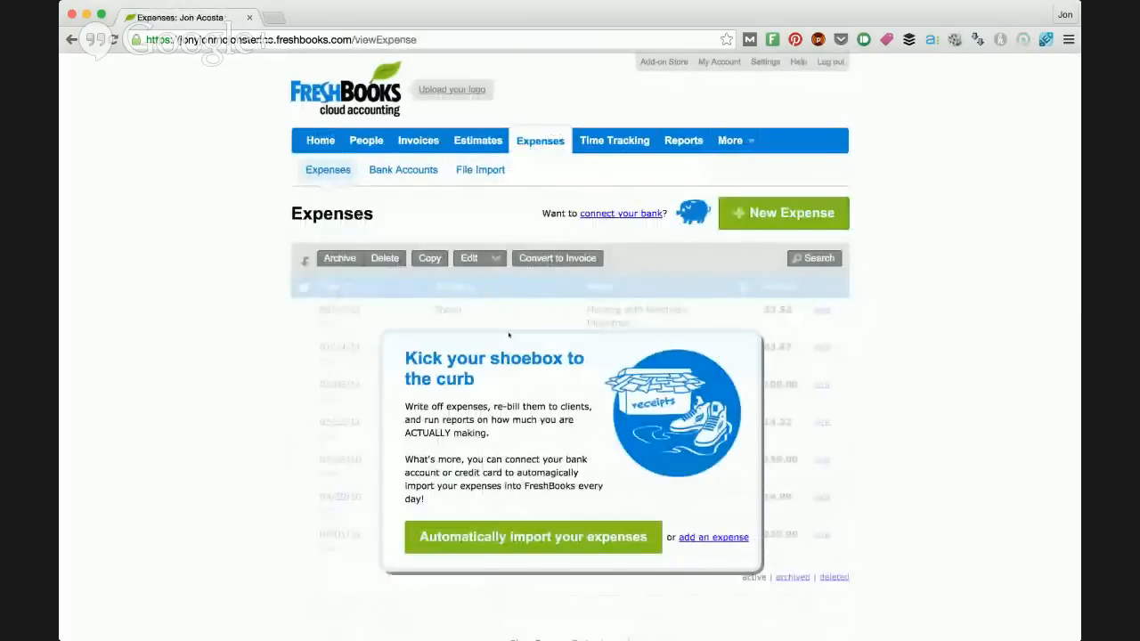
# Step: Review the Expenses page, look at the form for automatically importing expenses from a bank and close it
pyautogui.scroll(-1, 644, 342)
pyautogui.scroll(-3, 644, 342)
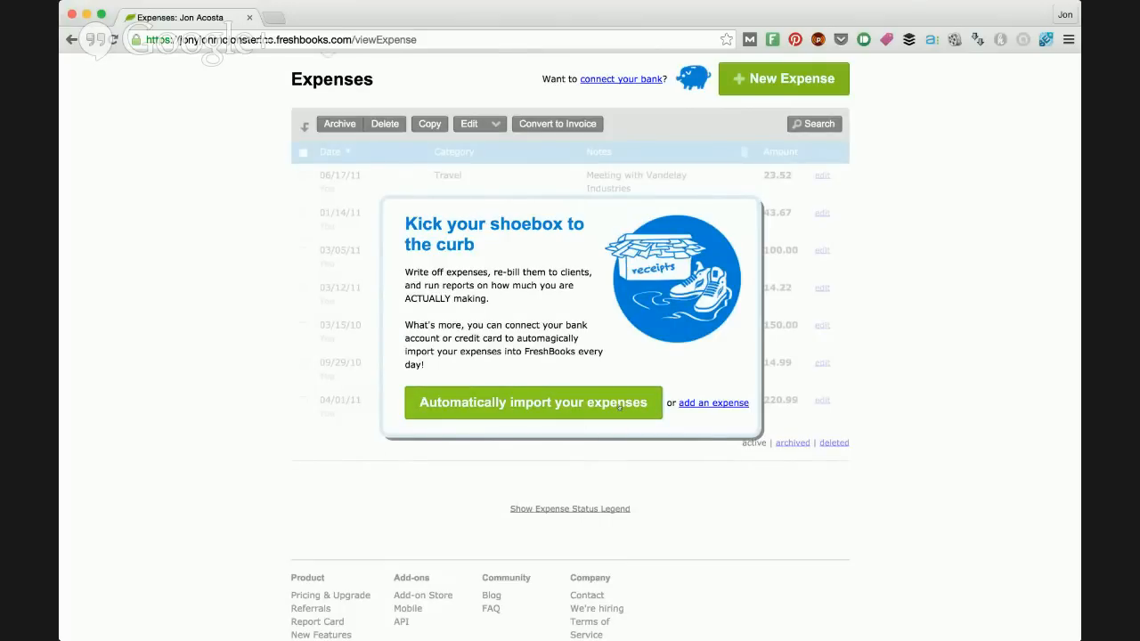
pyautogui.click(621, 406)
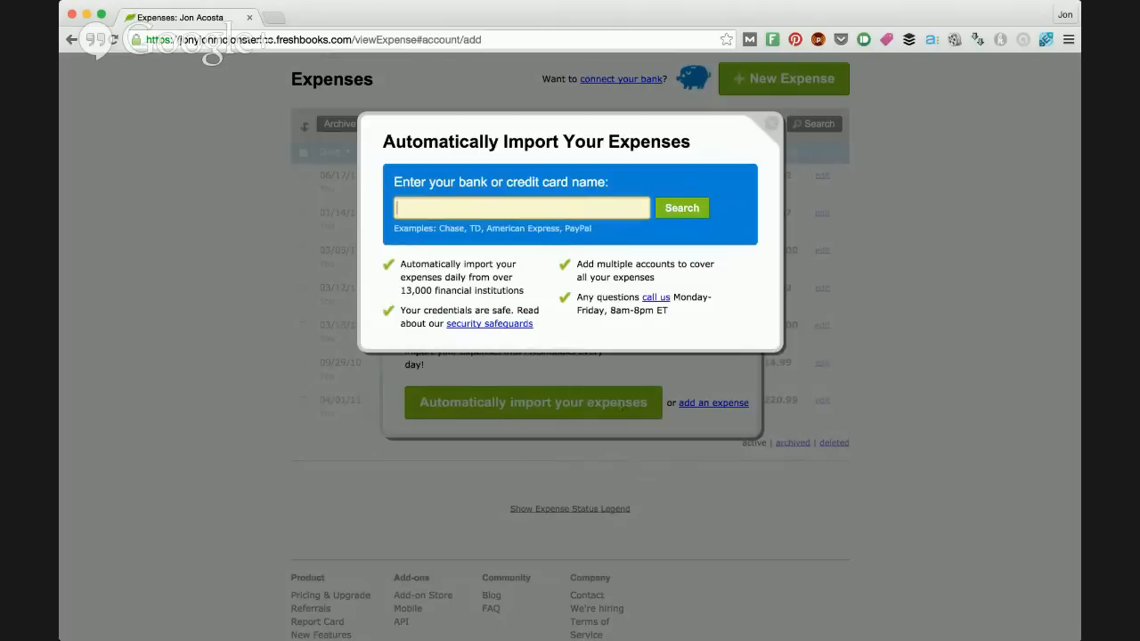
pyautogui.press('Escape')
pyautogui.scroll(3, 650, 329)
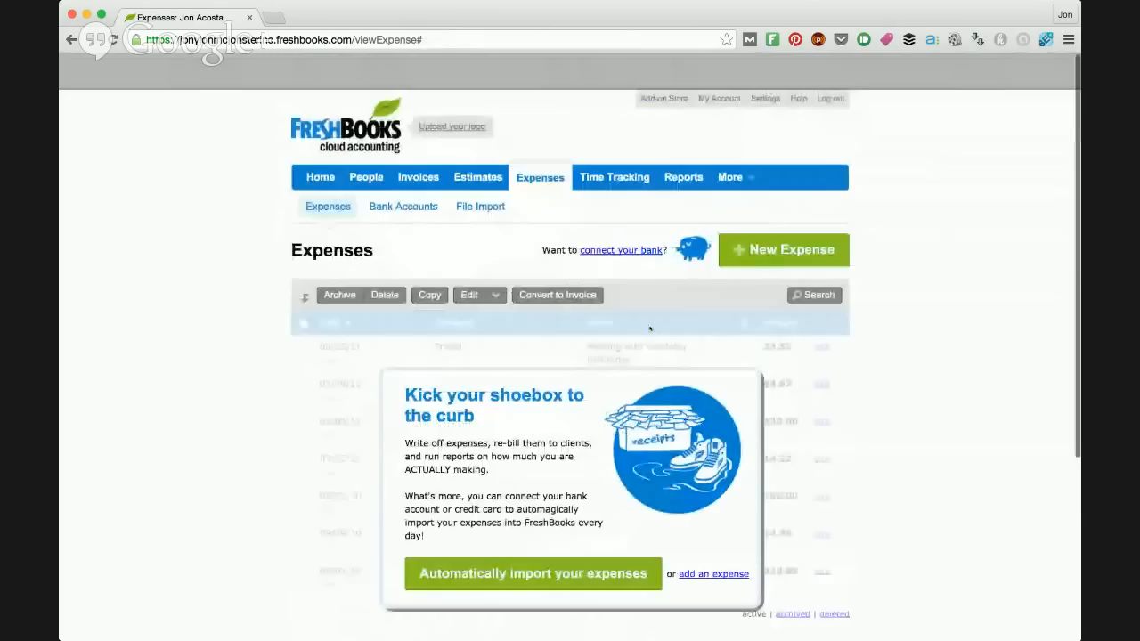
pyautogui.scroll(-1, 650, 328)
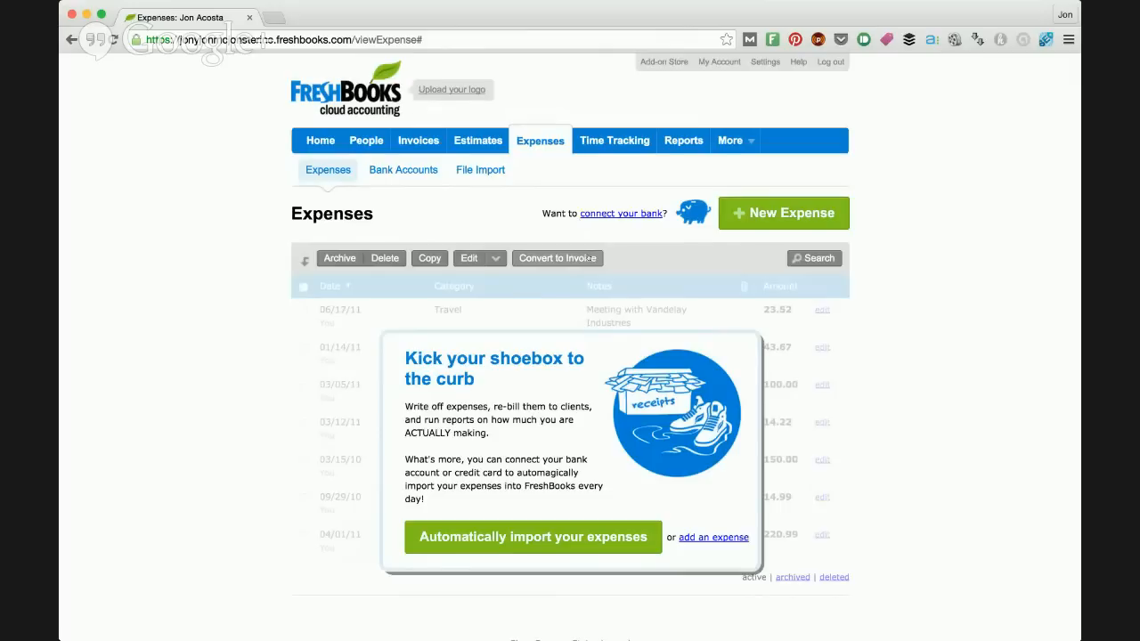
pyautogui.scroll(-1, 590, 259)
pyautogui.scroll(-1, 588, 257)
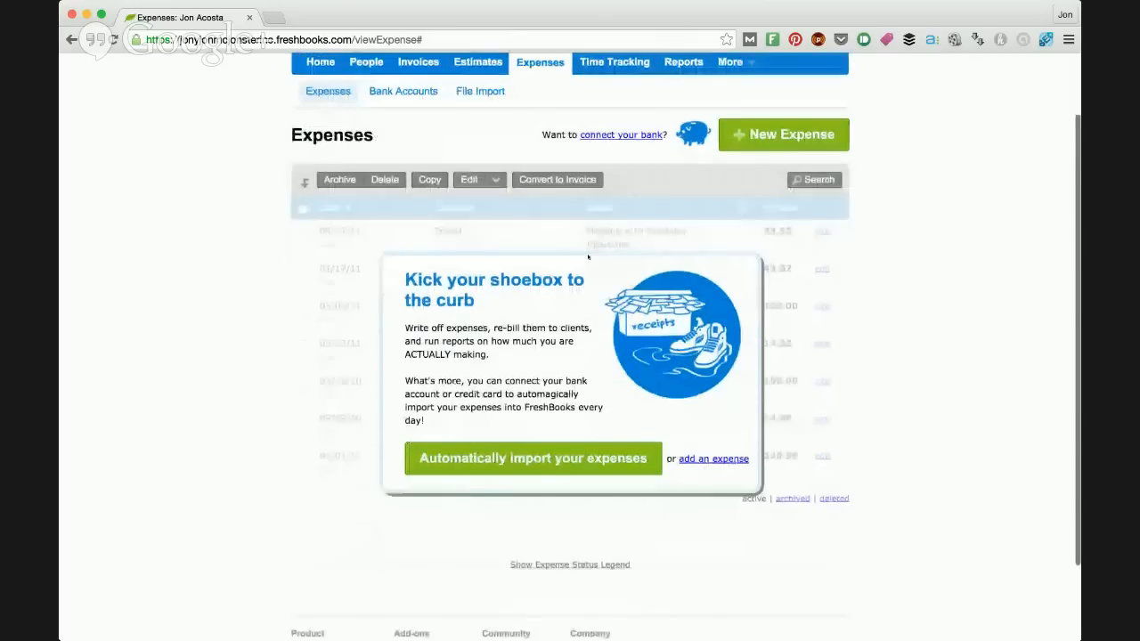
pyautogui.scroll(2, 588, 257)
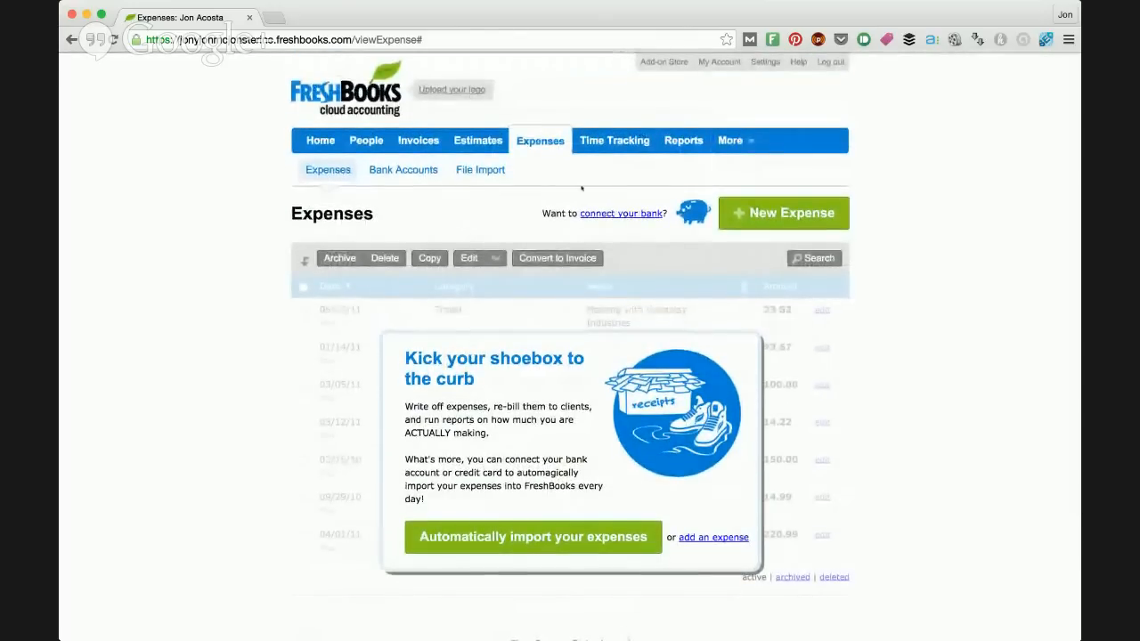
# Step: Open the time tracking timesheet and review its January 2015 calendar and the form for logging hours
pyautogui.click(592, 141)
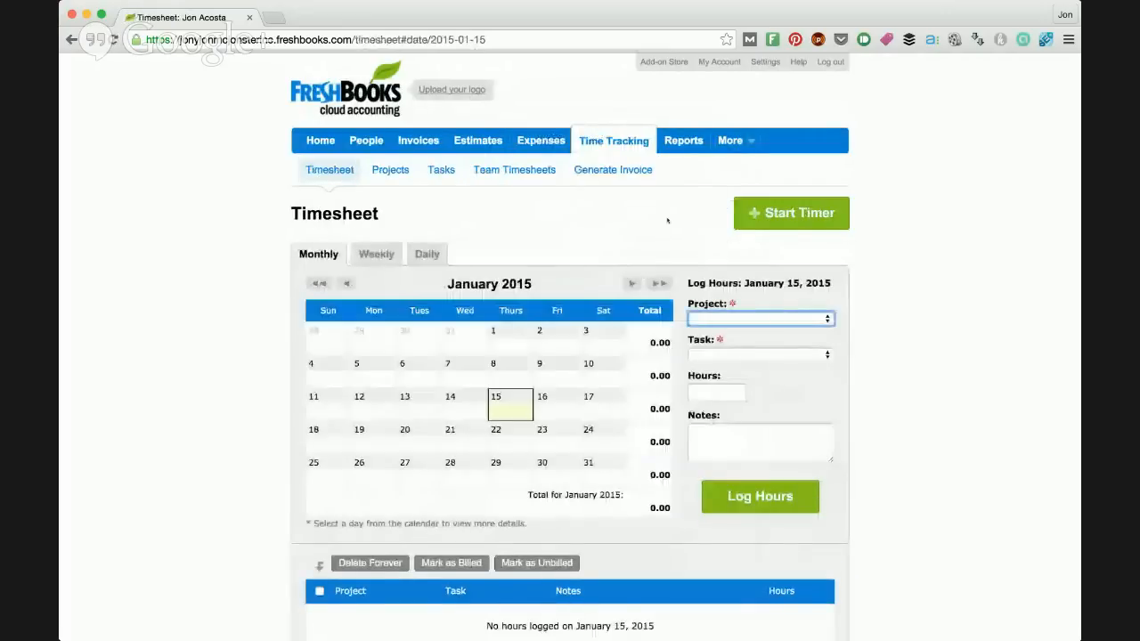
pyautogui.scroll(-2, 534, 338)
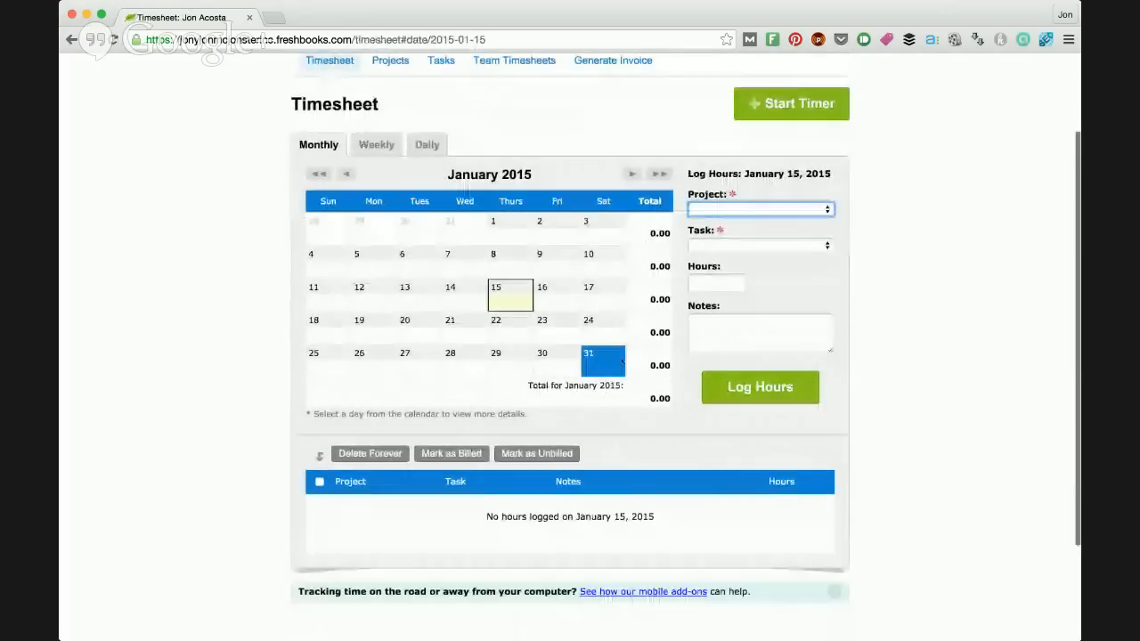
pyautogui.scroll(1, 622, 361)
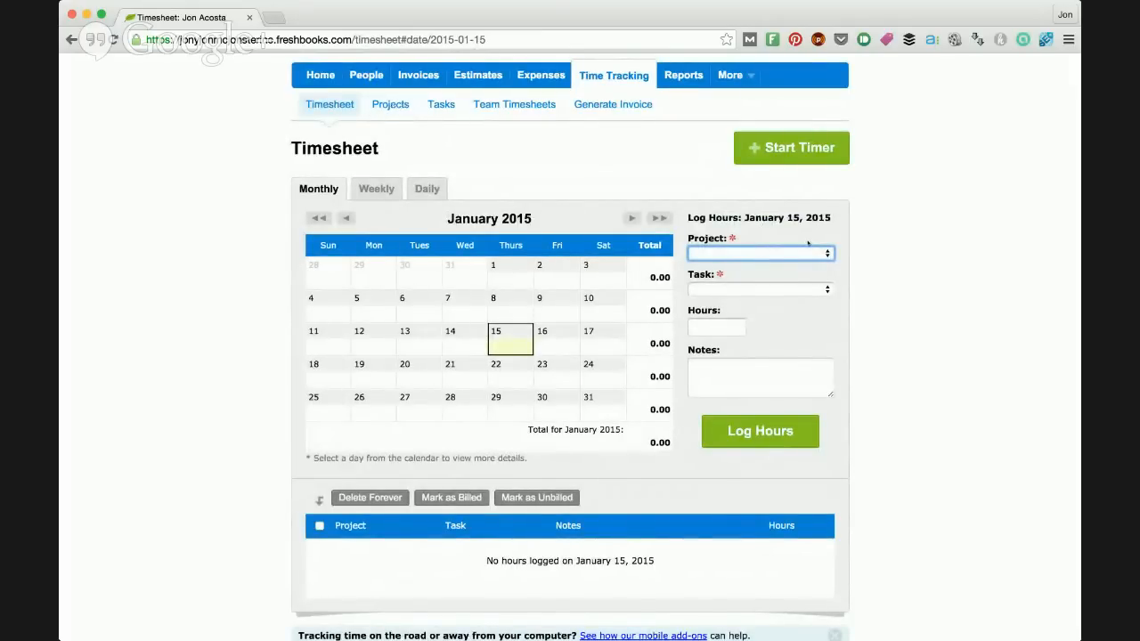
pyautogui.click(855, 251)
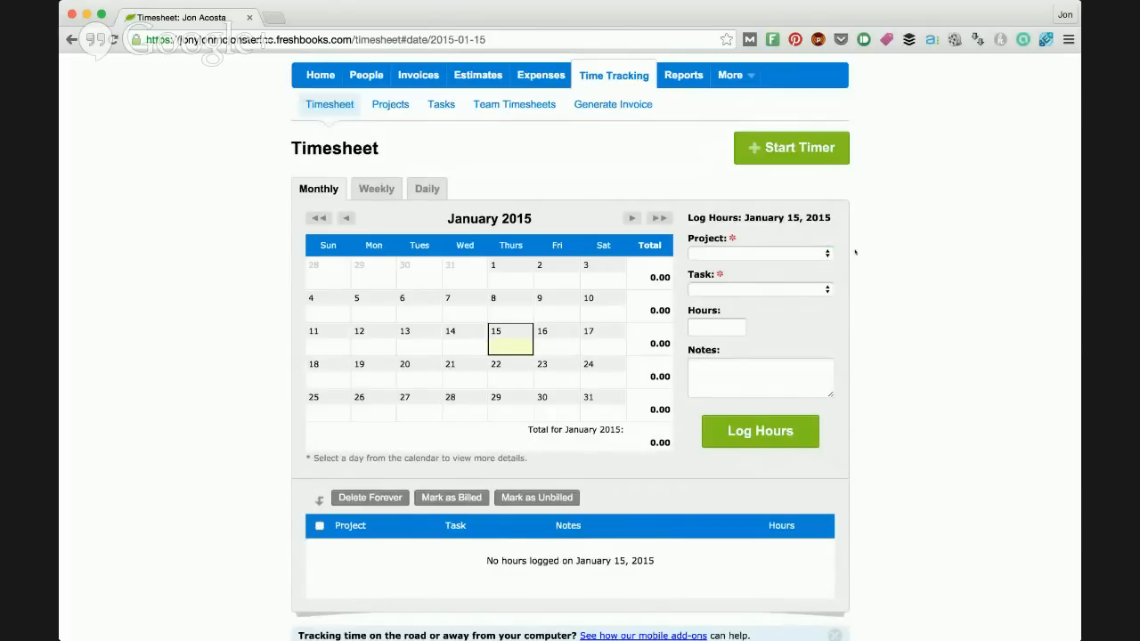
# Step: Open the new project form from the timesheet's project choices and look over its project information fields
pyautogui.click(824, 254)
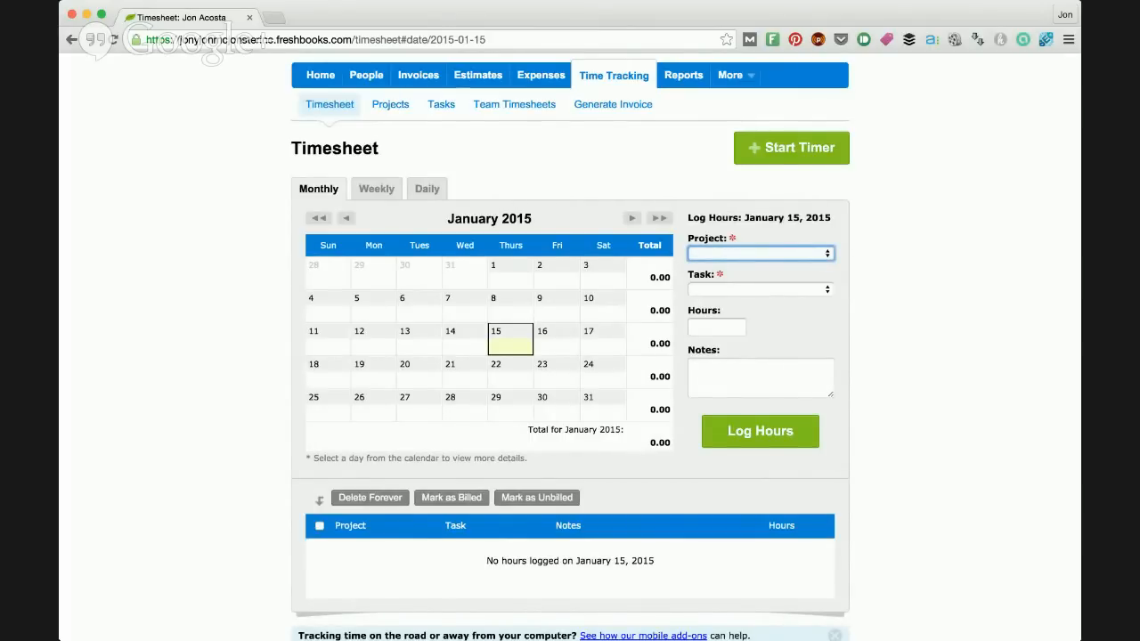
pyautogui.click(767, 247)
pyautogui.click(762, 251)
pyautogui.click(789, 268)
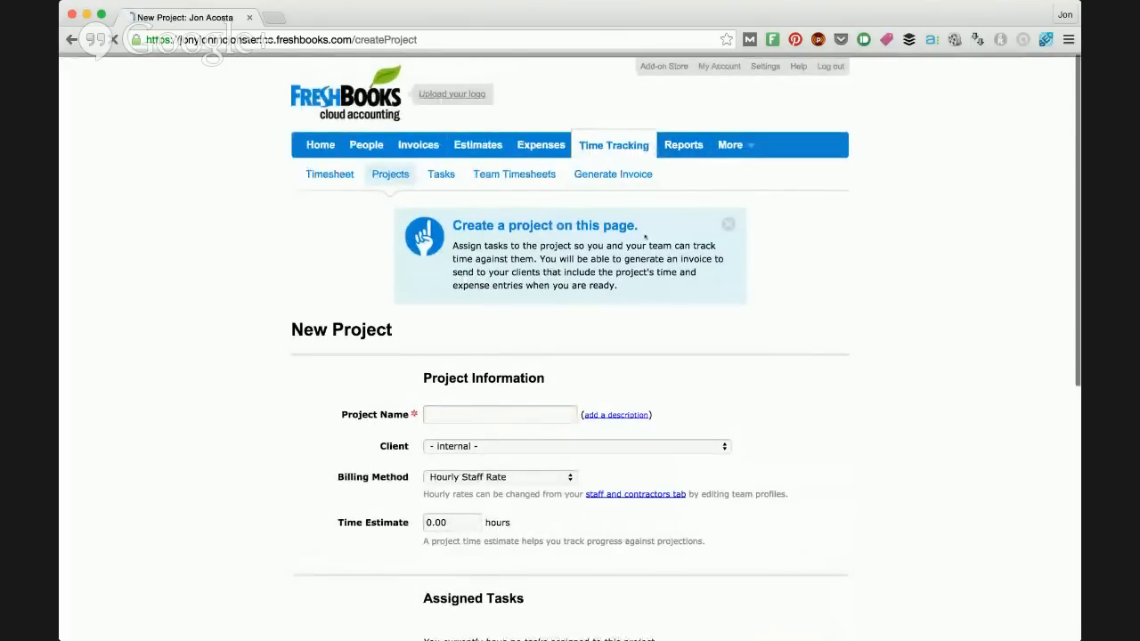
pyautogui.scroll(-1, 625, 230)
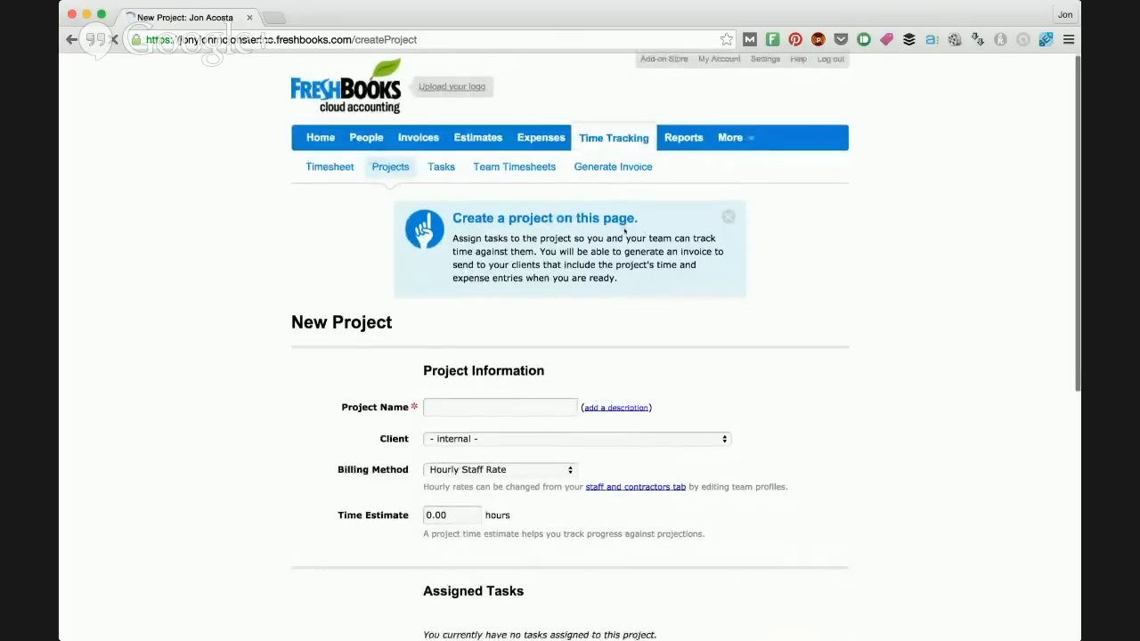
pyautogui.scroll(2, 625, 231)
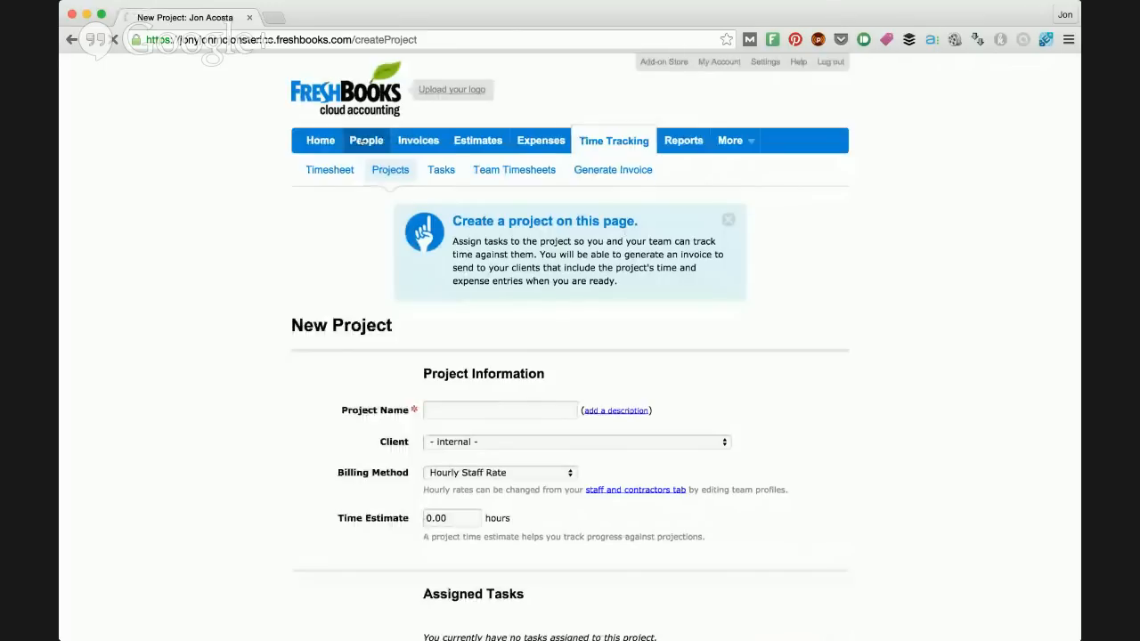
# Step: Open the clients list and dismiss the tip about managing clients
pyautogui.click(381, 141)
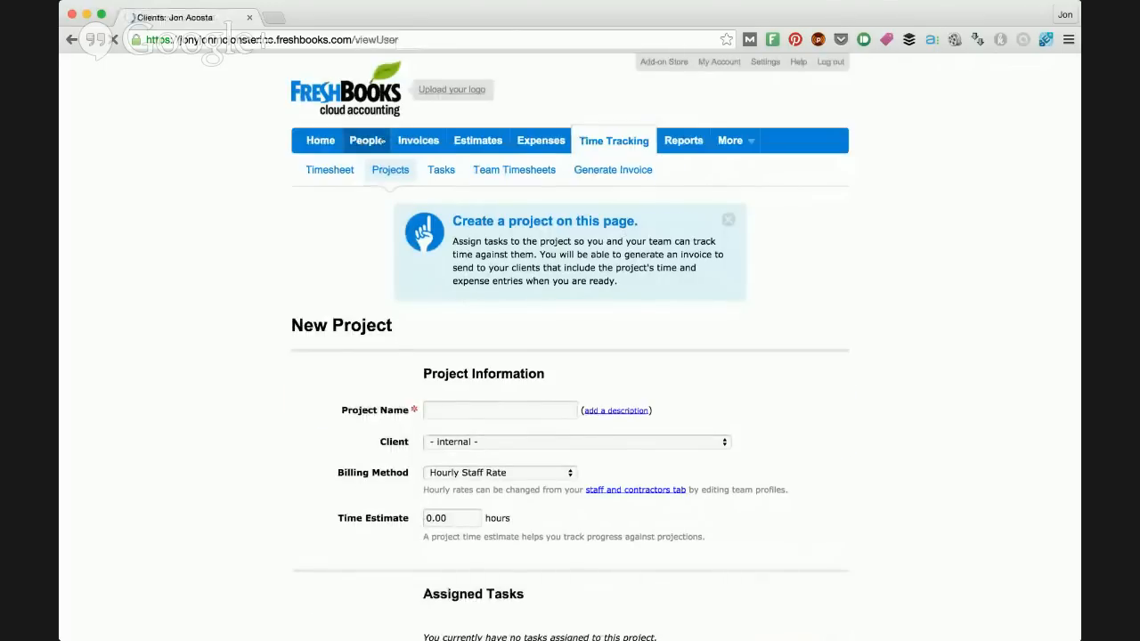
pyautogui.scroll(-1, 589, 208)
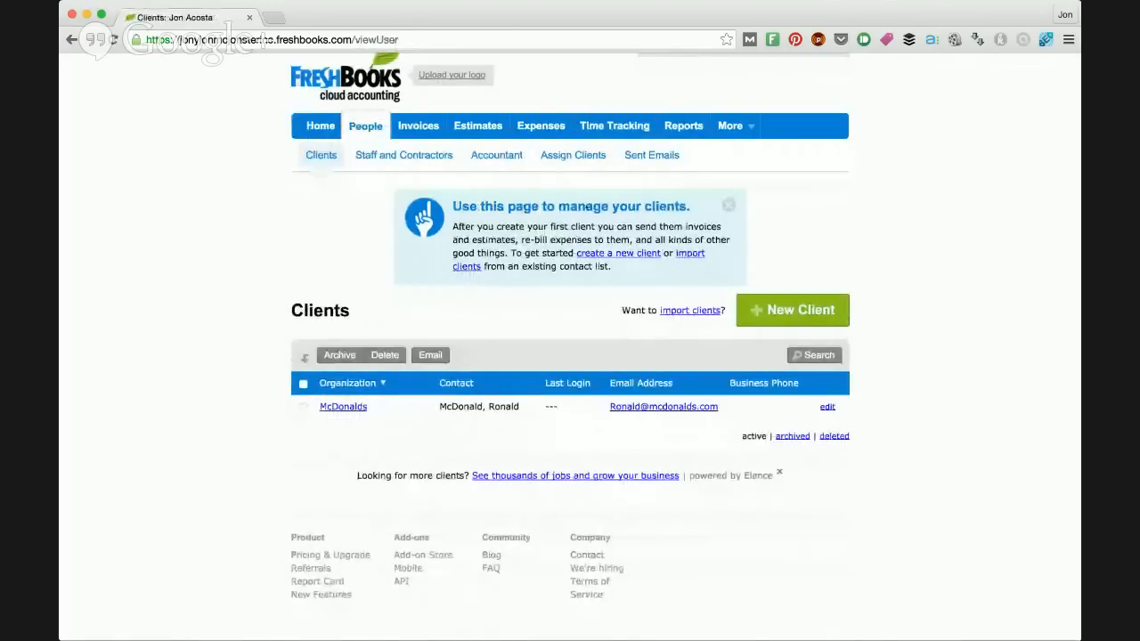
pyautogui.click(729, 205)
pyautogui.scroll(1, 729, 210)
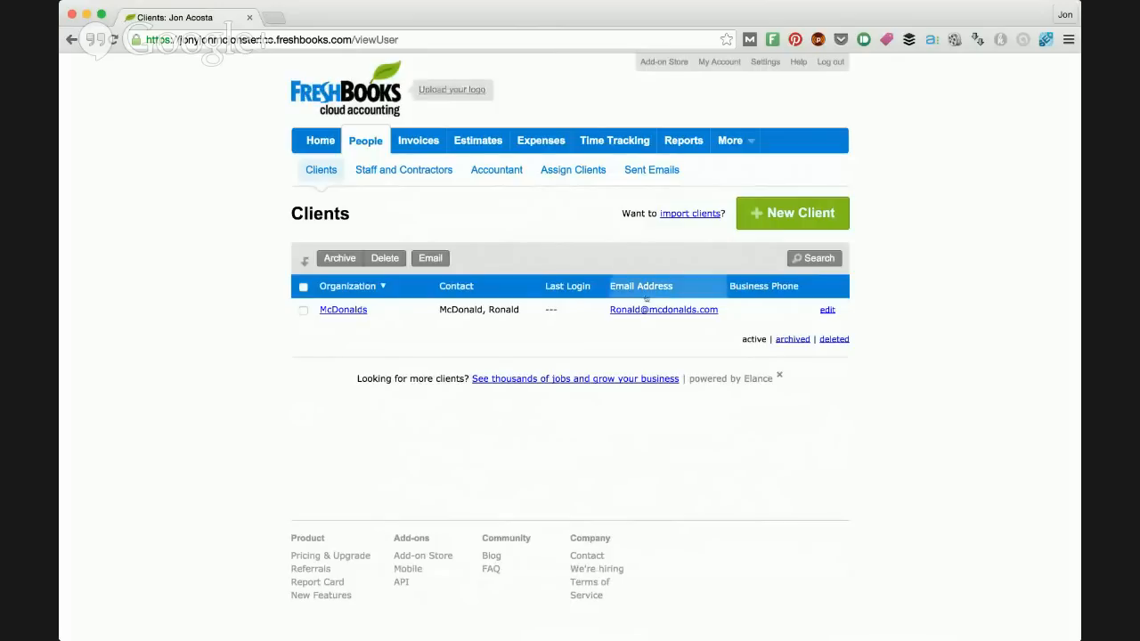
# Step: Switch to the "how to make an invoice google hangout" slide document and go back to the Freshbooks Pricing page
pyautogui.press('super+Tab')
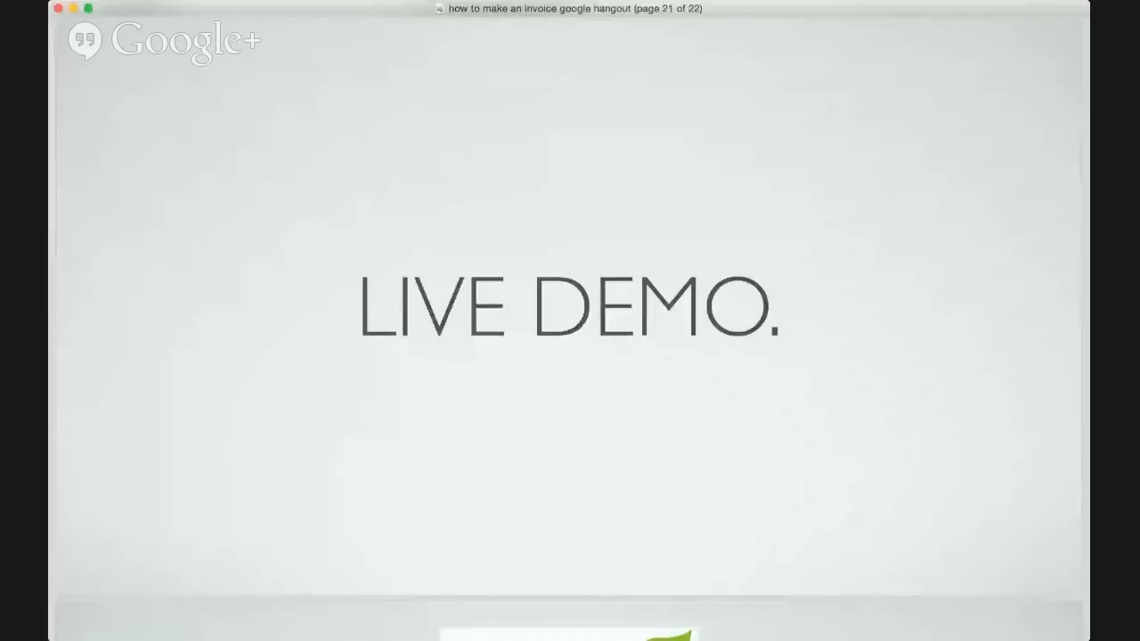
pyautogui.press('Up')
pyautogui.press('Up')
pyautogui.press('Up')
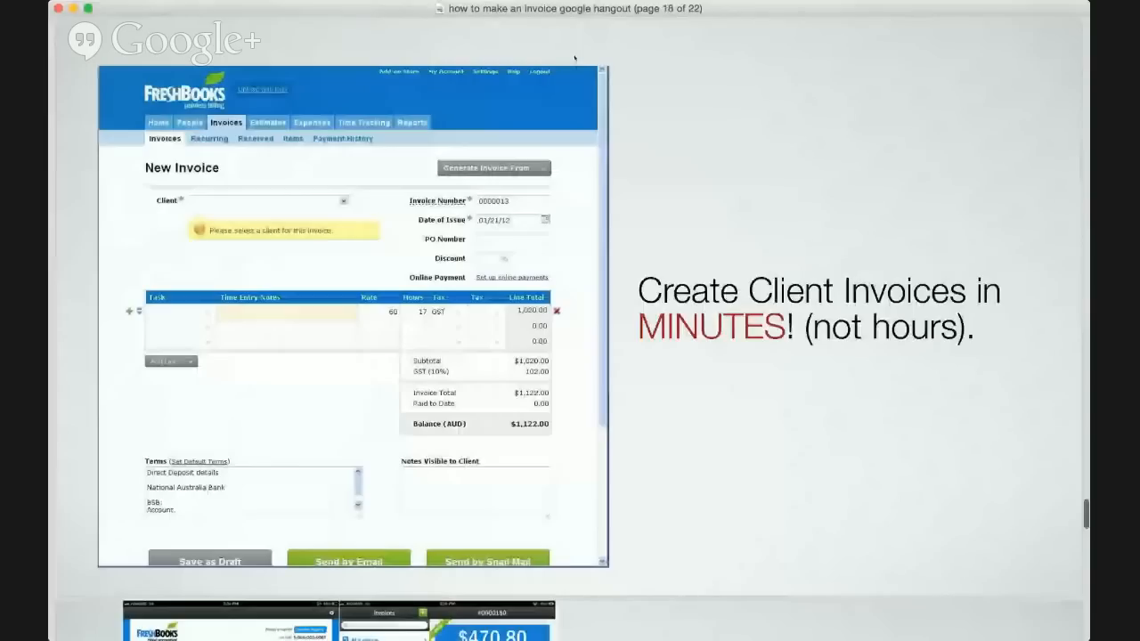
pyautogui.press('Up')
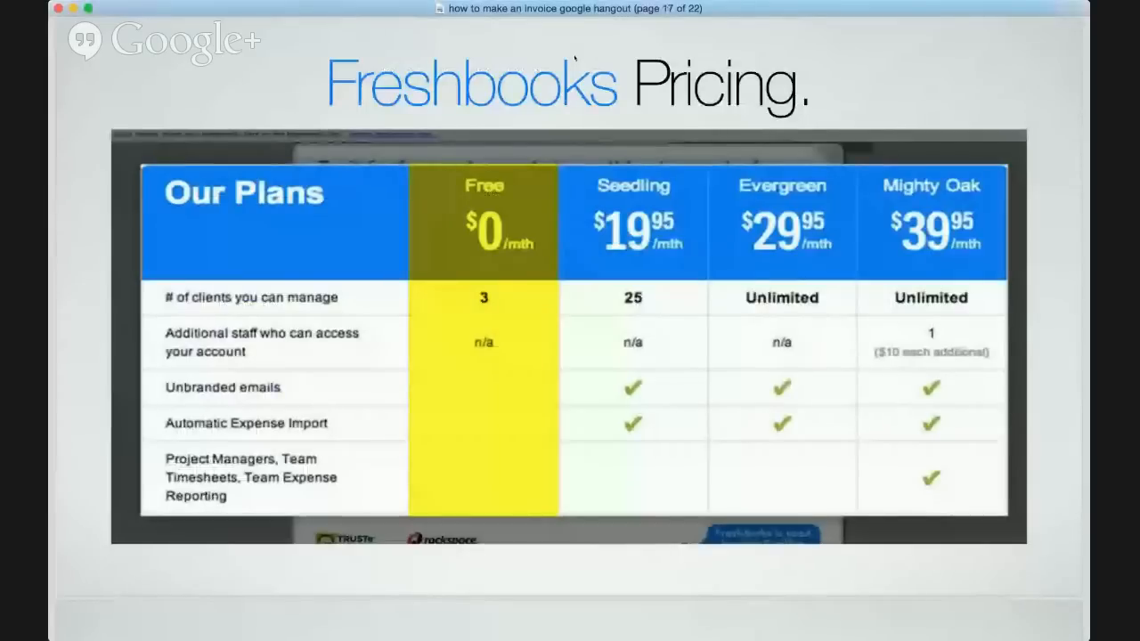